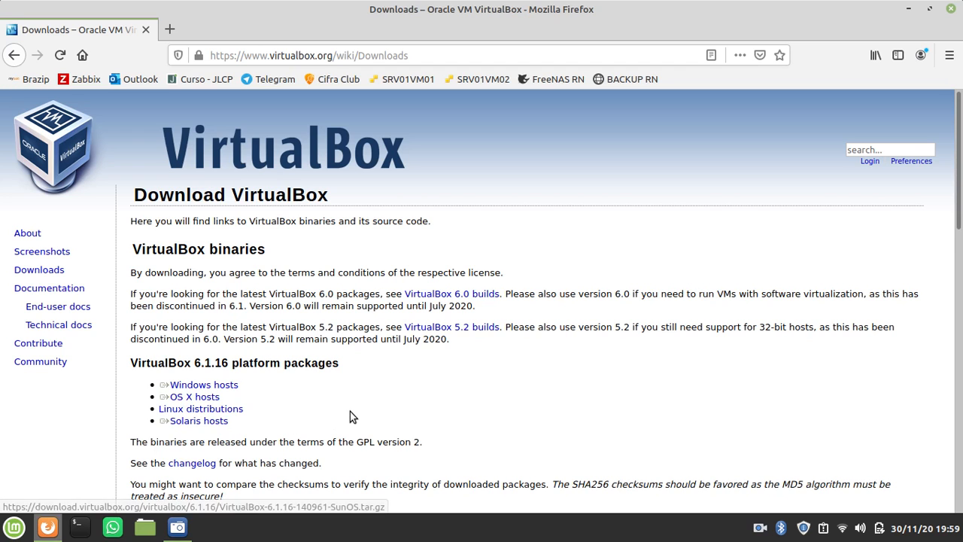
Step: Review the VirtualBox 6.1.16 packages on the downloads page and switch to the installed VirtualBox manager
scroll(350, 412, down, 5)
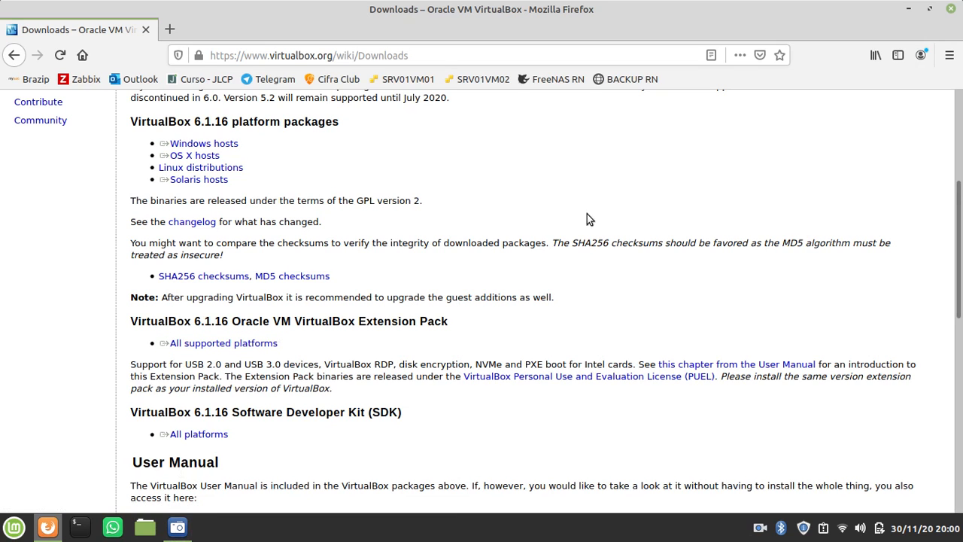
click(908, 9)
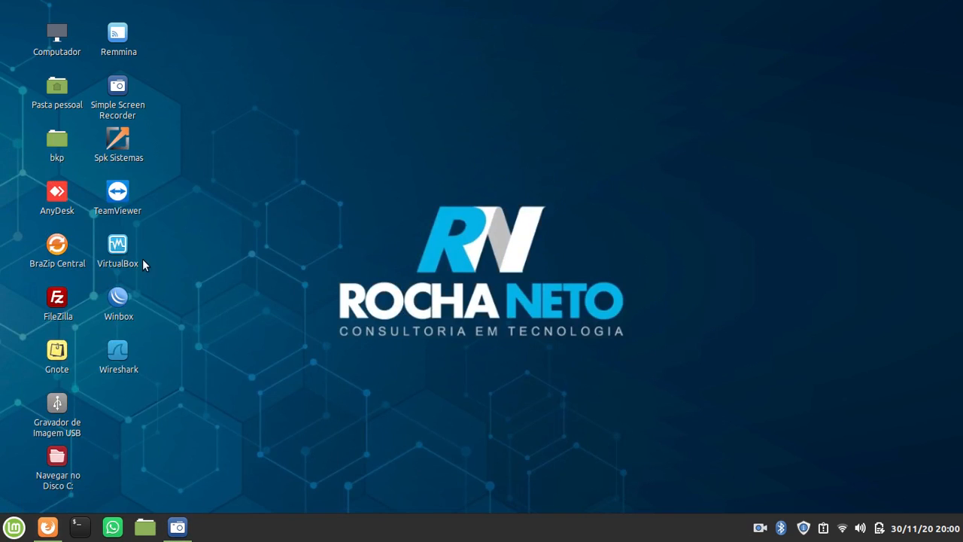
double_click(118, 248)
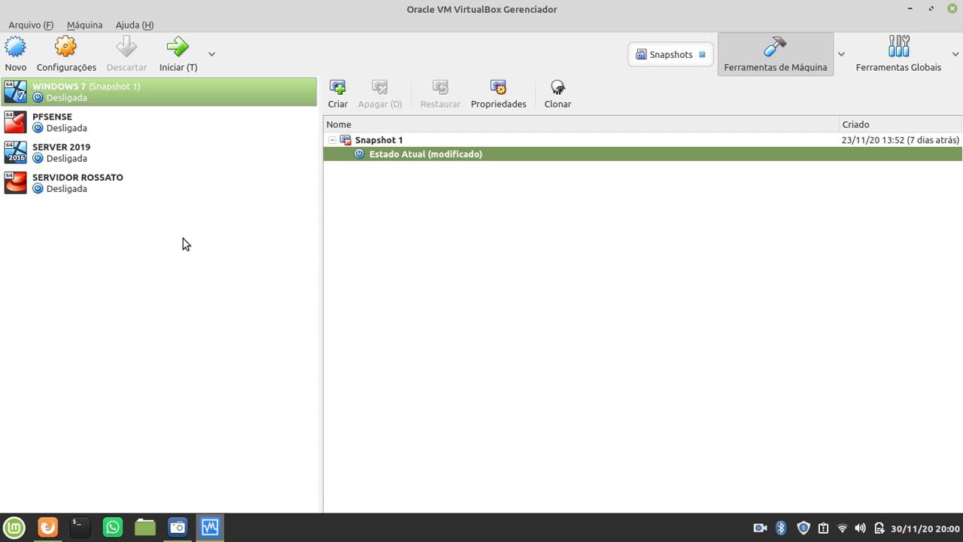
Step: Remove the last virtual machine in the list and delete all of its files
right_click(72, 190)
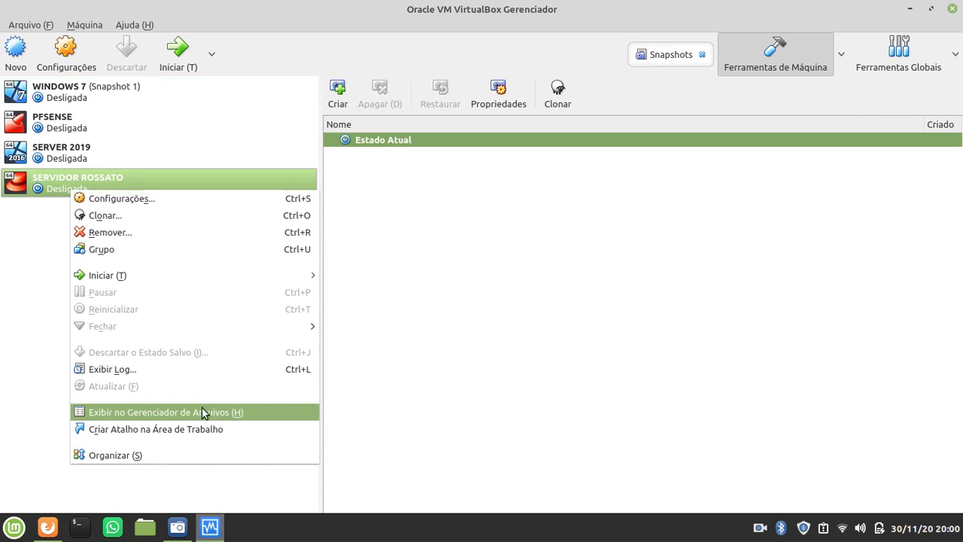
click(194, 229)
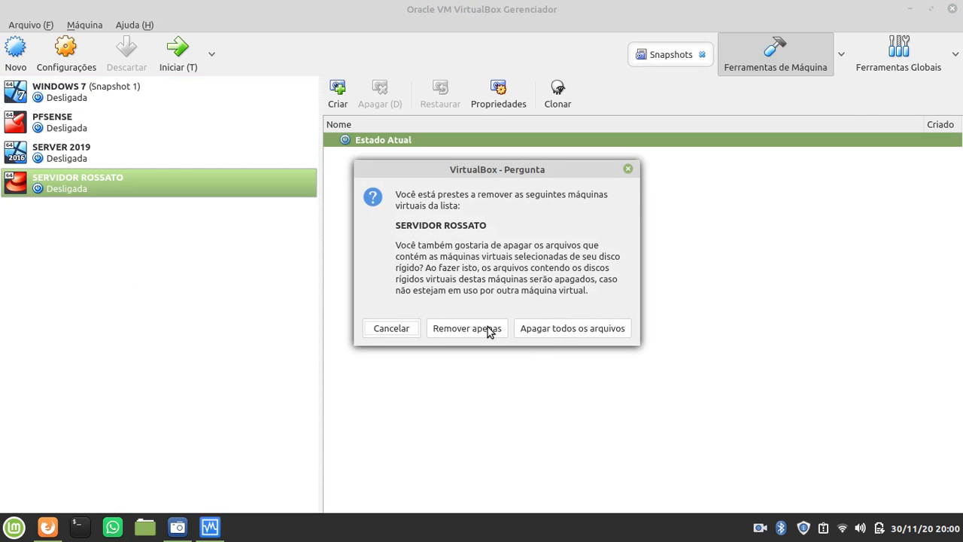
click(555, 332)
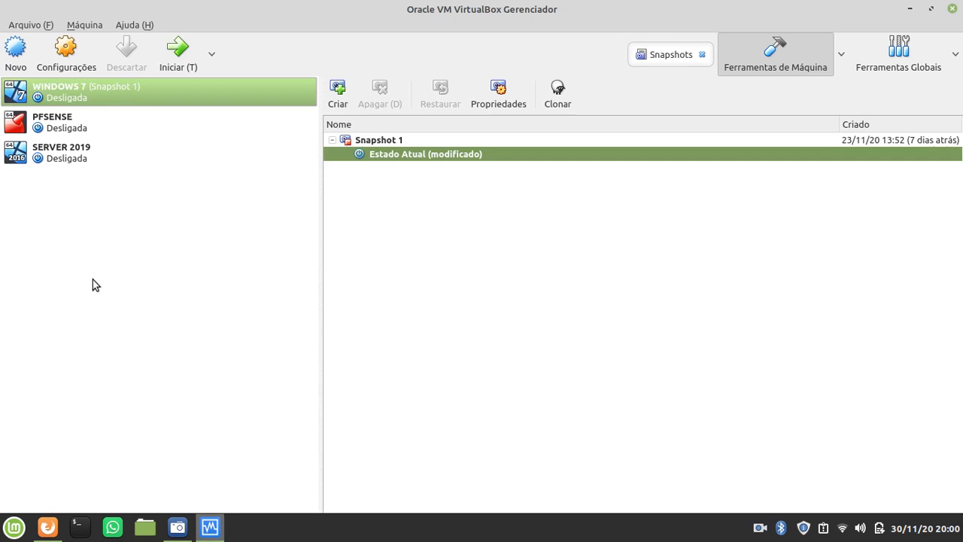
Step: Remove the SERVER 2019 virtual machine and delete all of its files
click(61, 161)
right_click(62, 161)
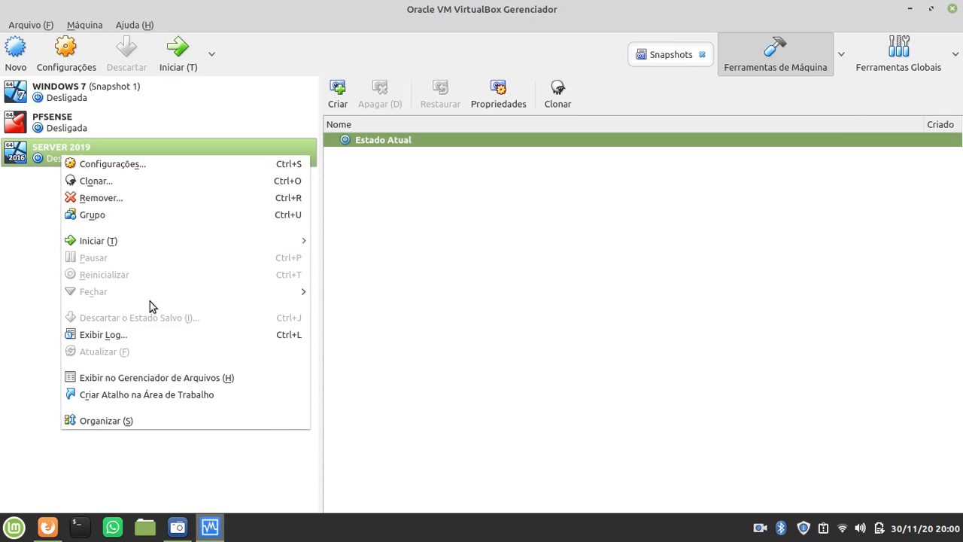
click(125, 198)
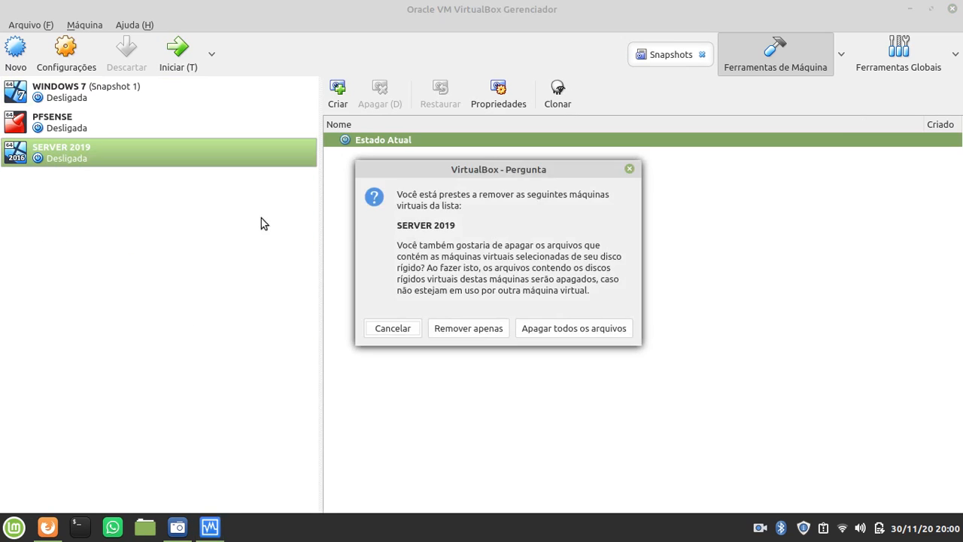
click(569, 329)
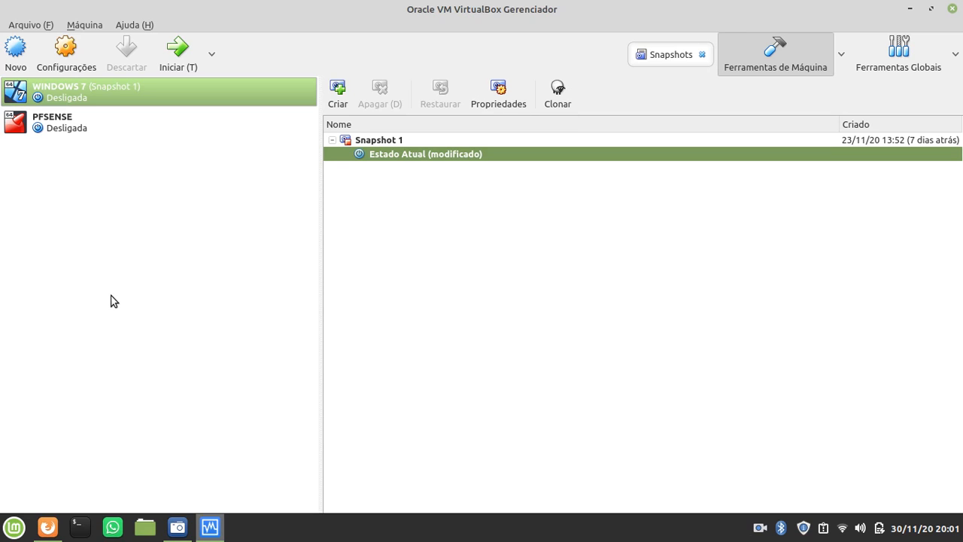
Step: Remove the PFSENSE virtual machine and delete all of its files
click(60, 118)
right_click(58, 113)
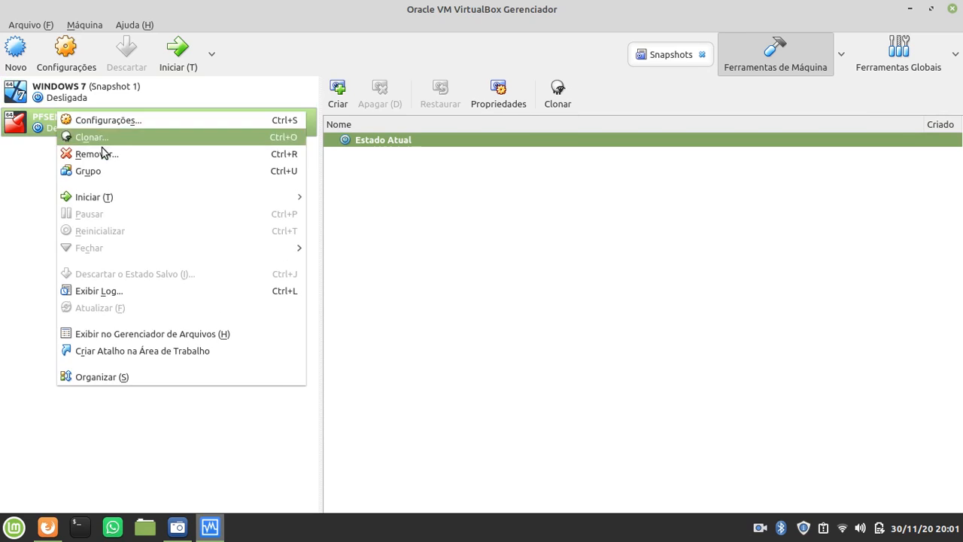
click(115, 152)
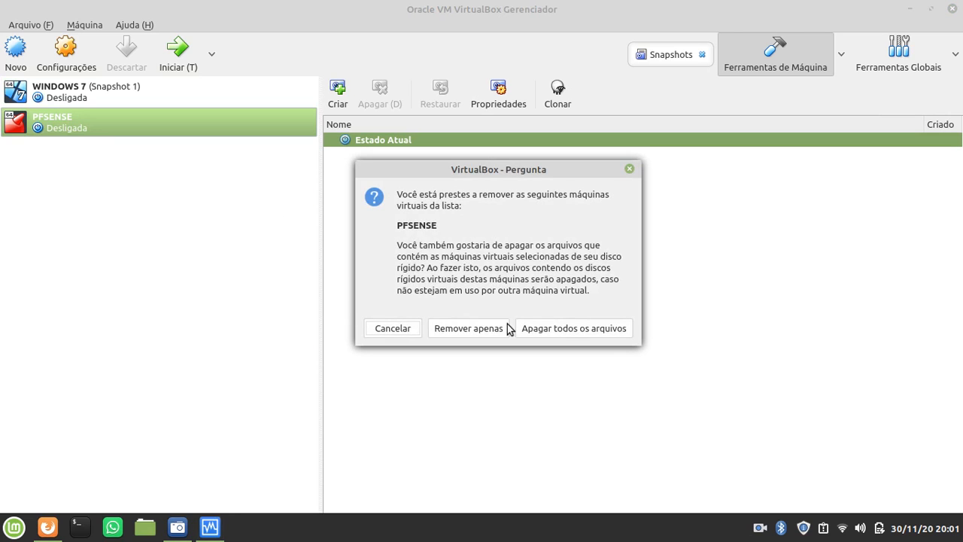
click(535, 329)
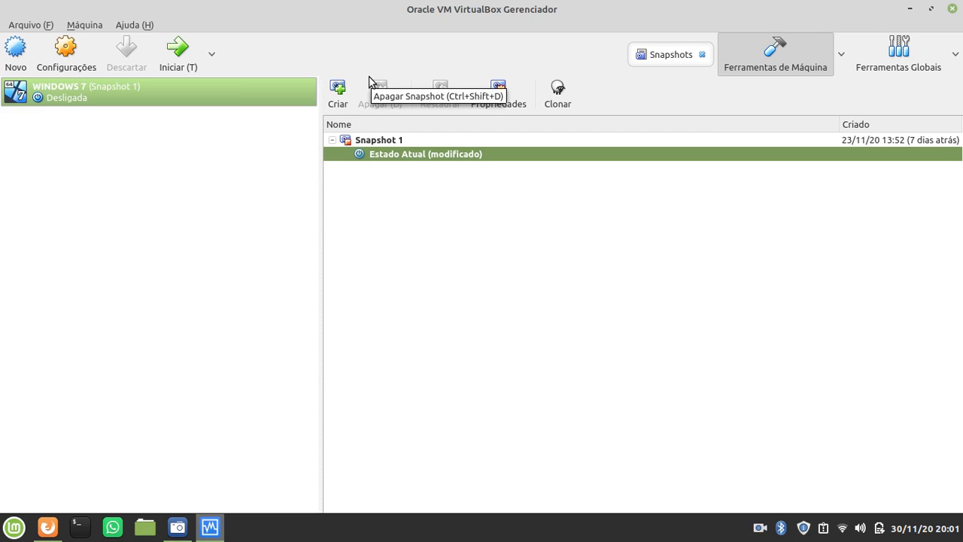
Step: Open the VirtualBox preferences and examine the default machine folder and the VRDP authentication library options
click(28, 25)
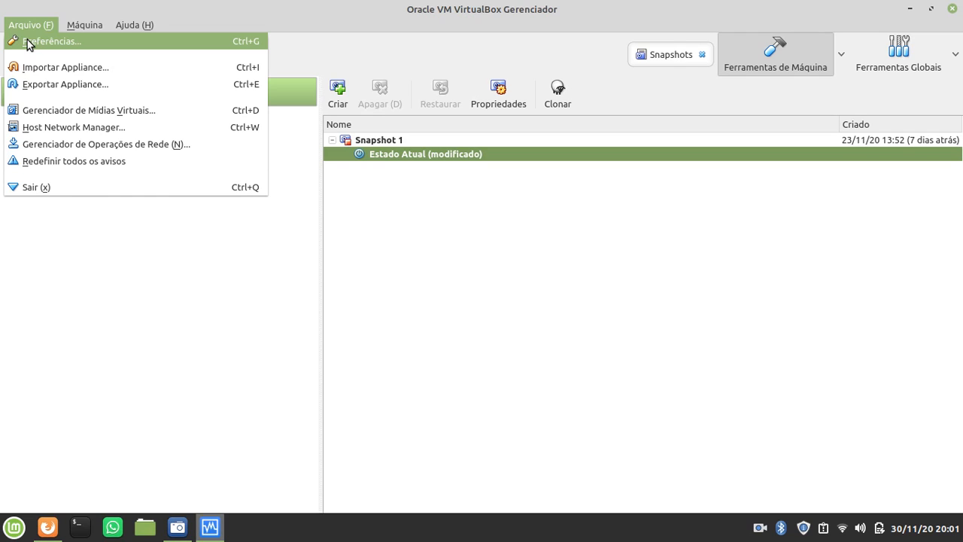
key(Escape)
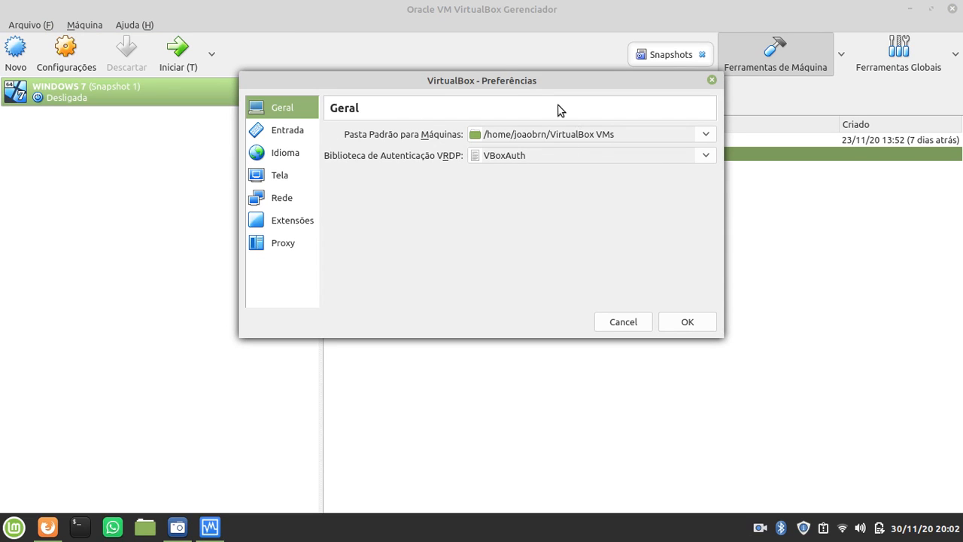
click(13, 531)
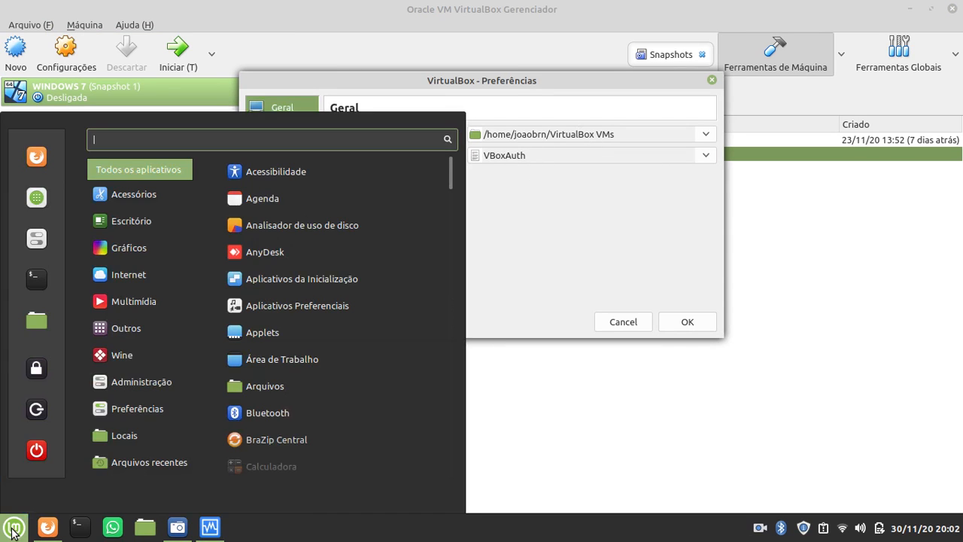
click(13, 531)
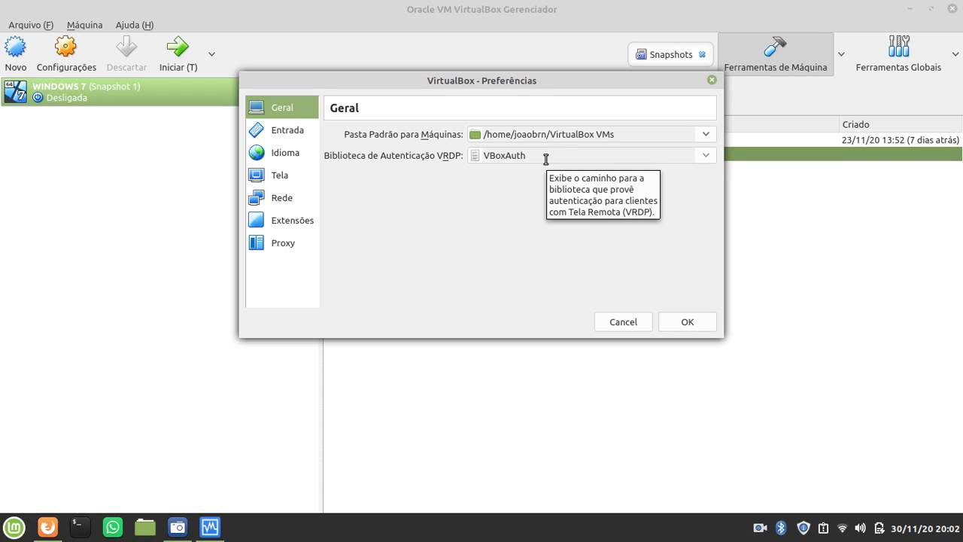
click(708, 152)
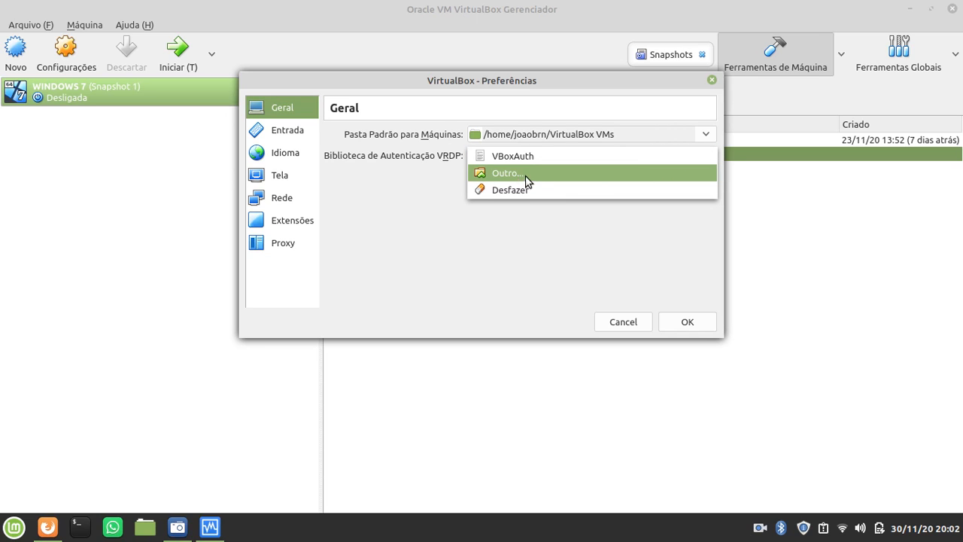
click(465, 220)
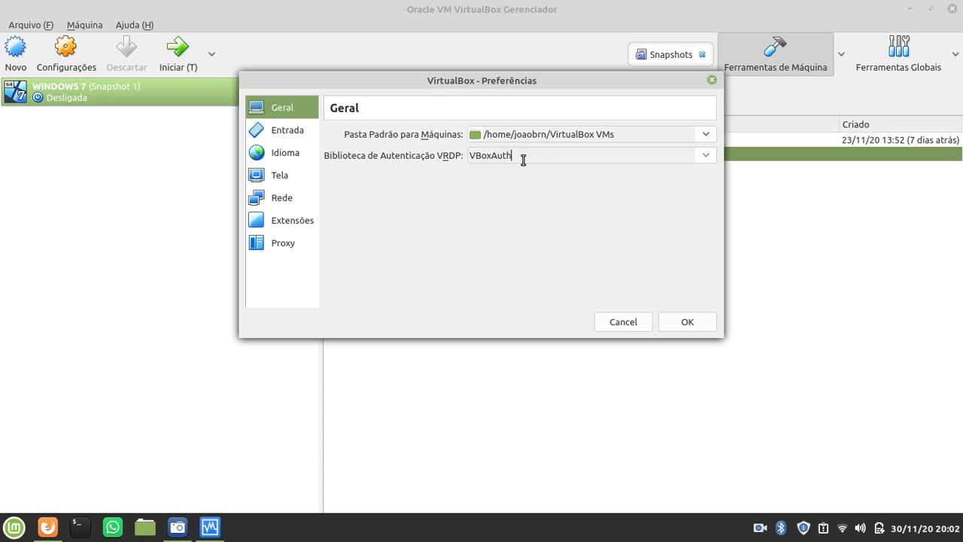
Step: Examine the keyboard shortcuts for the VirtualBox manager and for virtual machines, including the host key combination
click(298, 130)
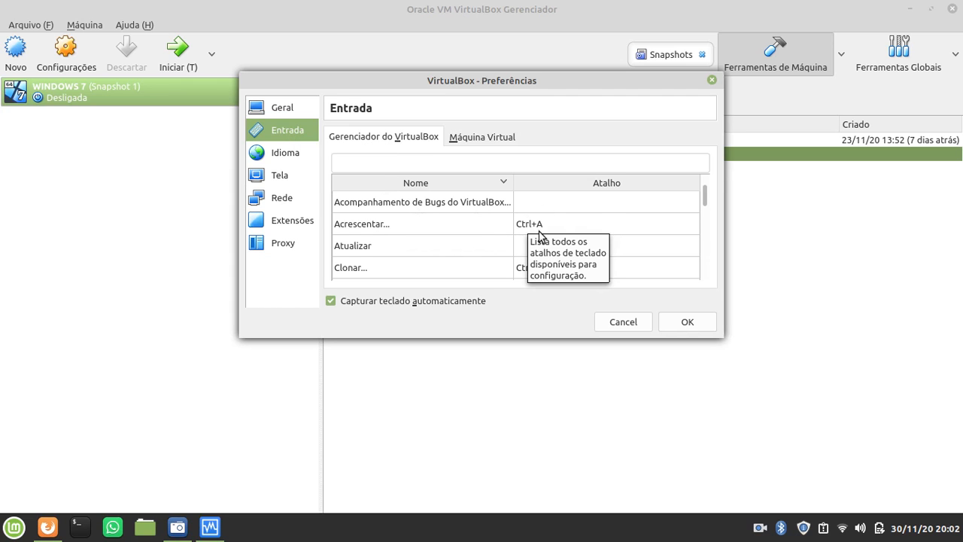
scroll(539, 237, down, 2)
scroll(538, 237, down, 8)
scroll(539, 237, up, 2)
scroll(538, 237, up, 6)
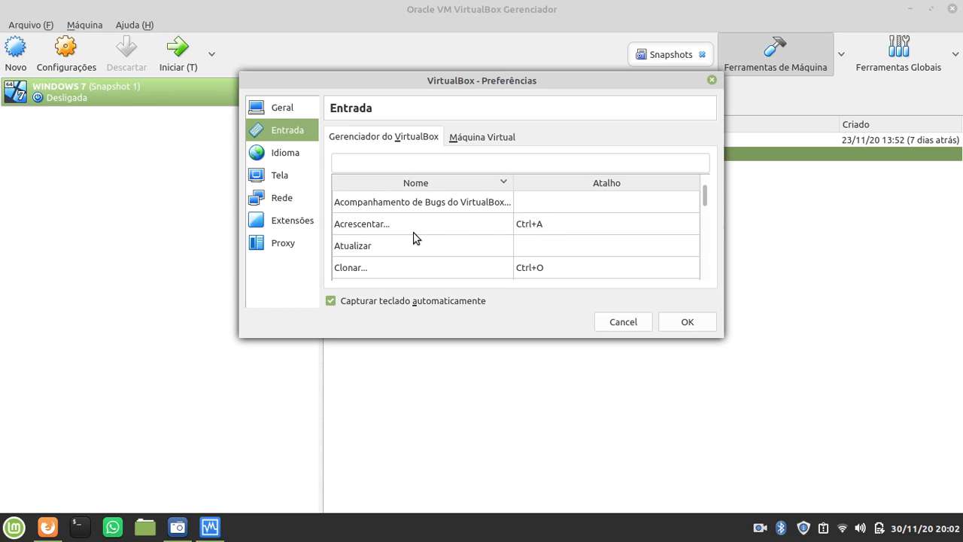
scroll(413, 236, down, 1)
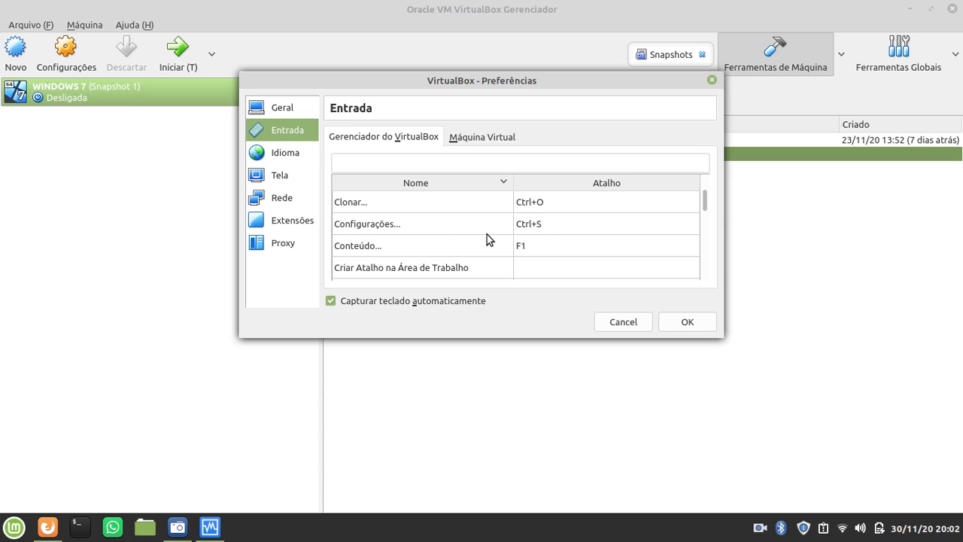
scroll(502, 235, up, 1)
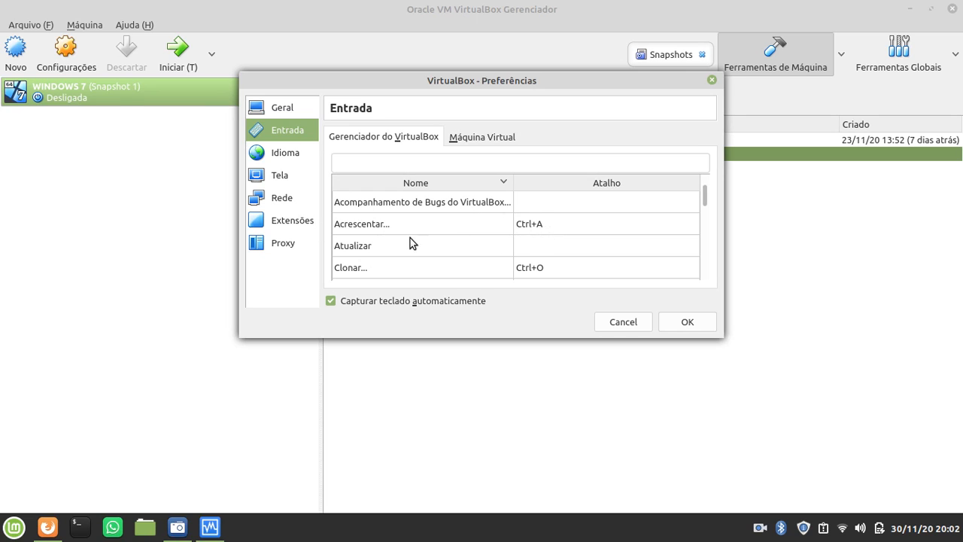
scroll(459, 258, down, 1)
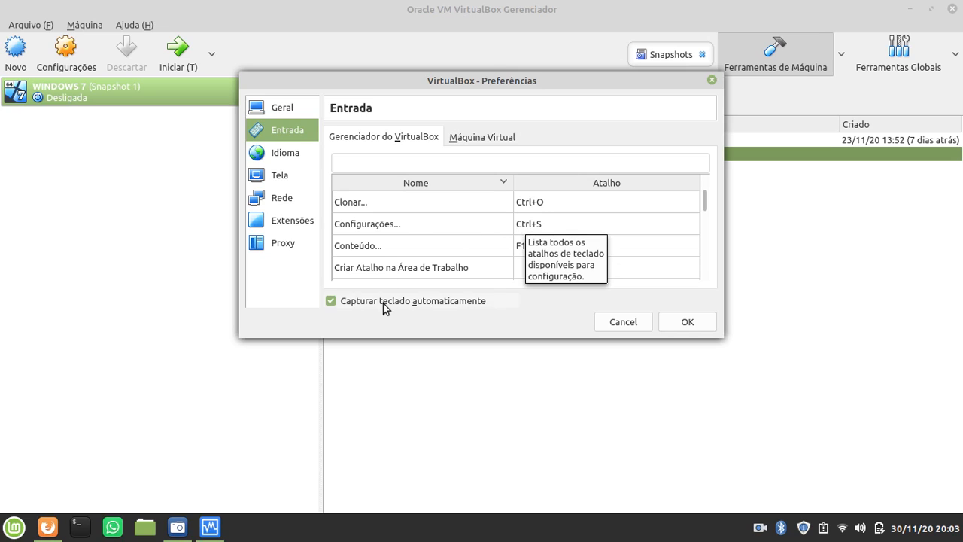
click(480, 141)
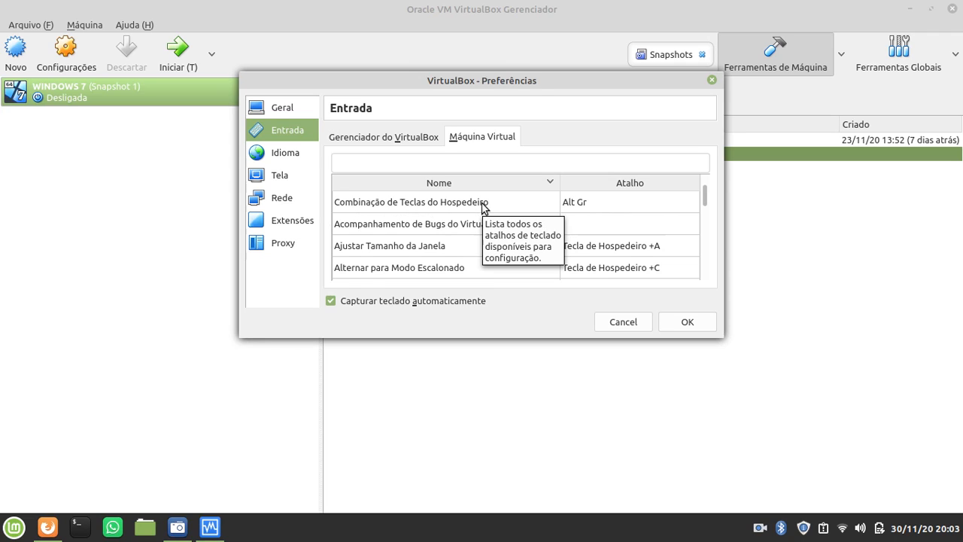
click(602, 203)
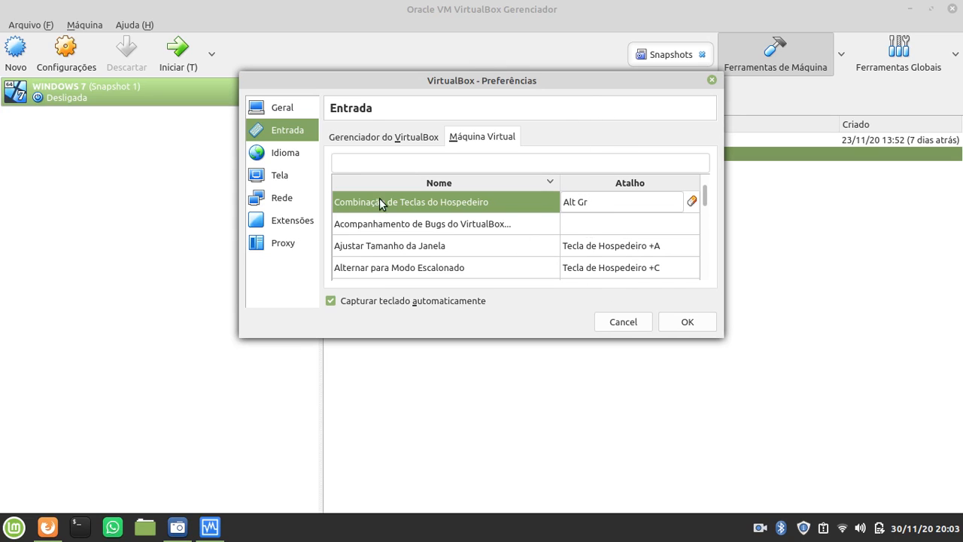
Step: Examine the available interface languages and the maximum guest screen size options in the preferences
click(283, 152)
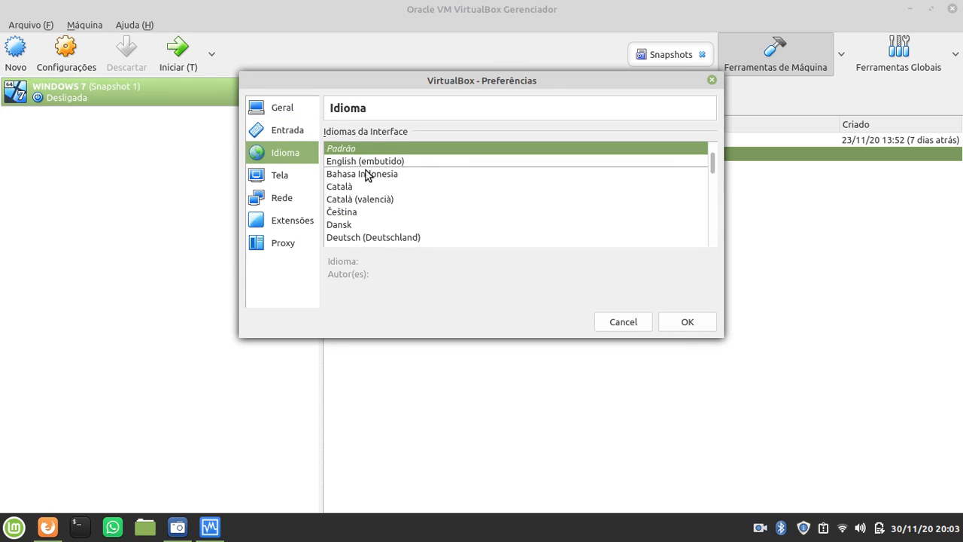
click(272, 181)
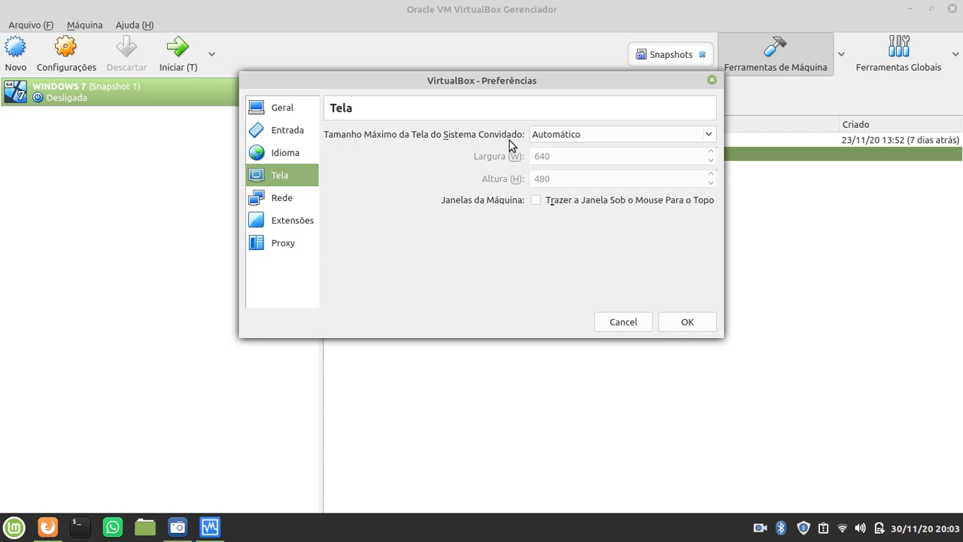
click(576, 140)
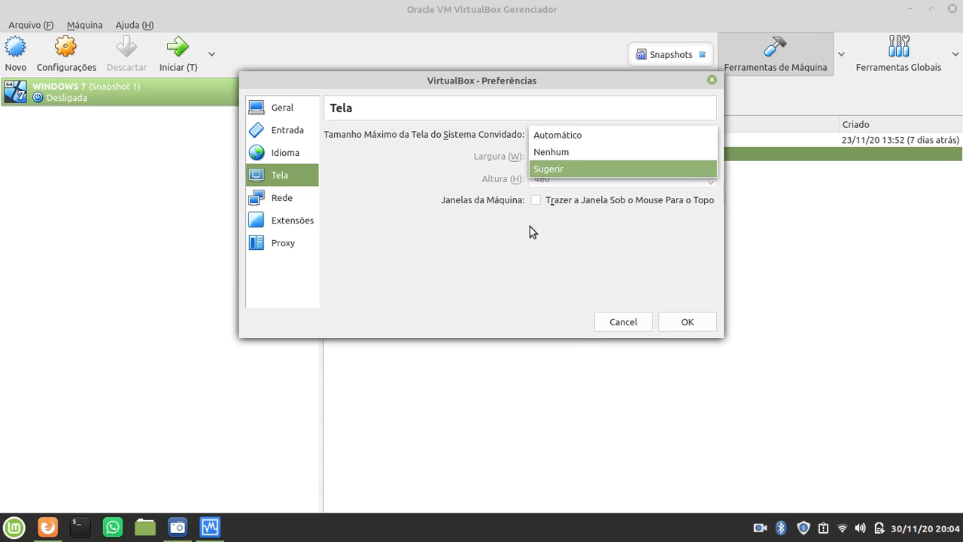
click(283, 204)
Step: Add a NAT network in the network preferences and remove it after checking its settings
click(282, 203)
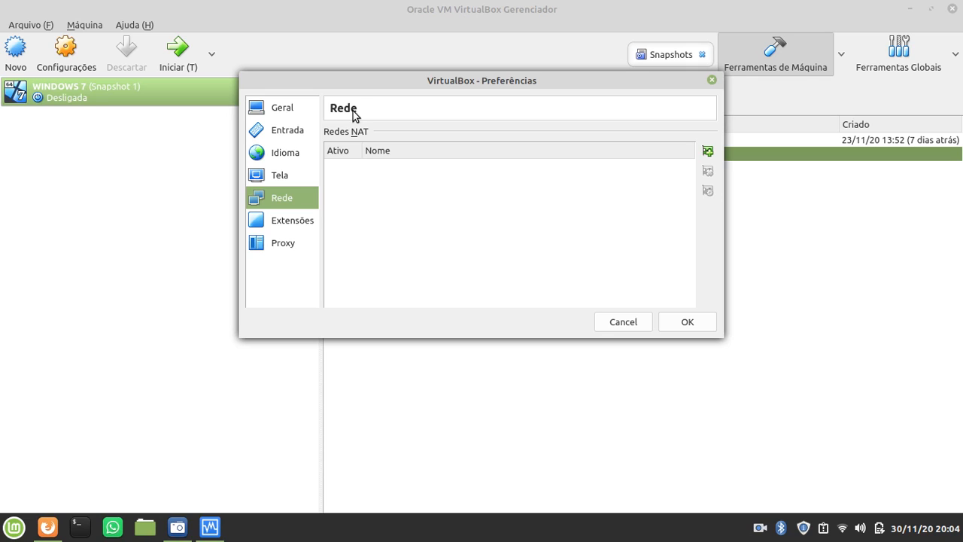
click(708, 154)
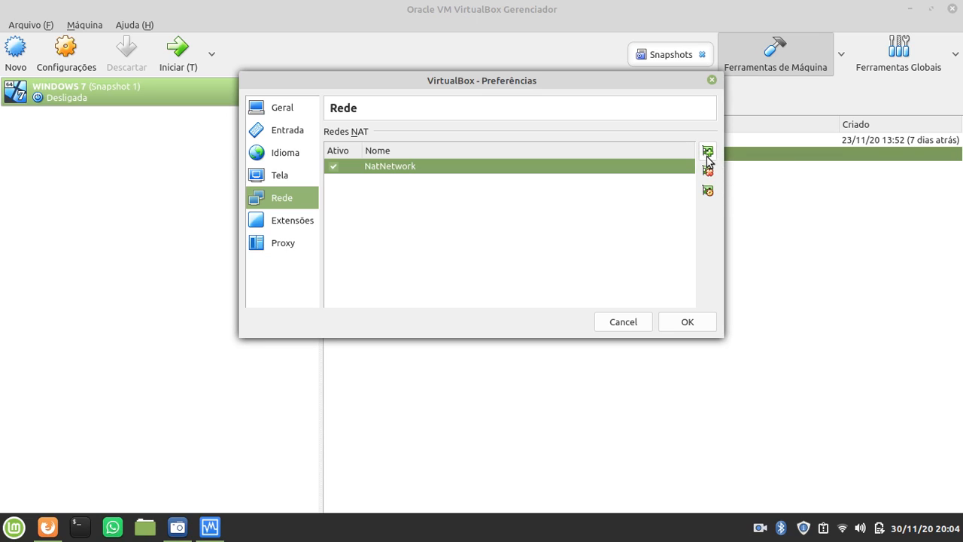
click(708, 191)
click(550, 273)
click(707, 171)
click(498, 265)
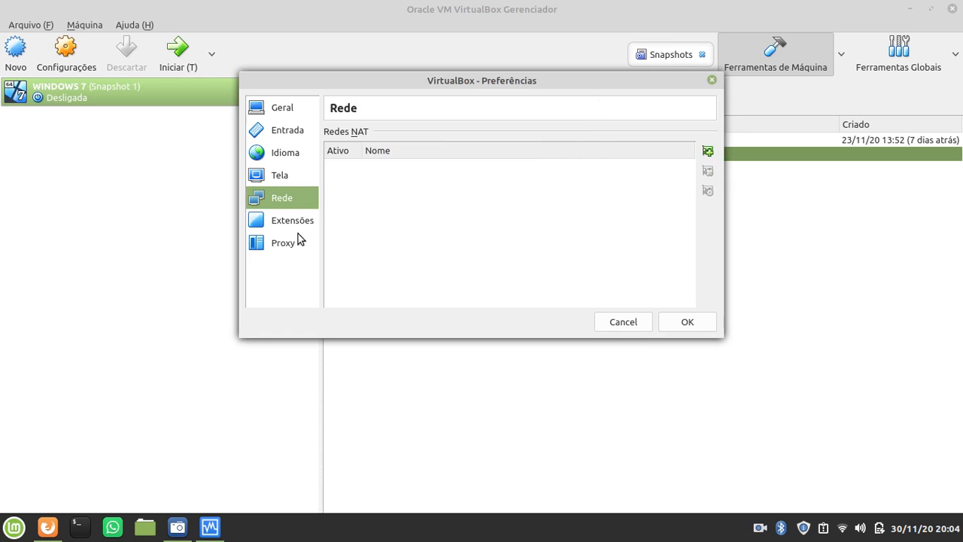
Step: Examine the installed extension packs and the proxy settings, and close the preferences without saving
click(276, 227)
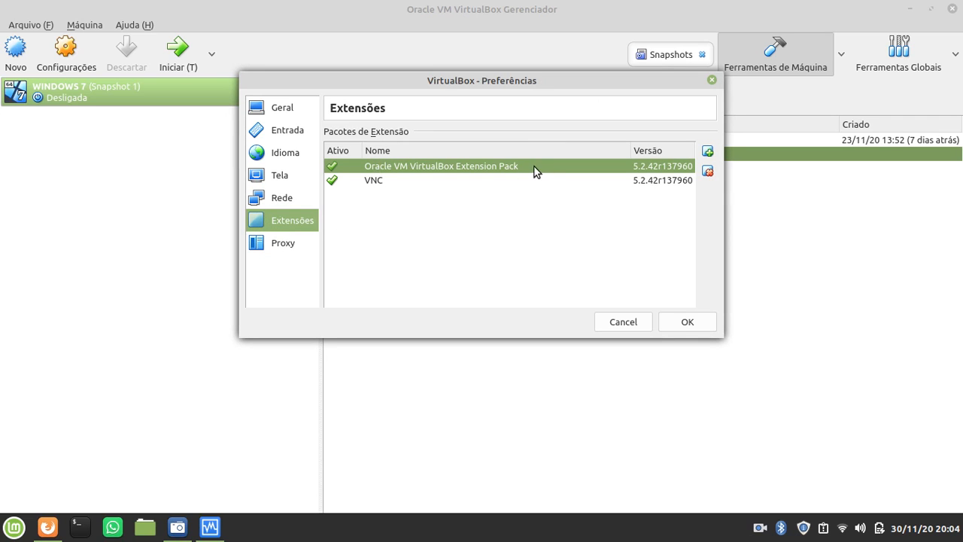
mouse_move(535, 171)
click(379, 177)
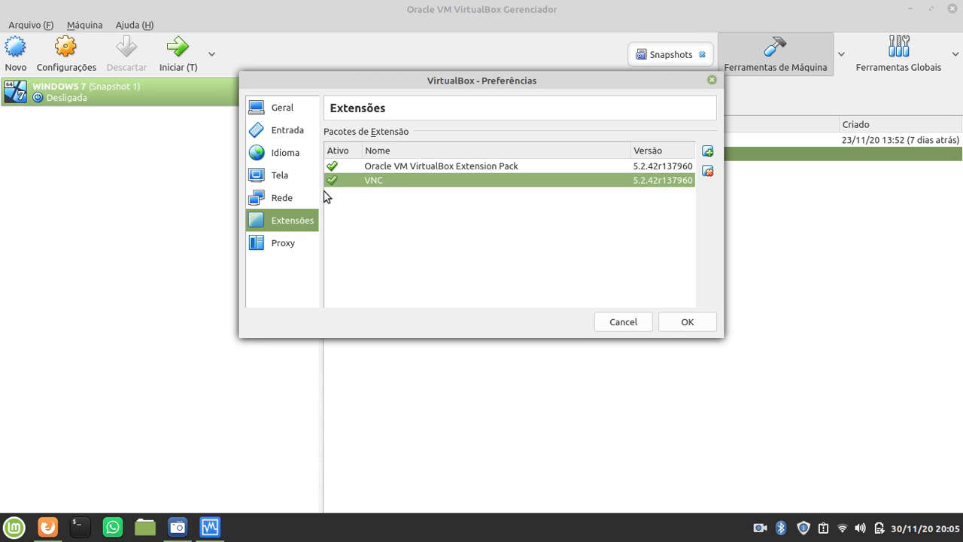
click(277, 241)
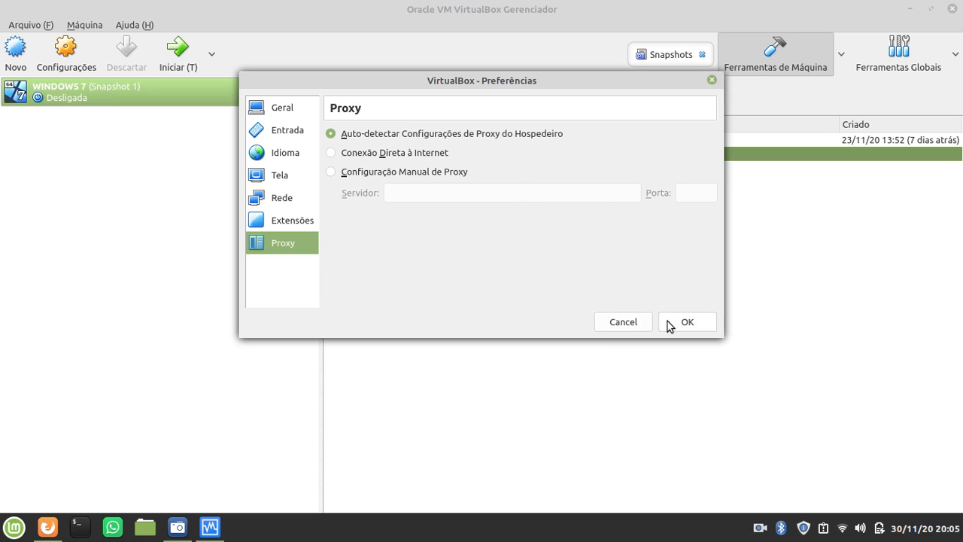
click(614, 322)
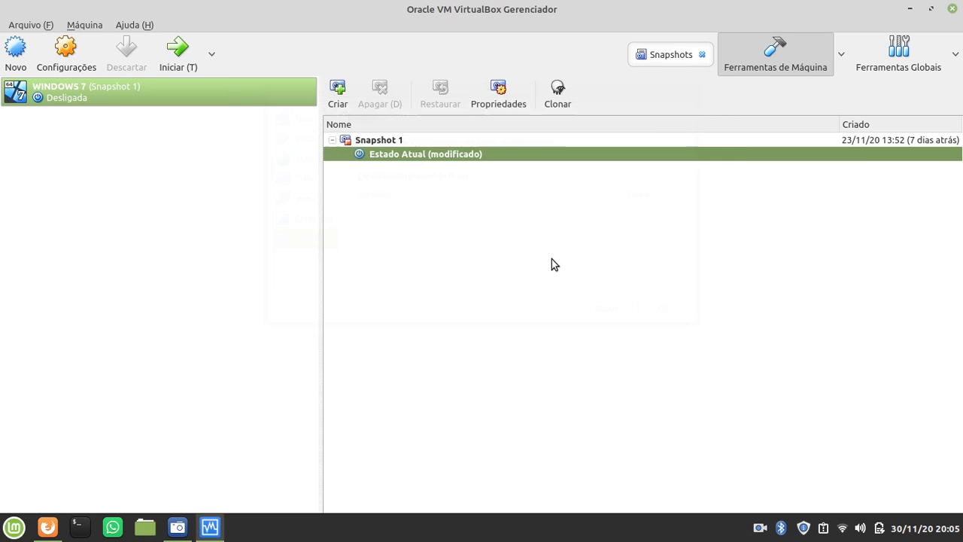
click(17, 29)
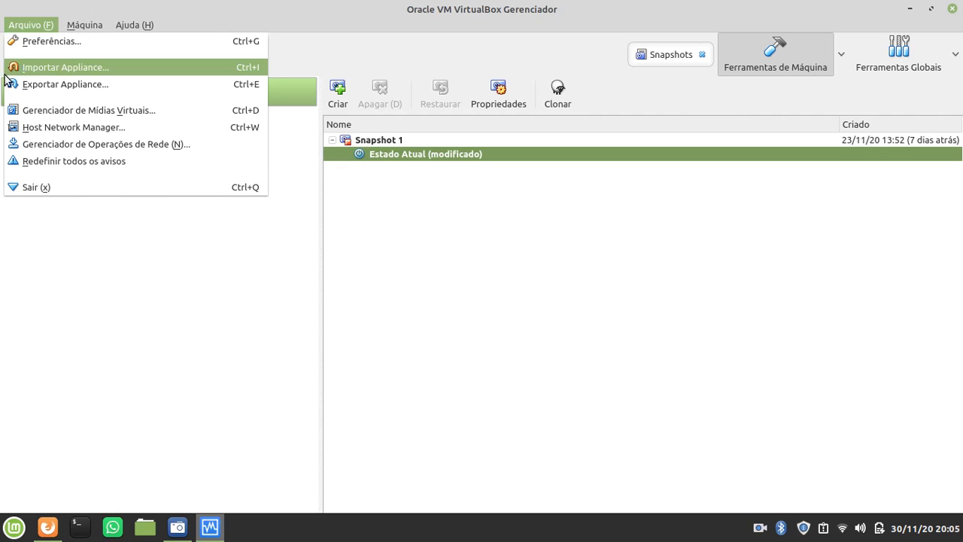
click(164, 211)
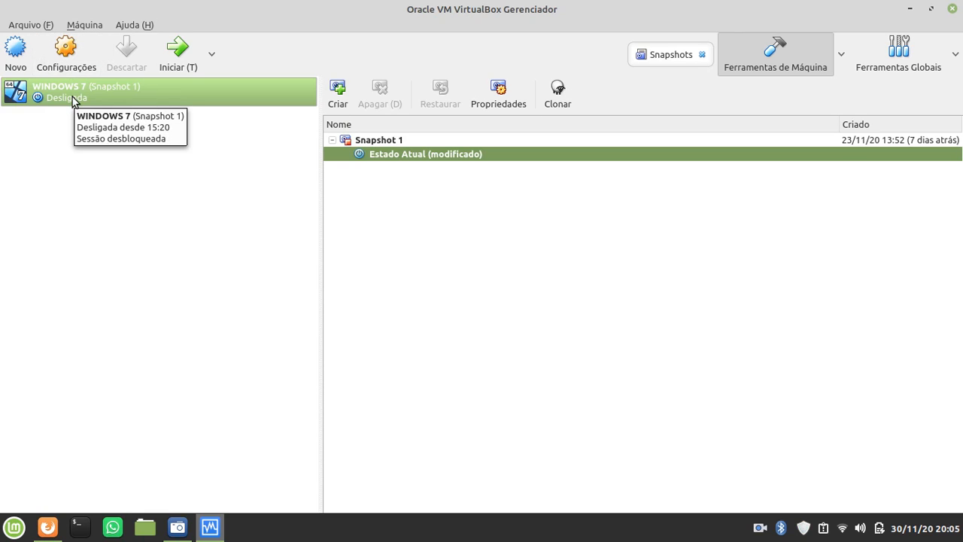
click(36, 42)
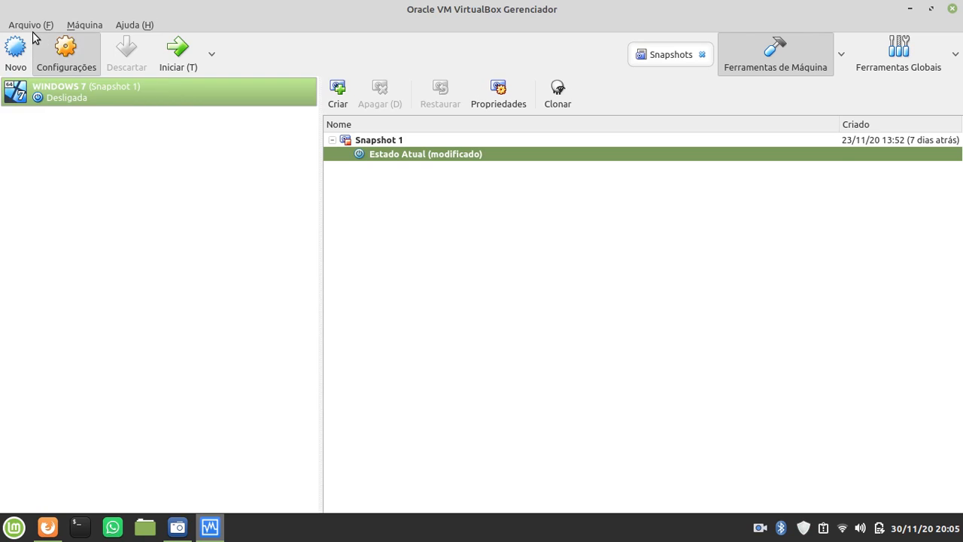
key(Escape)
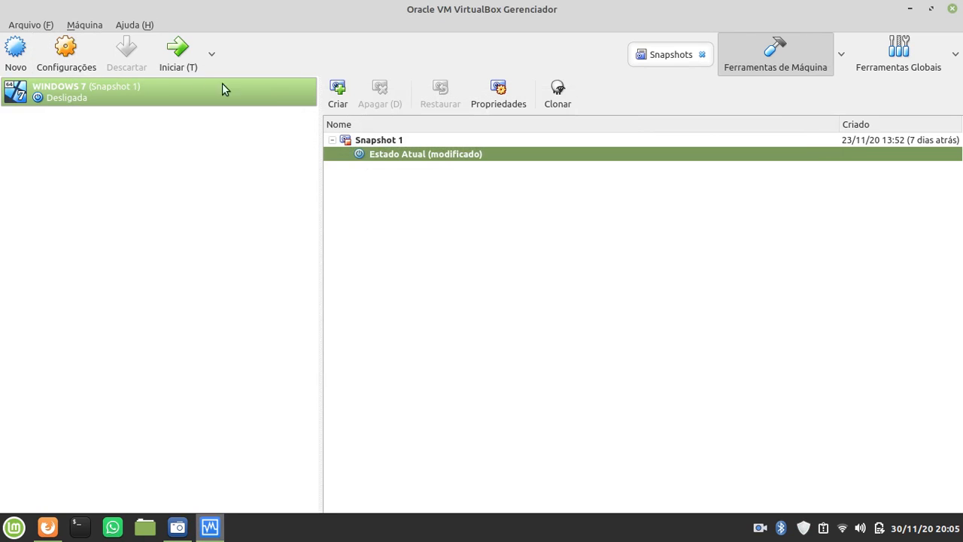
Step: Walk through exporting the WINDOWS 7 machine in Open Virtualization Format 2.0 with a manifest file, and cancel at the appliance settings
click(11, 26)
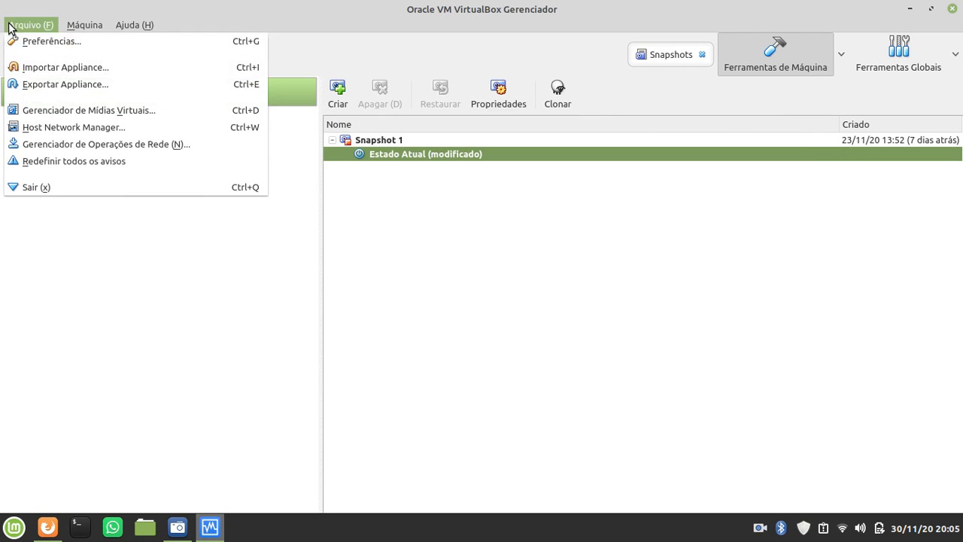
click(74, 81)
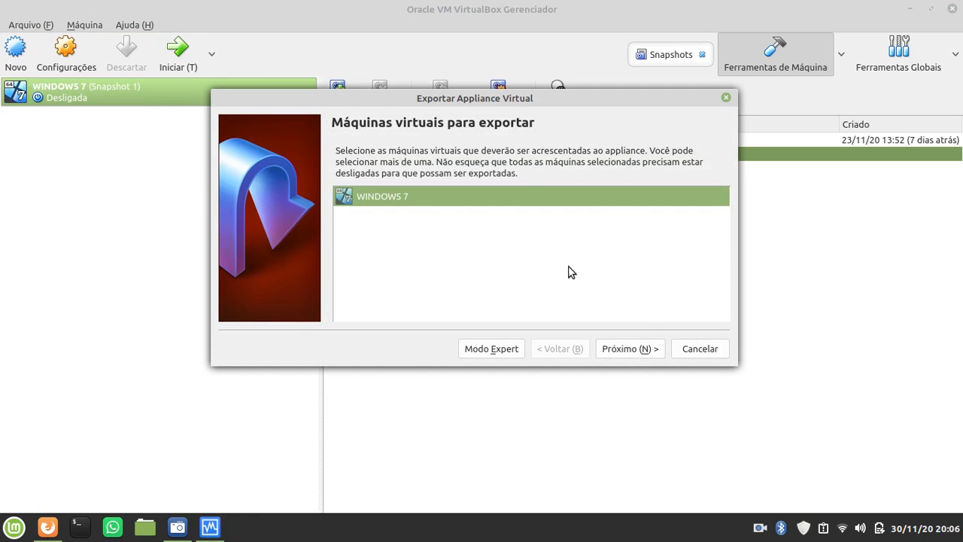
click(627, 351)
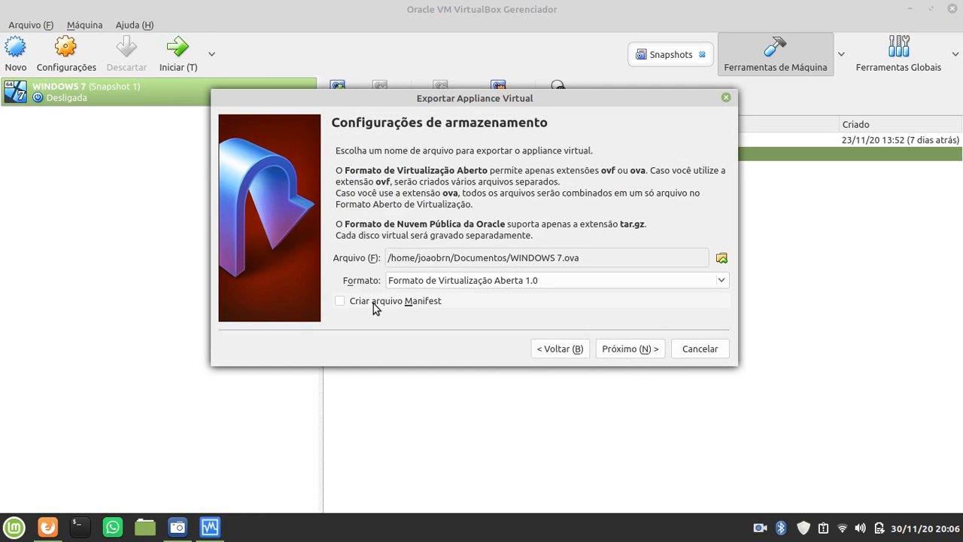
click(485, 283)
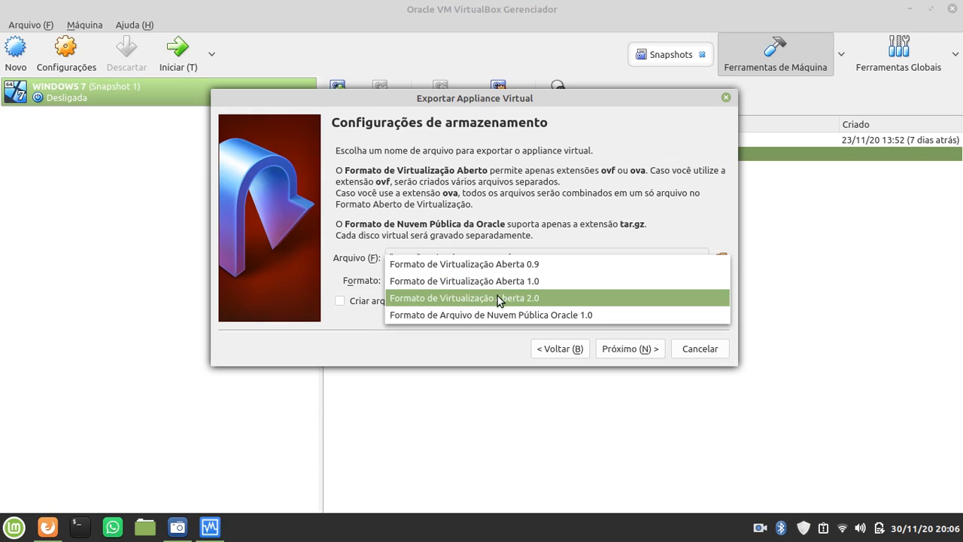
click(496, 297)
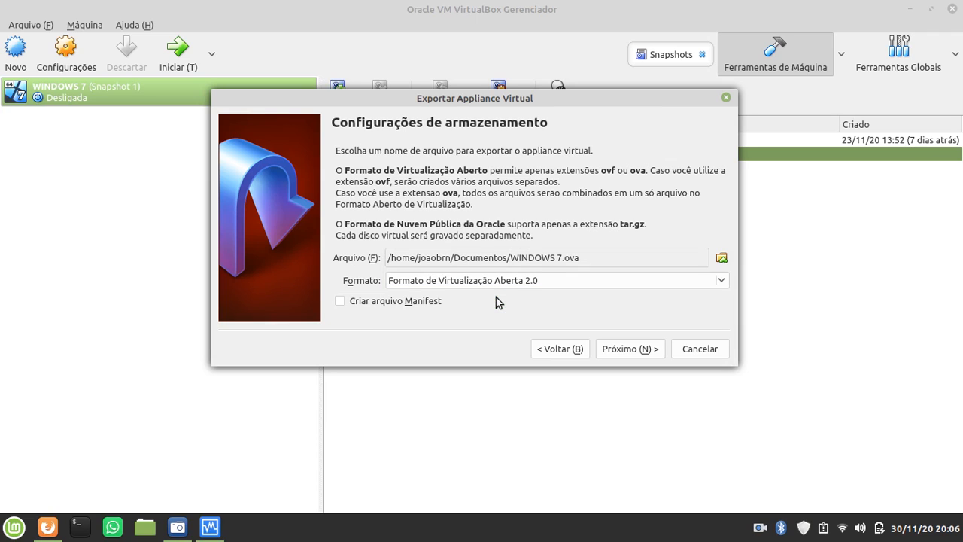
click(343, 306)
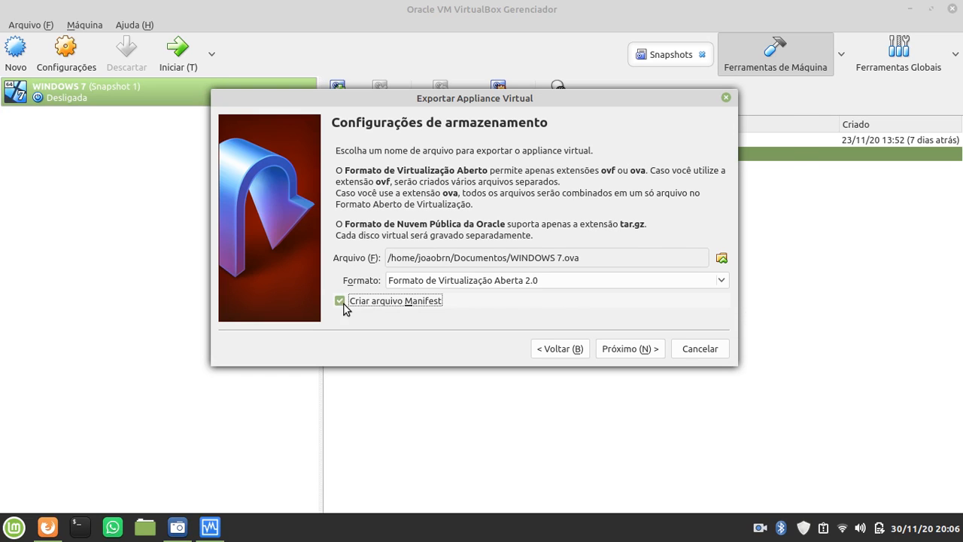
click(631, 346)
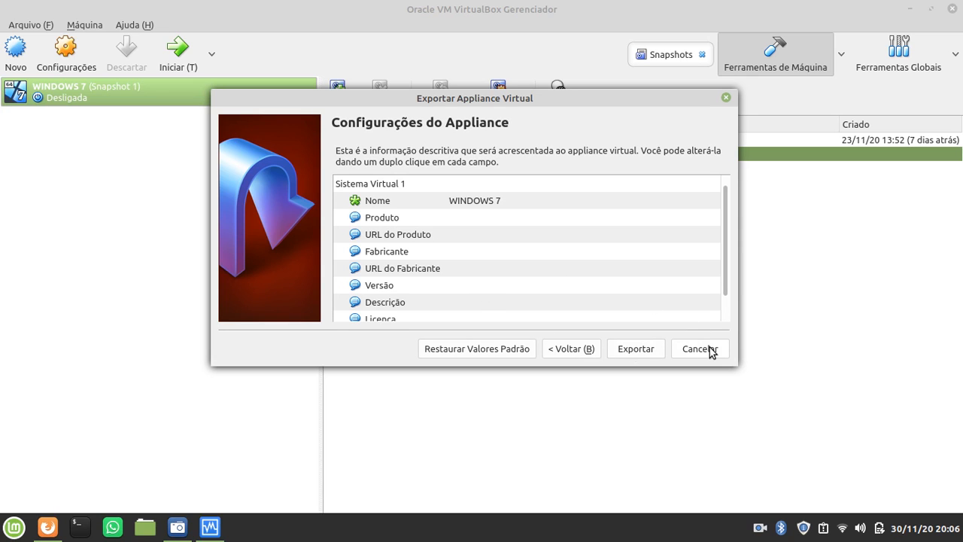
click(15, 49)
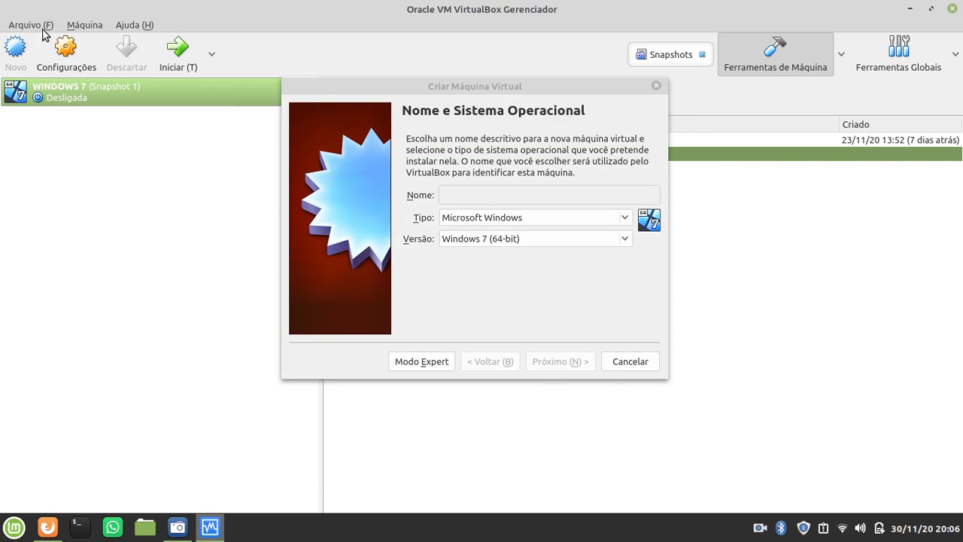
click(640, 368)
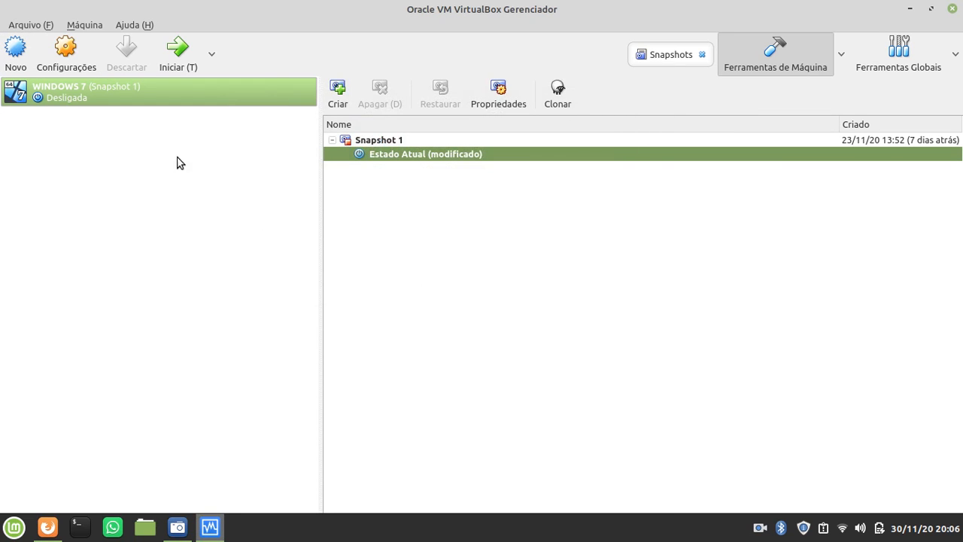
Step: Examine the registered hard disks in the Virtual Media Manager and close it
click(32, 29)
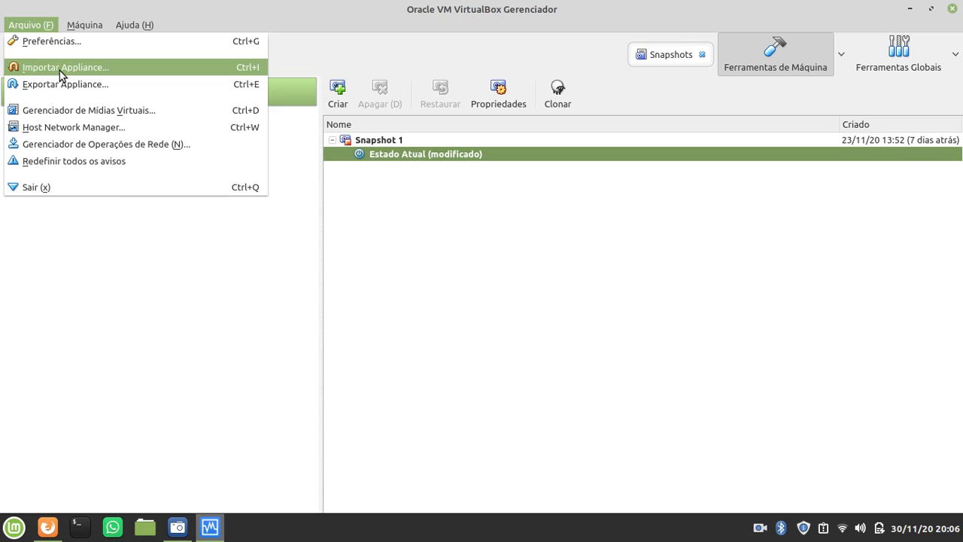
click(58, 111)
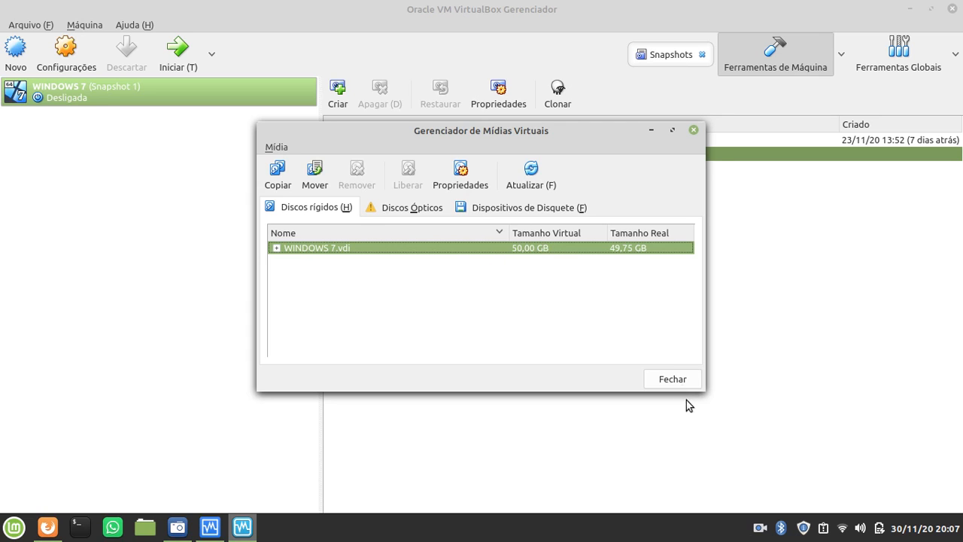
click(670, 379)
Step: Create a host-only network in the Host Network Manager, then remove it and close the manager
click(29, 25)
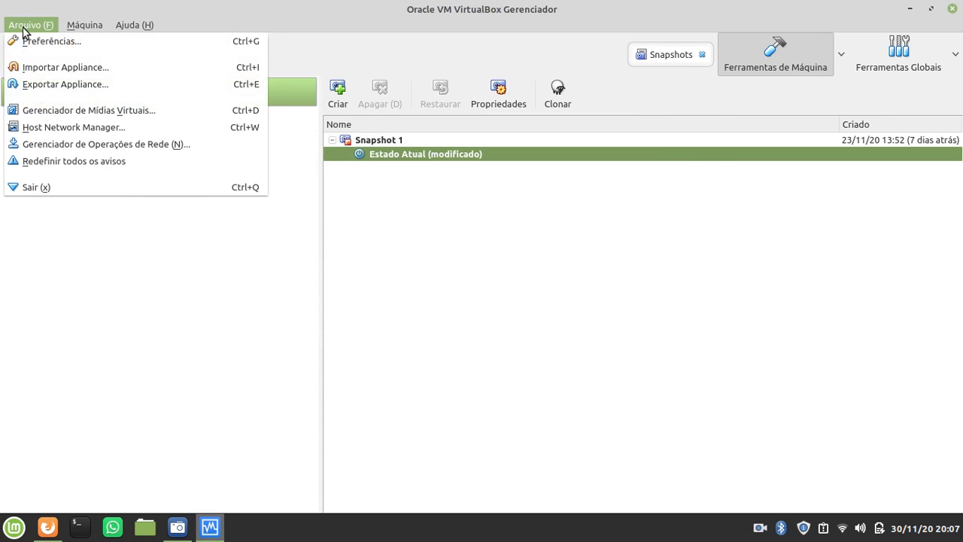
click(98, 129)
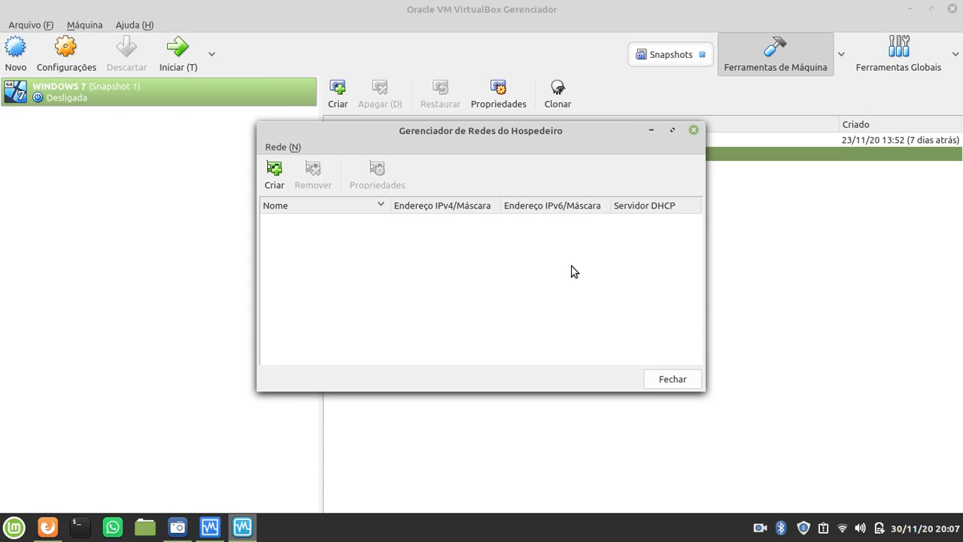
click(275, 179)
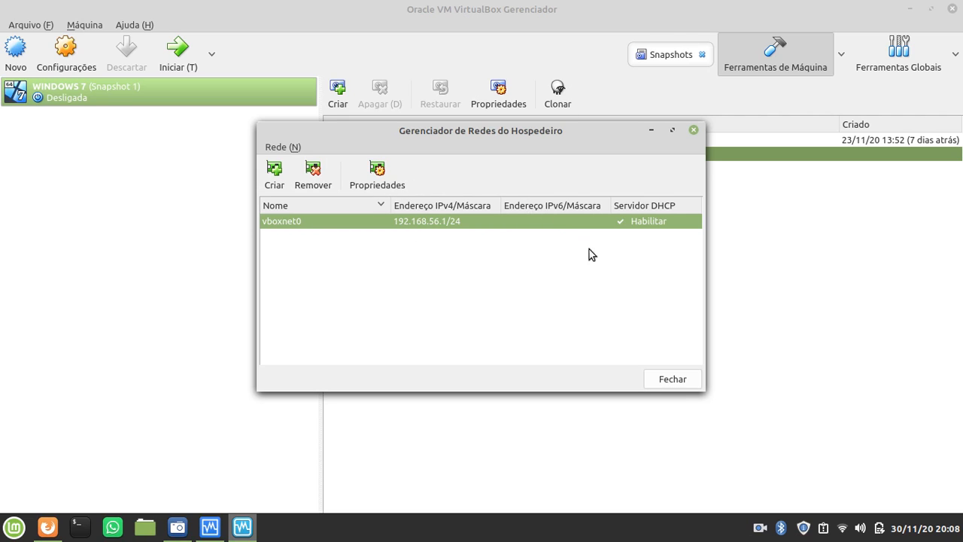
click(300, 185)
click(500, 337)
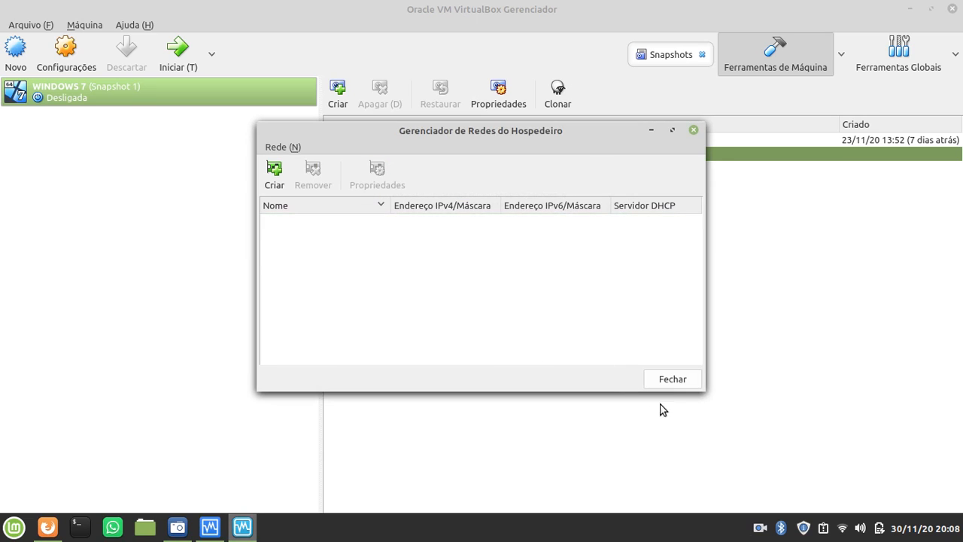
click(666, 380)
Step: Check the Network Operations Manager for active operations and reset all VirtualBox warnings
click(35, 24)
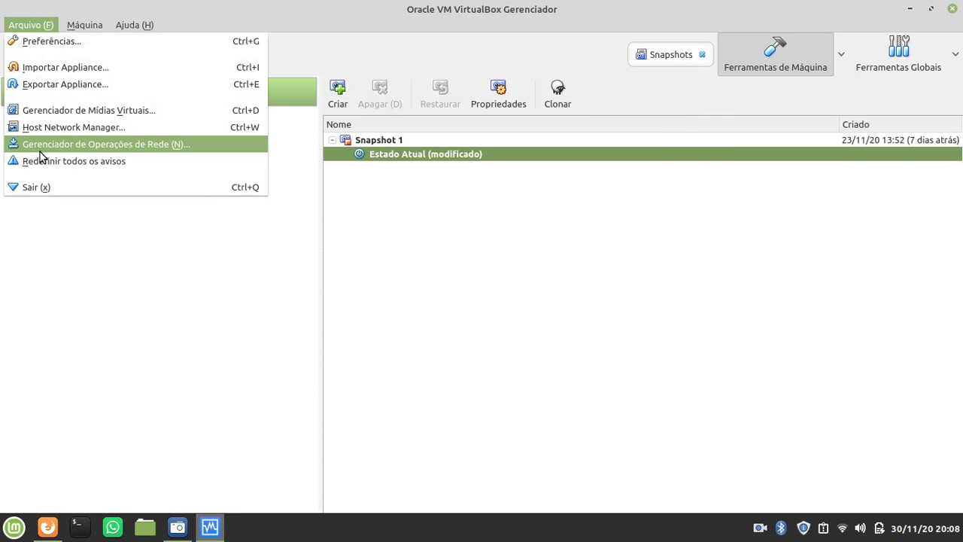
click(88, 142)
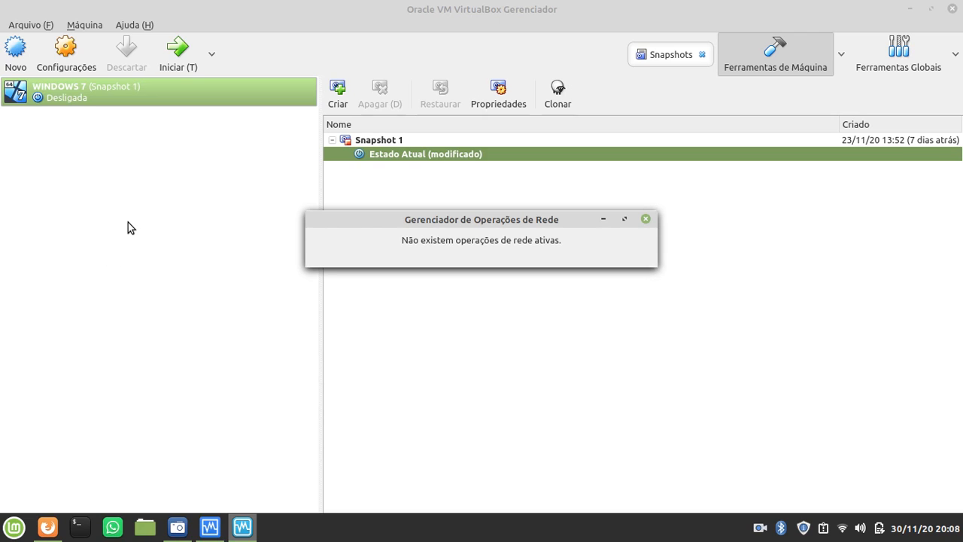
click(27, 25)
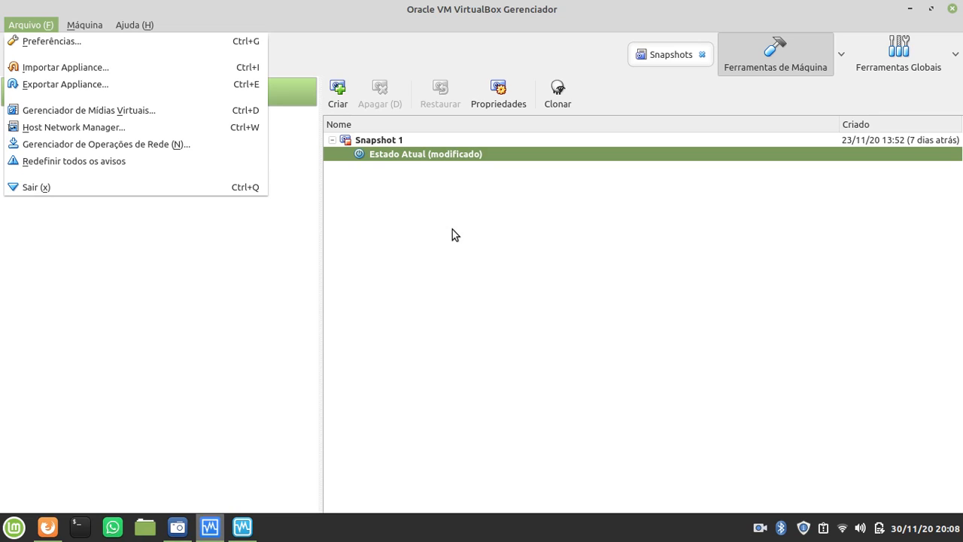
click(115, 167)
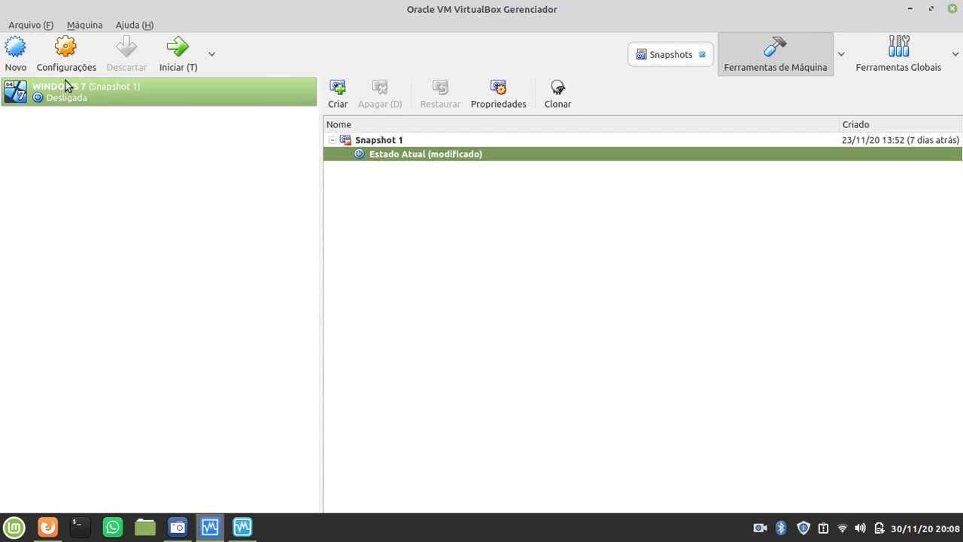
Step: Try adding an existing machine by selecting WINDOWS 7.vbox in the WINDOWS 7 folder, and cancel without opening it
click(30, 25)
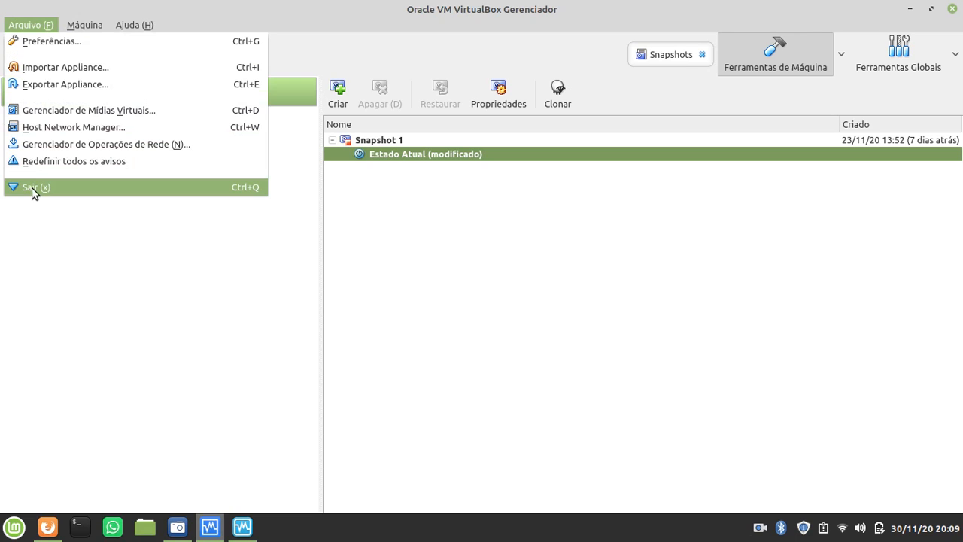
mouse_move(75, 29)
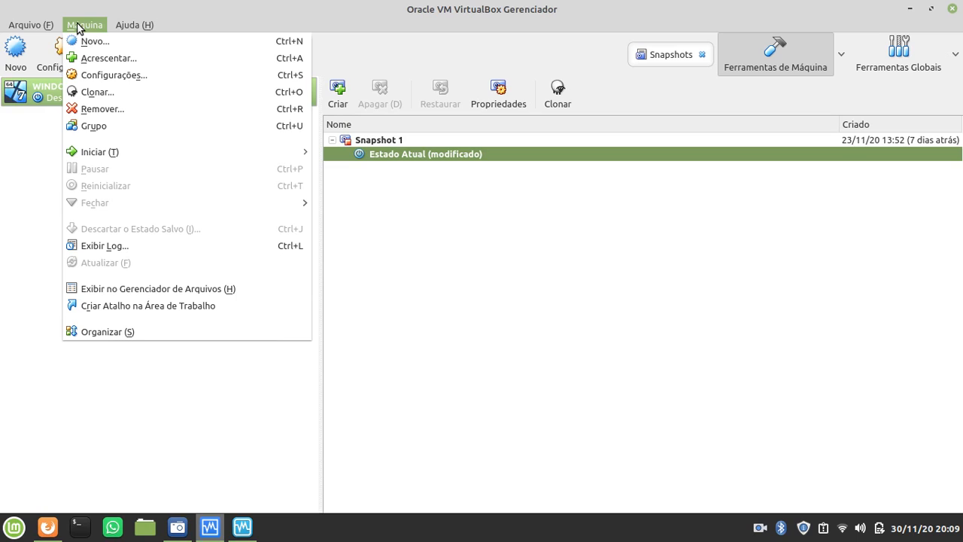
click(111, 58)
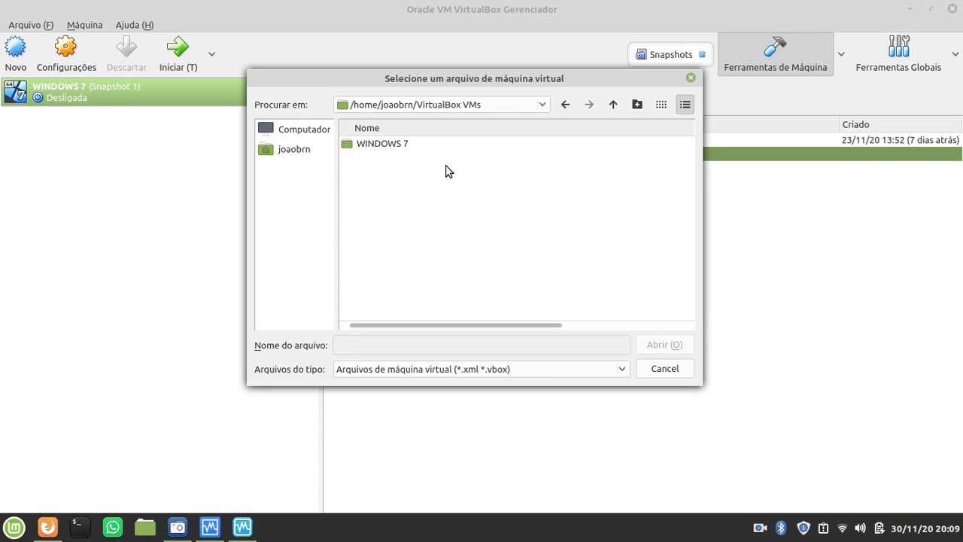
double_click(366, 143)
click(378, 173)
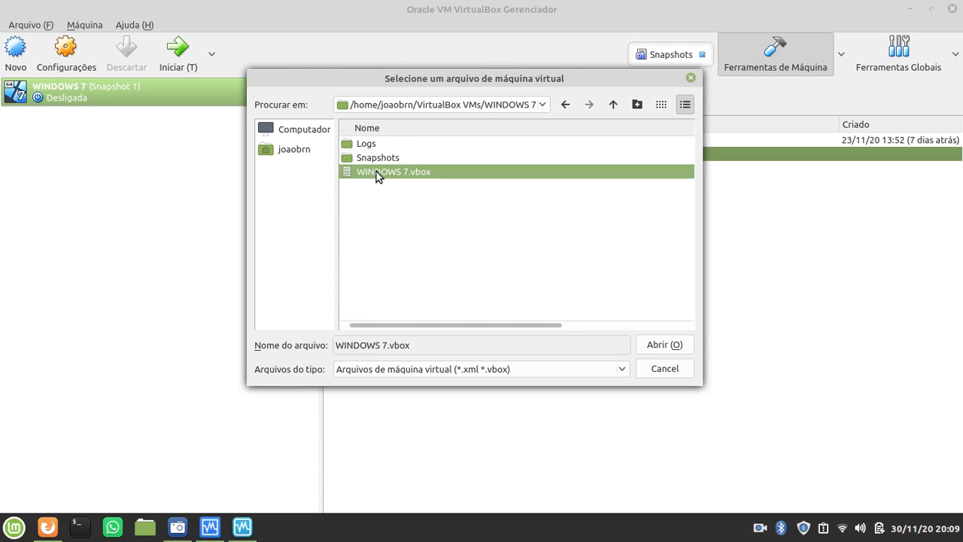
click(657, 368)
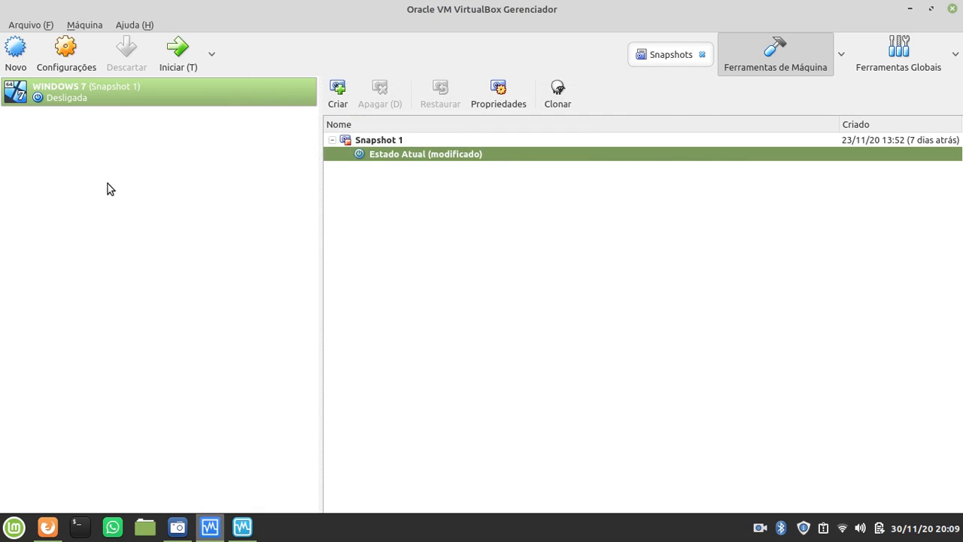
Step: Examine the general settings of the WINDOWS 7 machine and close them without saving
click(30, 24)
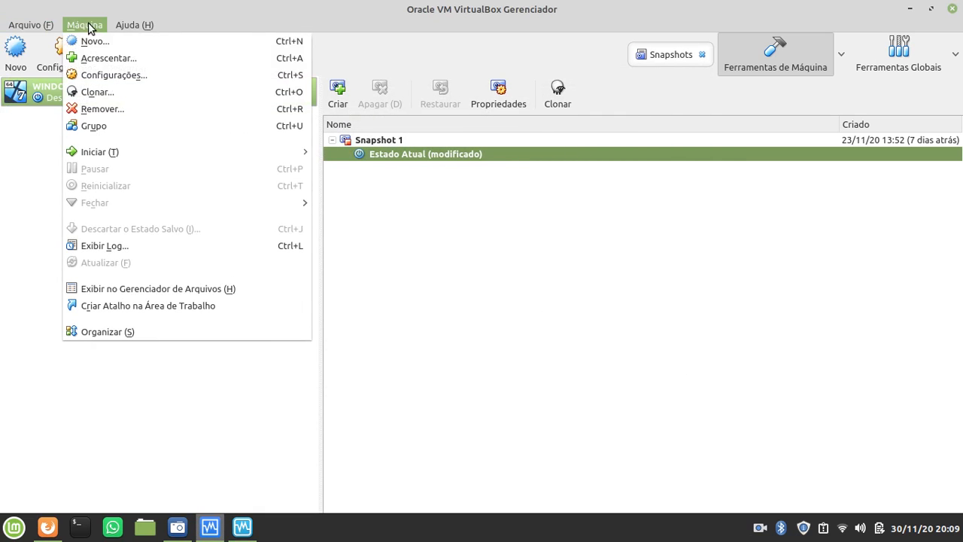
click(98, 79)
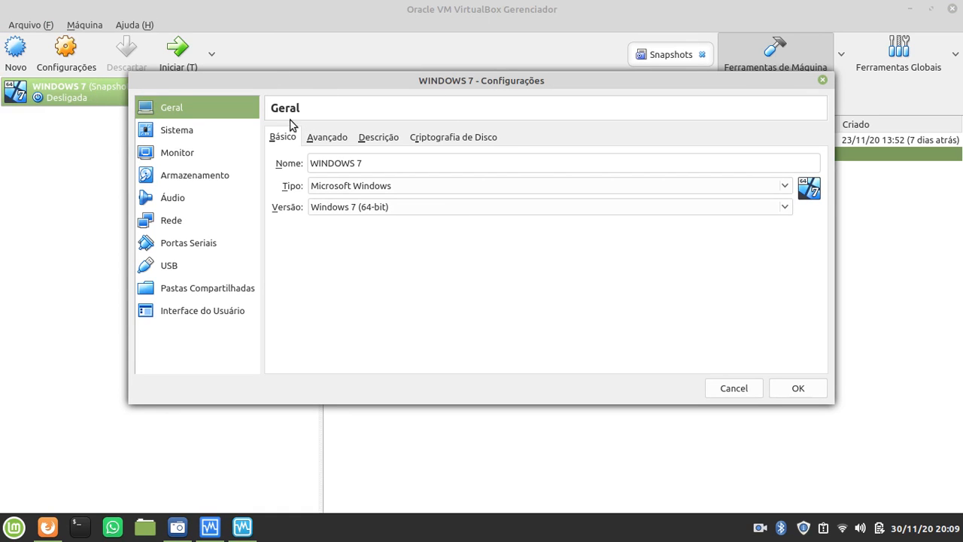
click(748, 392)
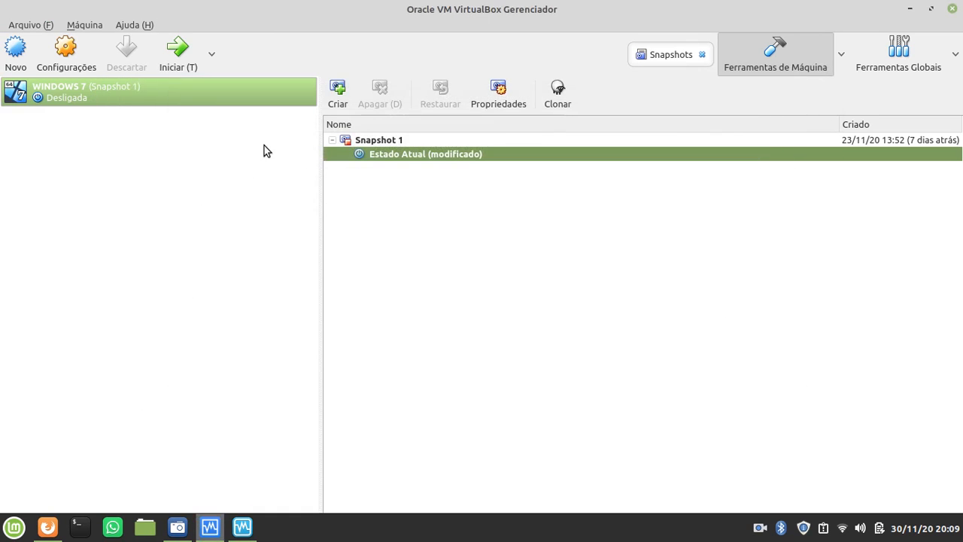
Step: Examine the removal options for the WINDOWS 7 machine and cancel without removing or deleting anything
click(82, 24)
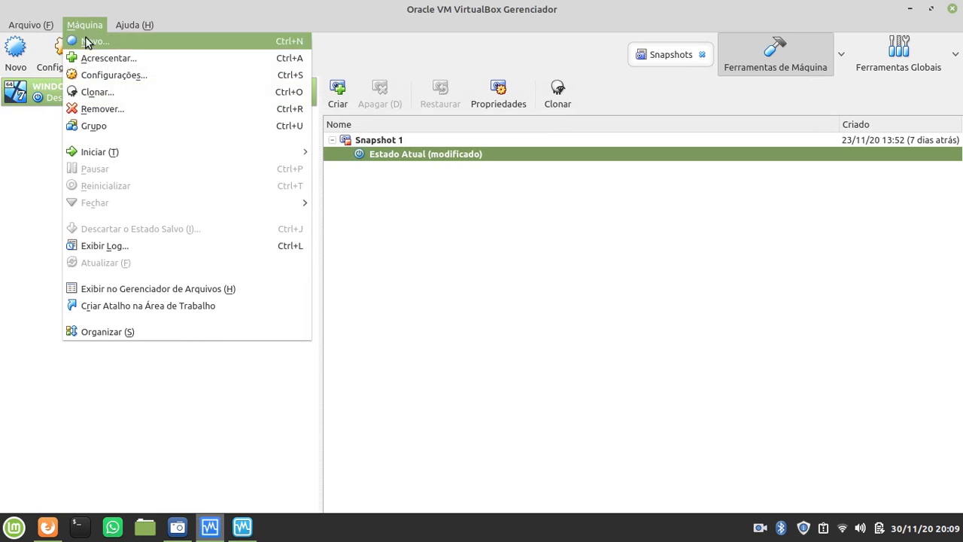
click(97, 108)
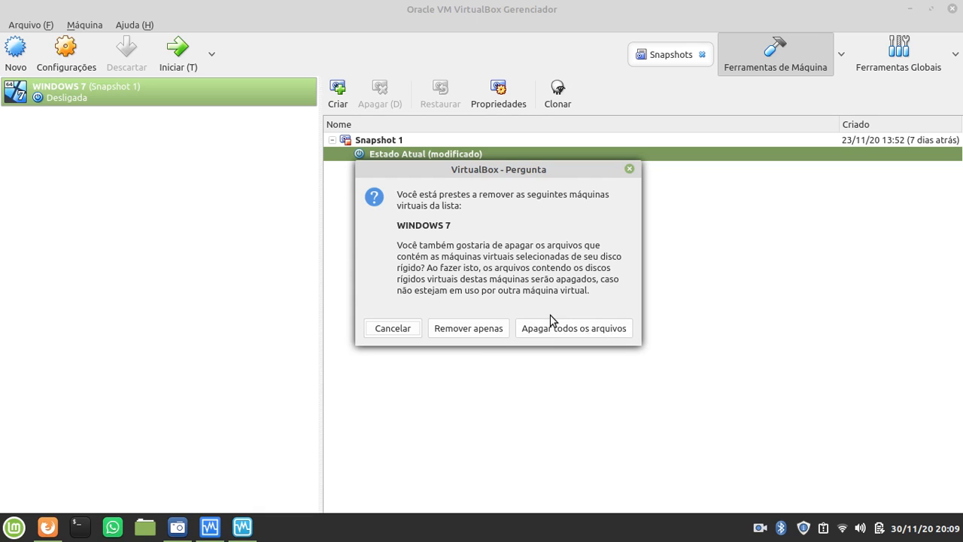
click(388, 329)
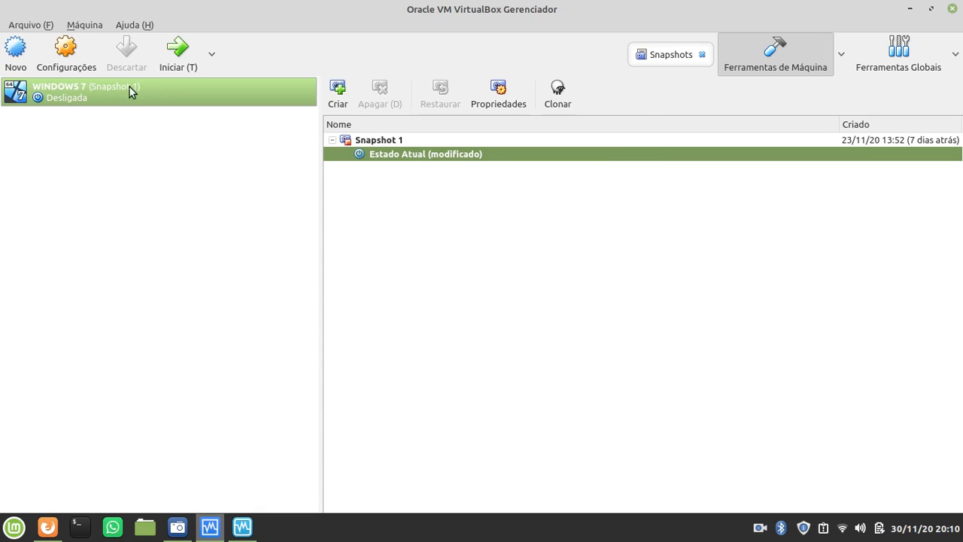
click(89, 27)
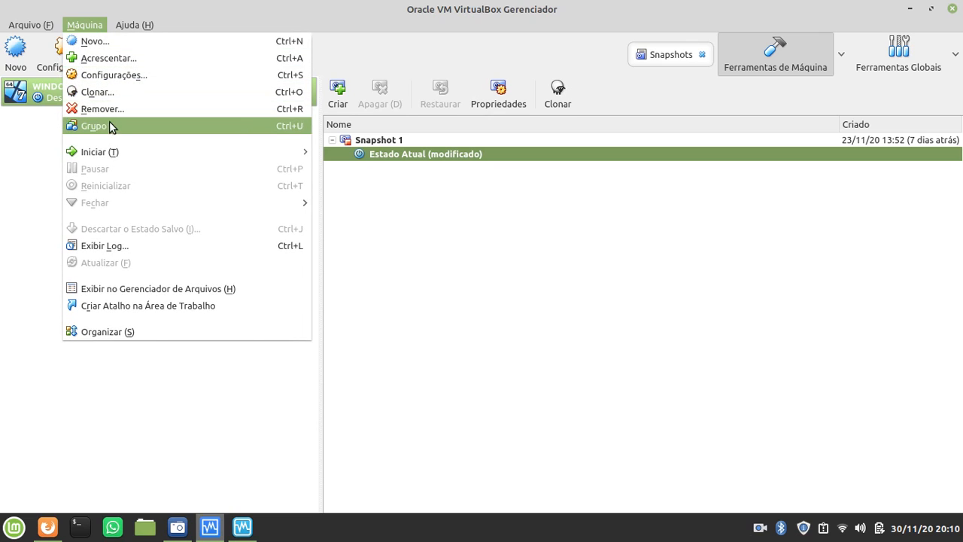
click(25, 121)
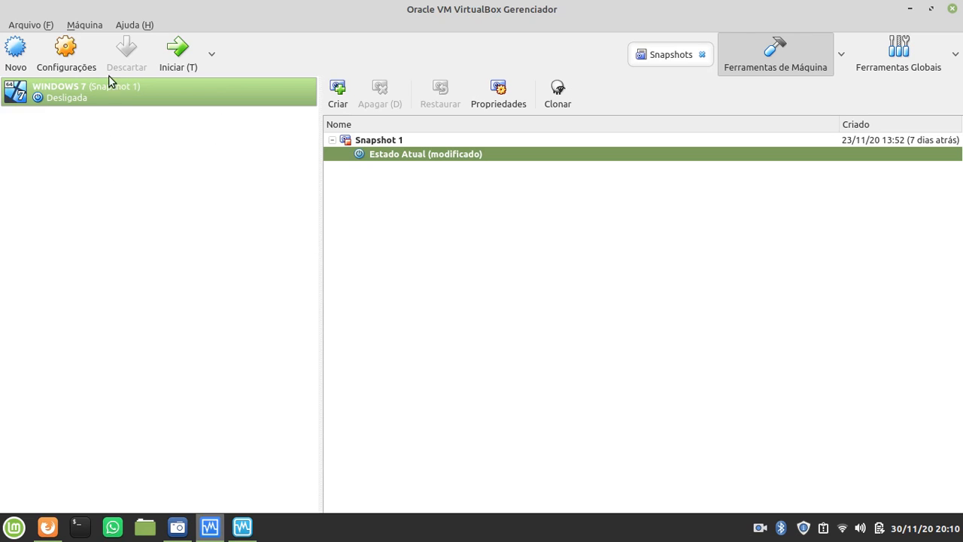
Step: Examine the VBox.log entries of the WINDOWS 7 machine in the log viewer and close it
click(84, 26)
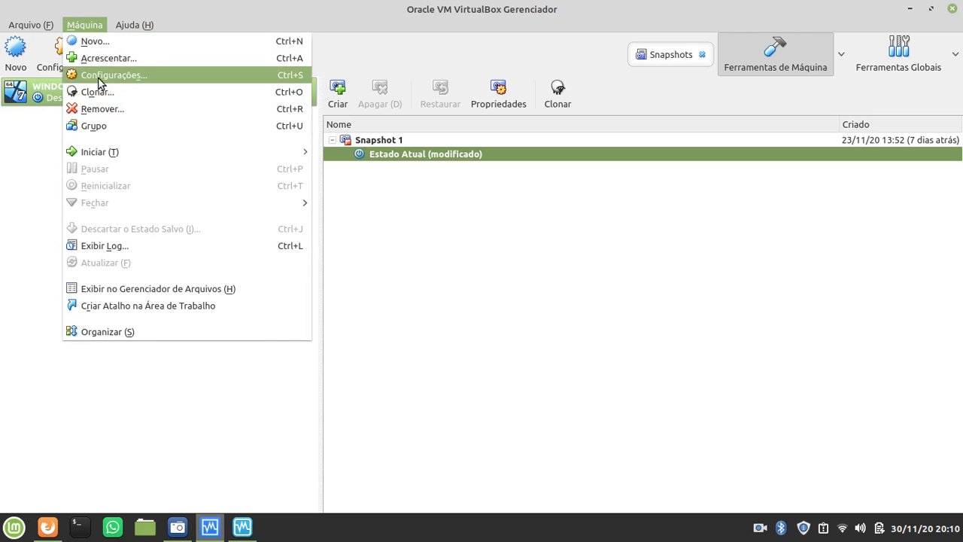
mouse_move(102, 161)
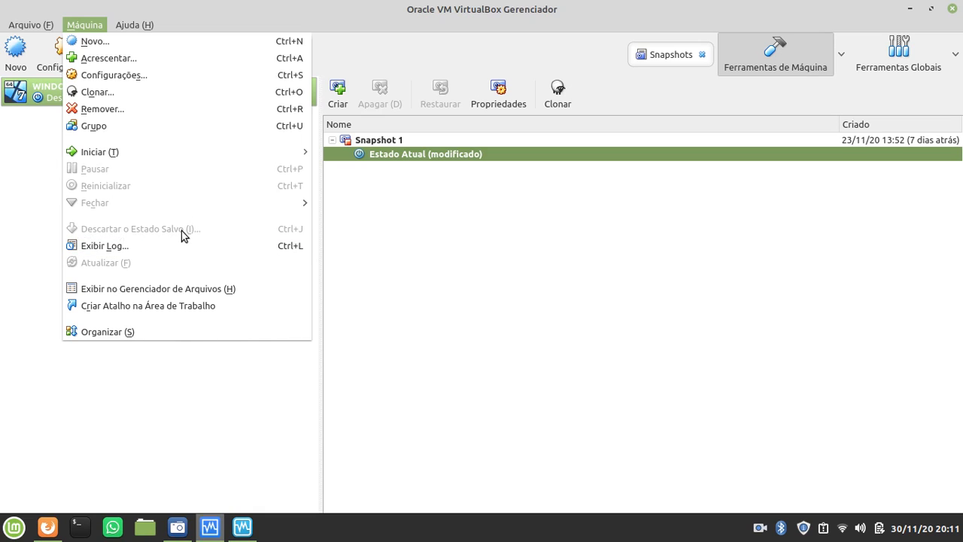
click(111, 243)
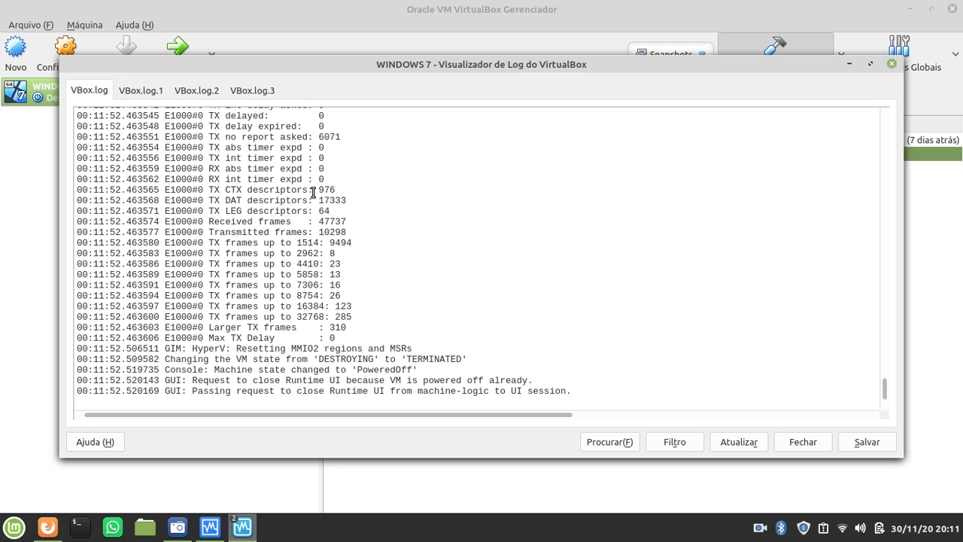
scroll(303, 241, up, 3)
scroll(303, 241, up, 20)
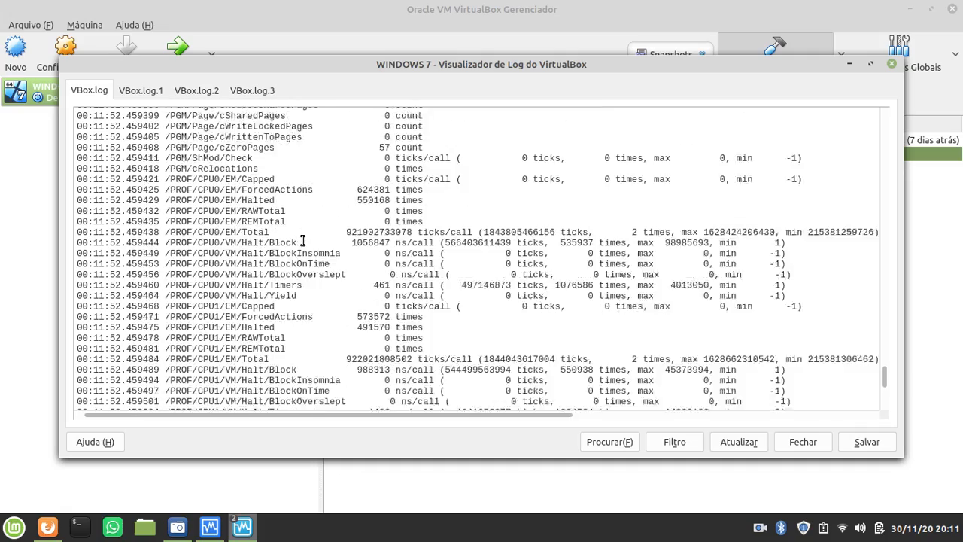
scroll(303, 240, up, 2)
scroll(377, 254, down, 20)
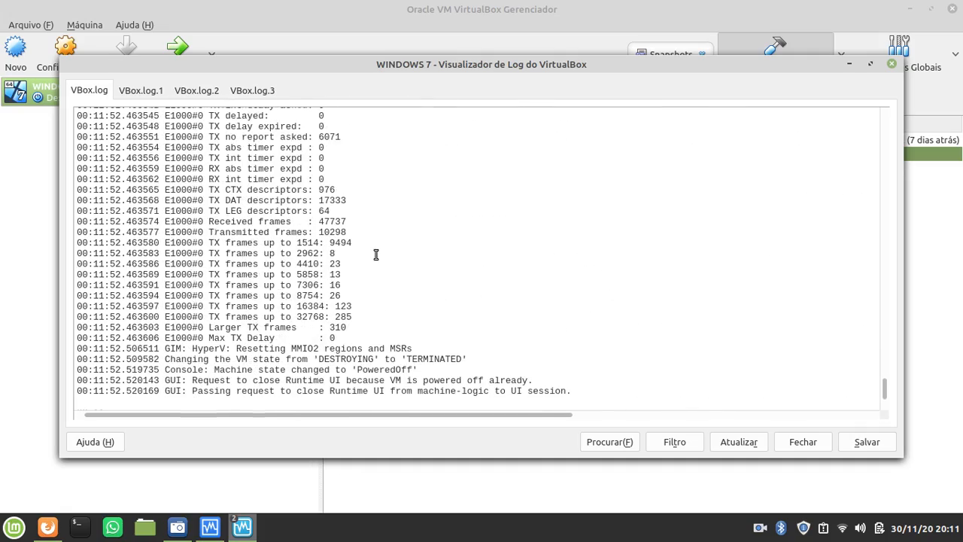
click(805, 444)
Step: View the WINDOWS 7 machine's files in the file manager and close the folder
click(84, 25)
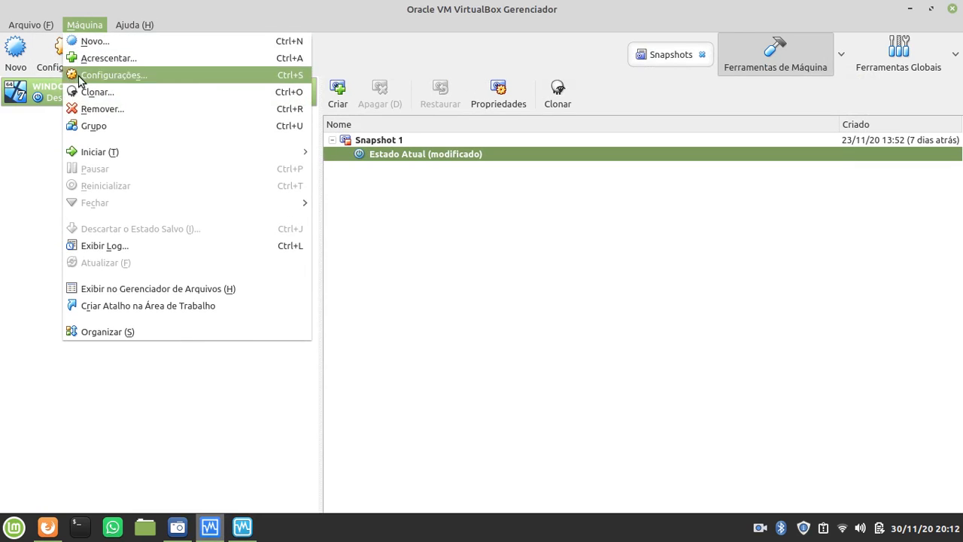
click(106, 288)
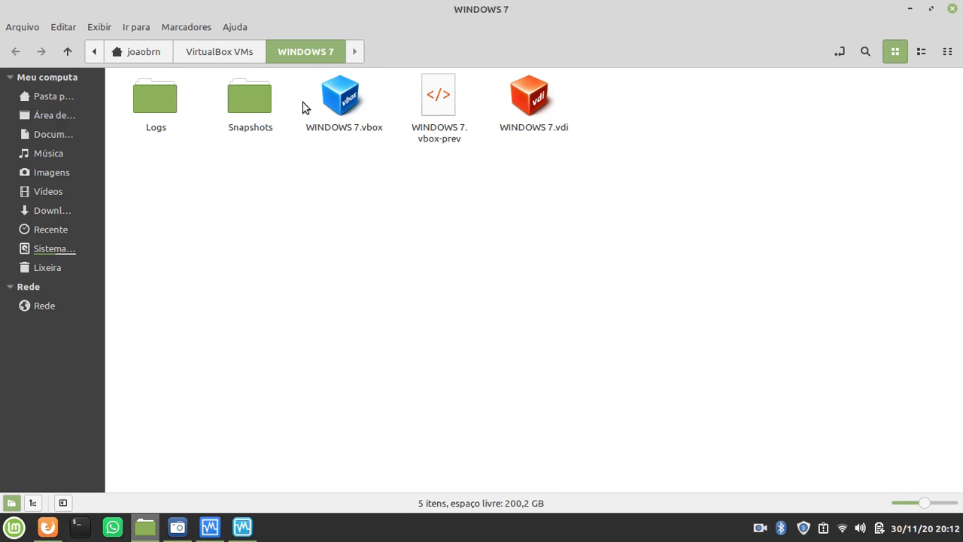
click(952, 7)
click(76, 26)
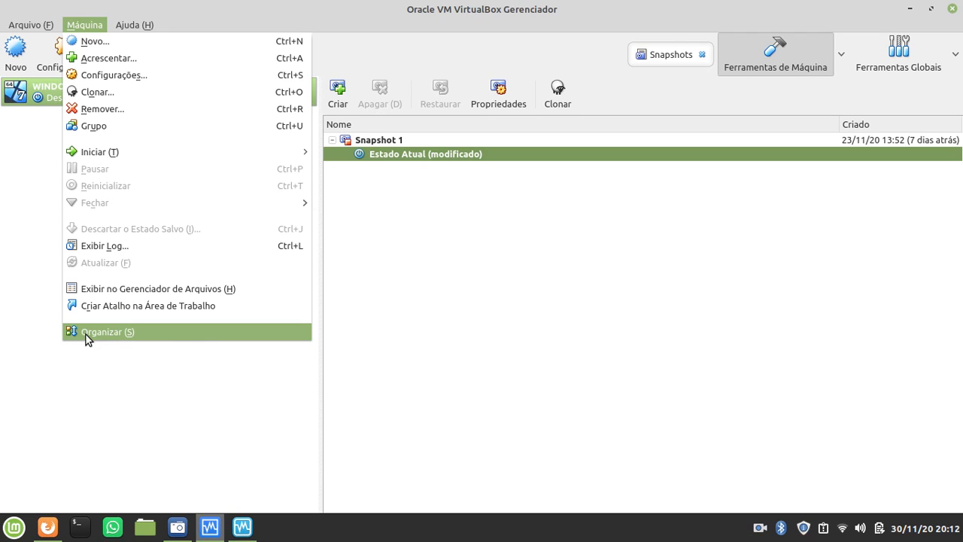
mouse_move(140, 28)
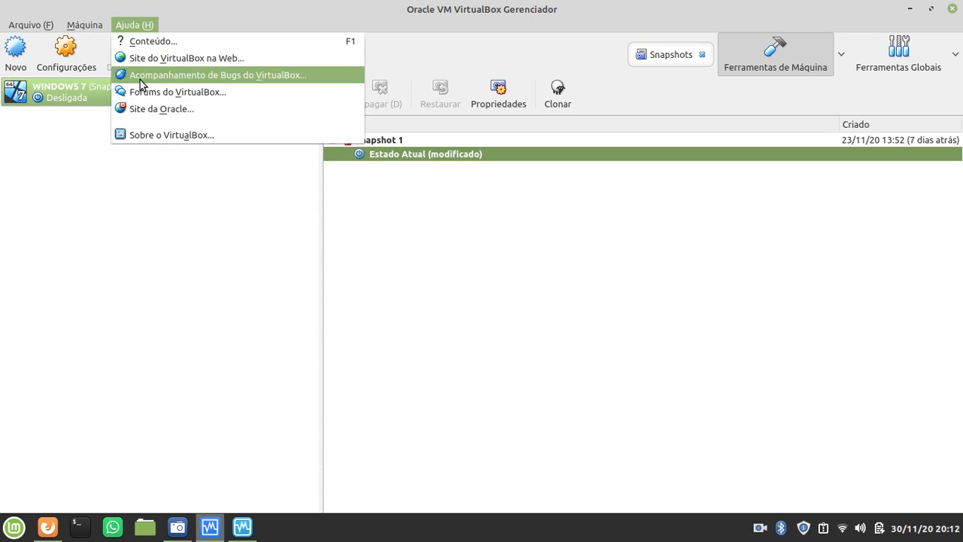
click(211, 6)
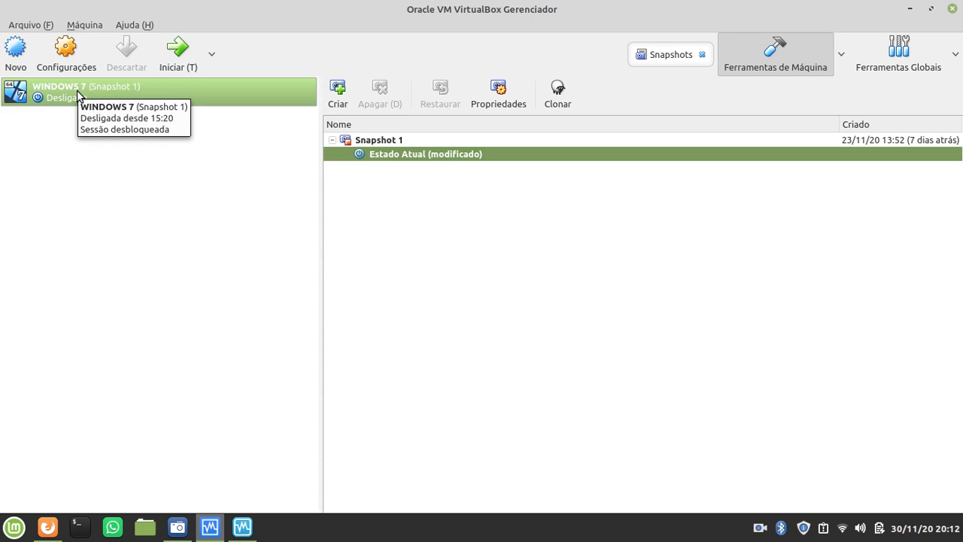
Step: Start a new Microsoft Windows virtual machine named WINDOWS SERVER 2019 with the version Windows 2016 (64-bit)
click(19, 49)
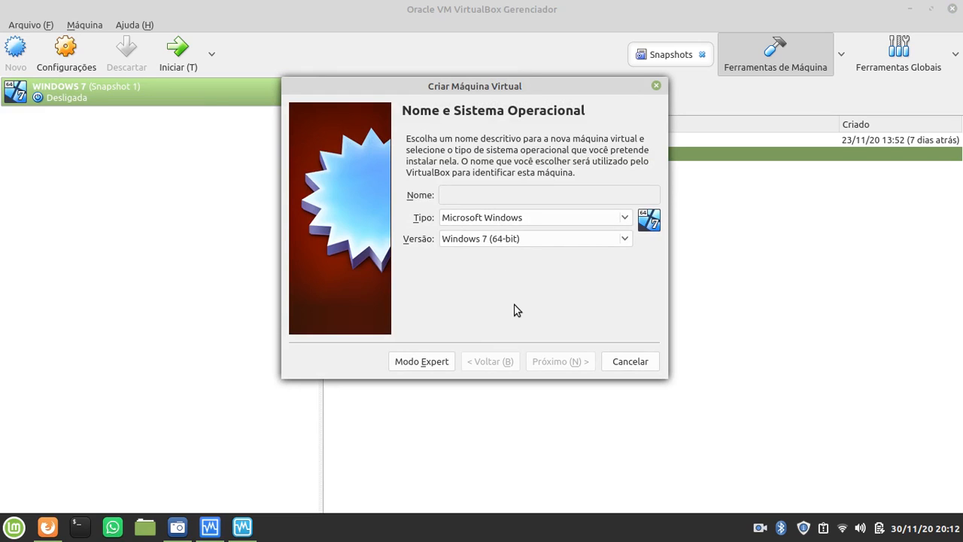
text(WINDOW)
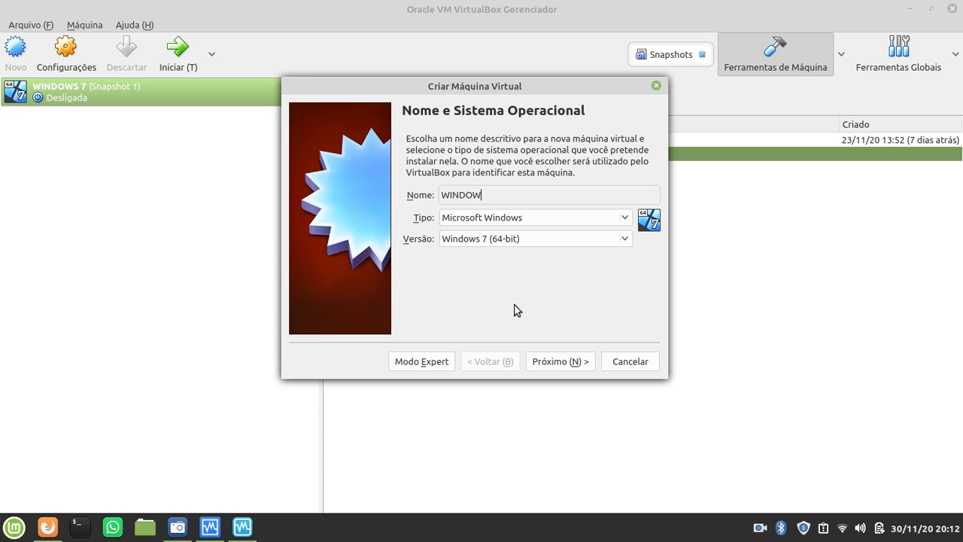
text(S SERVER 2019)
click(475, 242)
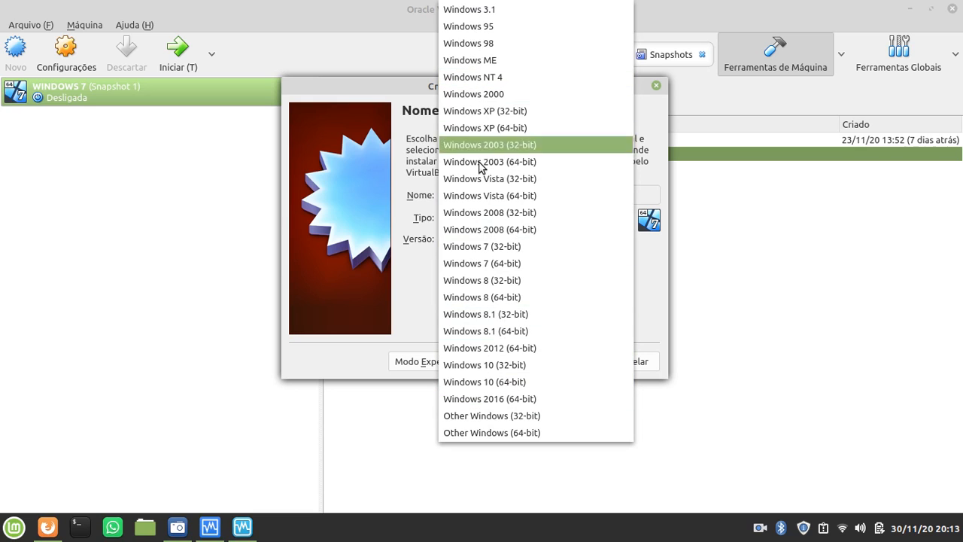
click(482, 399)
click(566, 366)
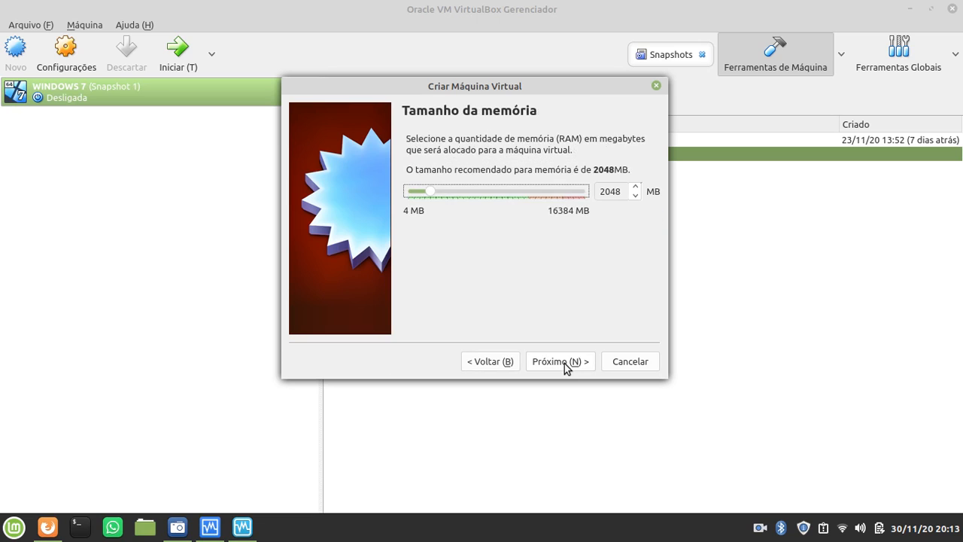
Step: Set the new machine's memory size to 4096 MB and continue to the hard disk options
double_click(608, 191)
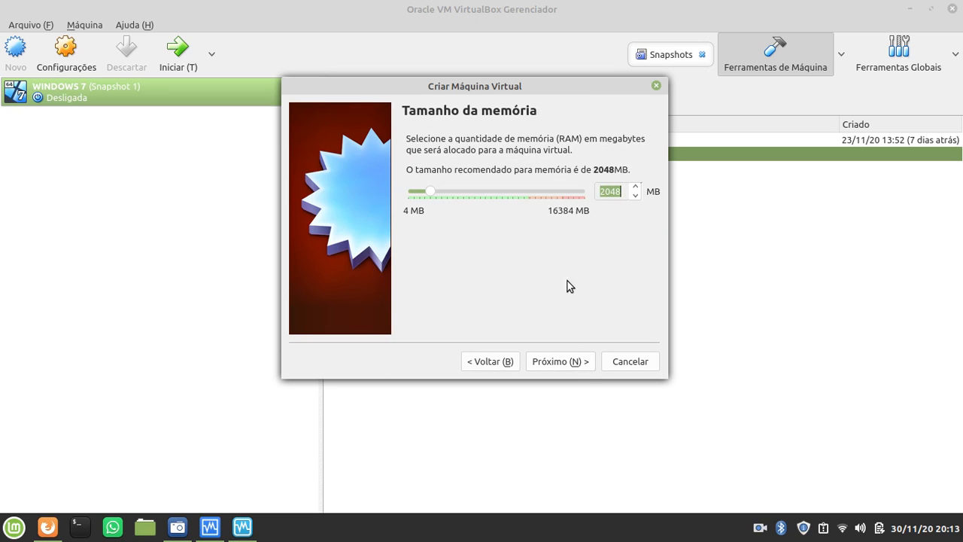
text(4096)
click(556, 363)
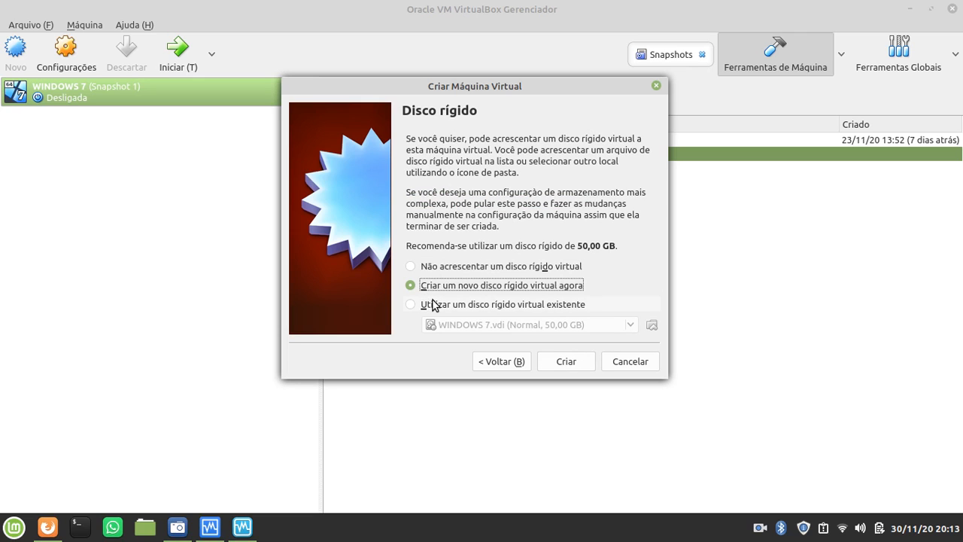
Step: Create a new dynamically allocated VDI hard disk of 100 GB for the WINDOWS SERVER 2019 machine
click(558, 362)
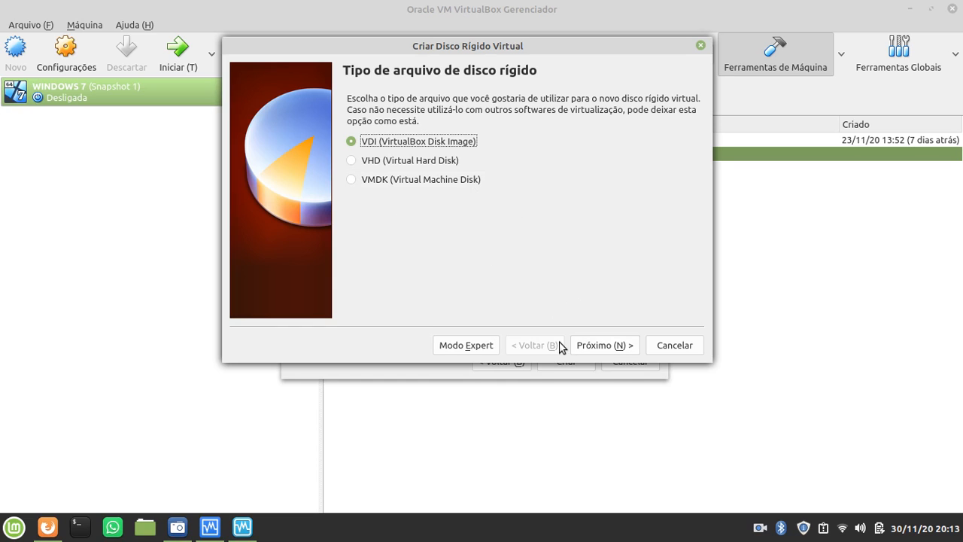
click(590, 348)
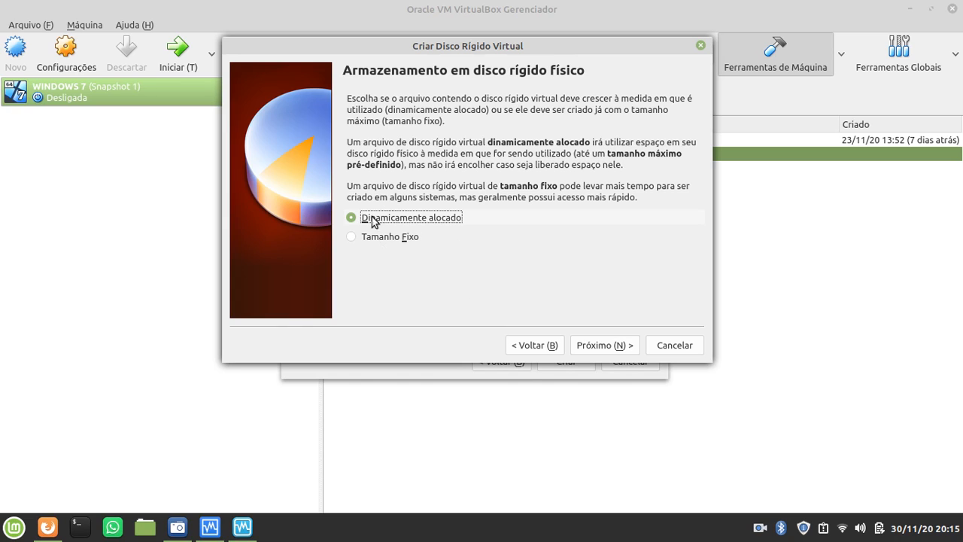
click(605, 345)
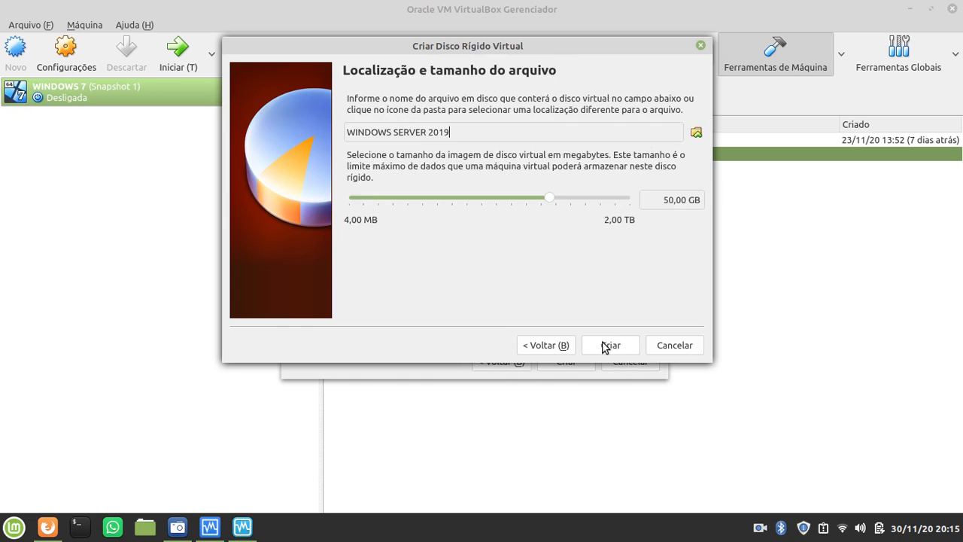
double_click(669, 200)
text(100)
click(606, 351)
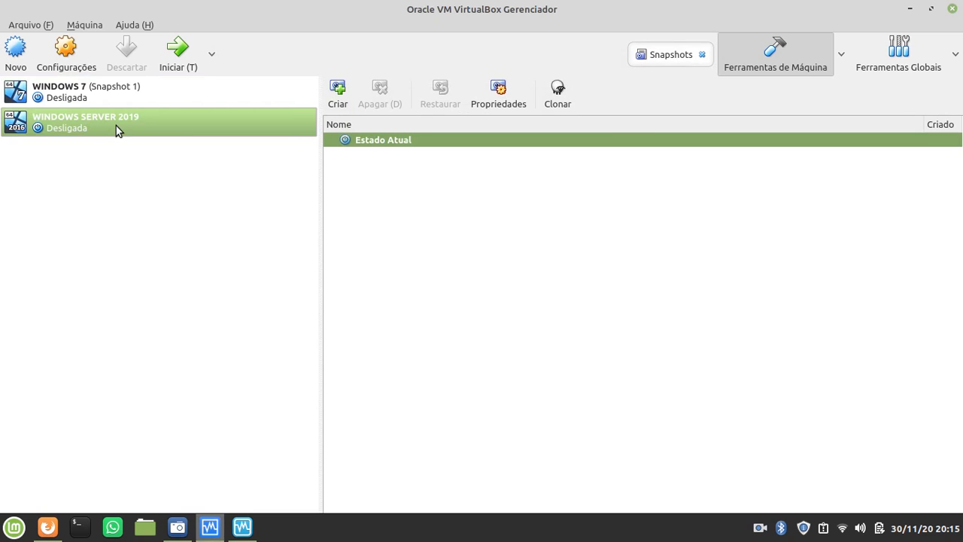
Step: Show the WINDOWS SERVER 2019 machine's folder in the file manager, check the properties of WINDOWS SERVER 2019.vdi, and close the folder
right_click(116, 126)
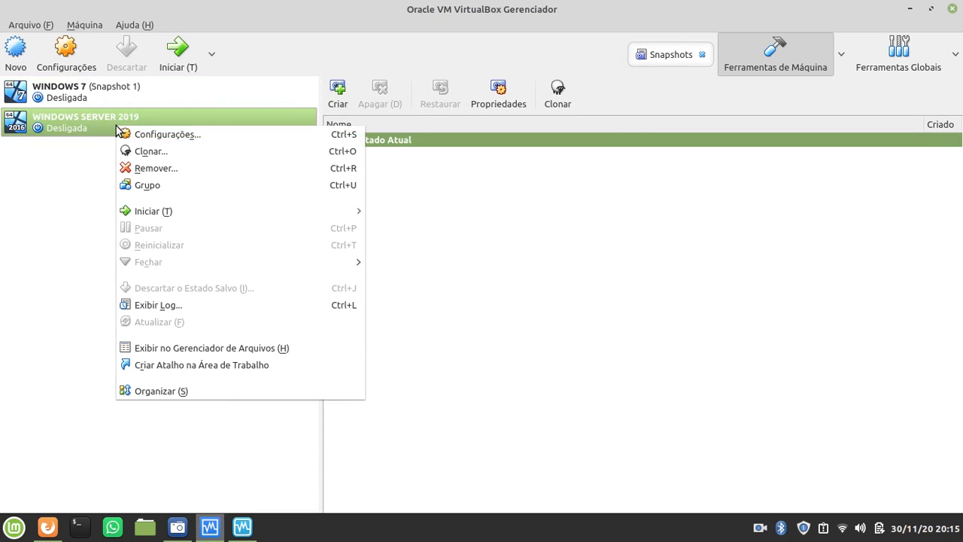
click(218, 348)
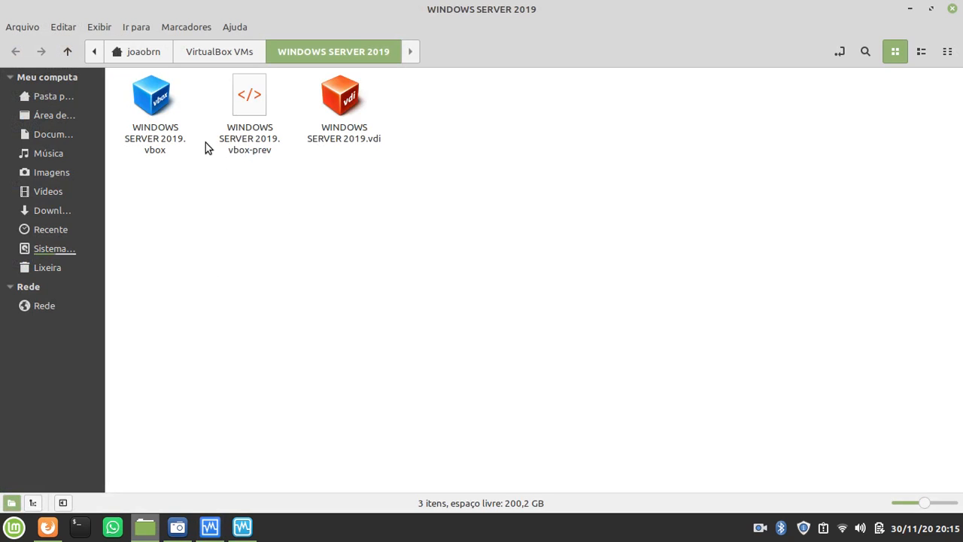
click(348, 112)
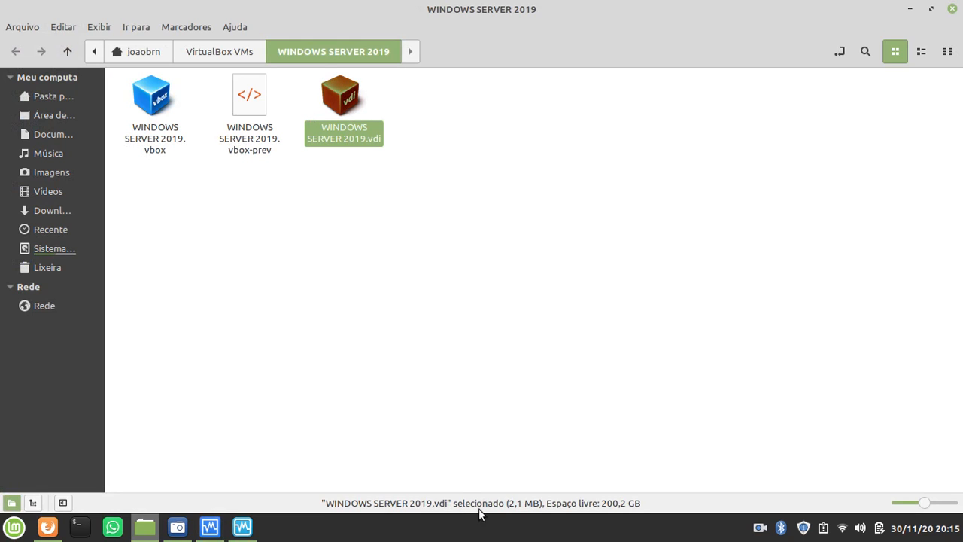
right_click(339, 99)
click(398, 311)
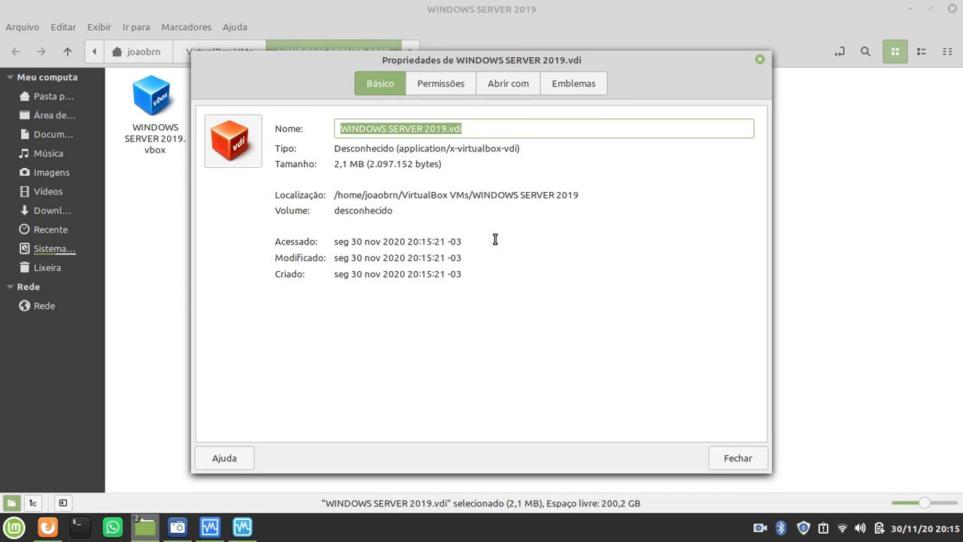
click(734, 458)
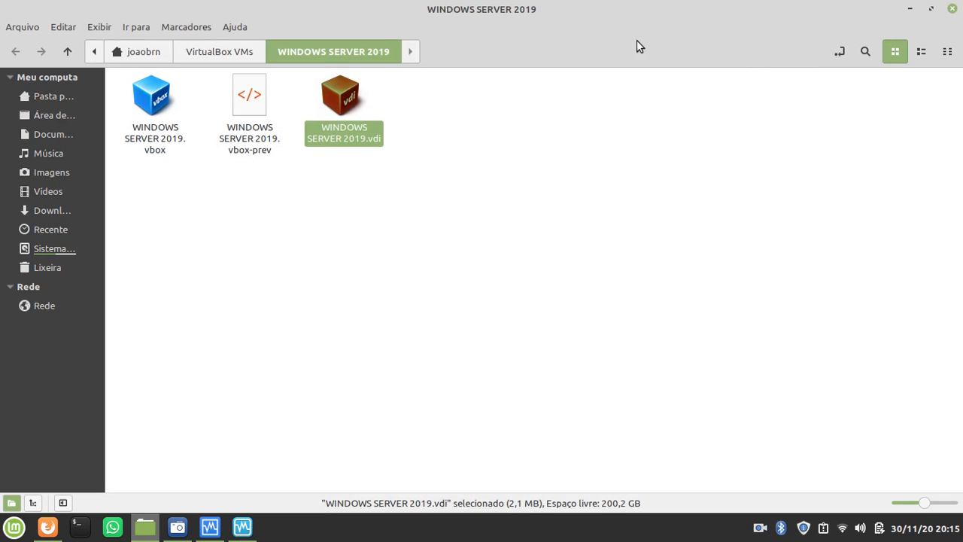
click(953, 8)
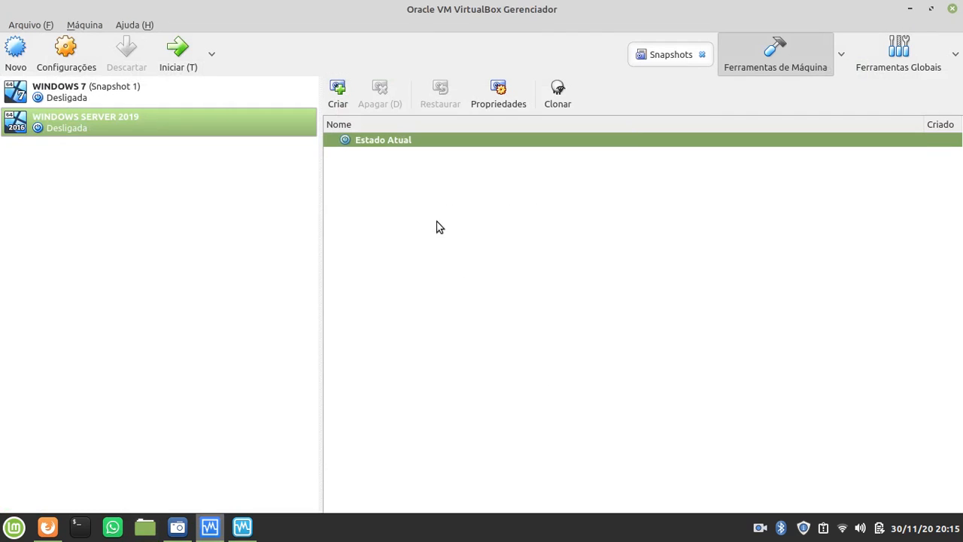
Step: Open the WINDOWS SERVER 2019 machine's settings and examine the shared clipboard and drag-and-drop options among the advanced general settings
right_click(81, 124)
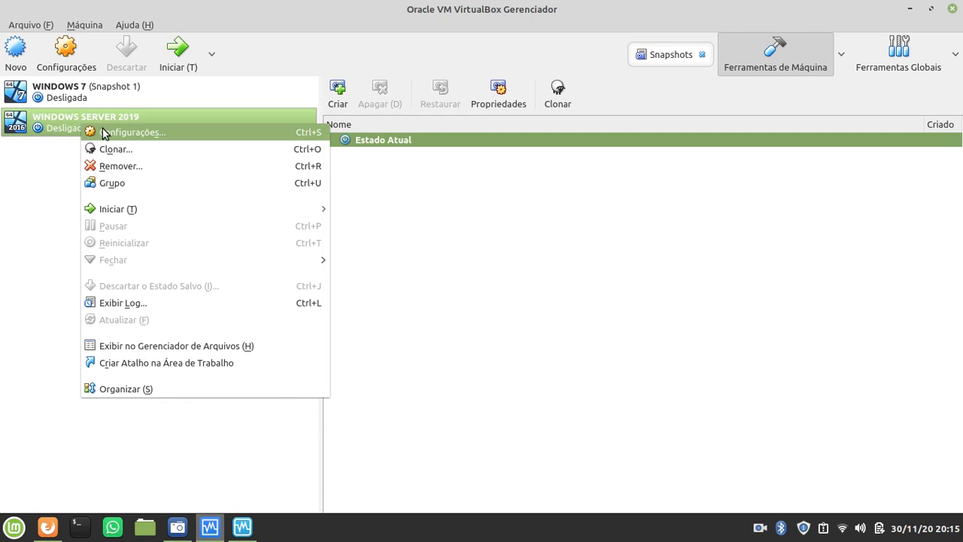
click(45, 172)
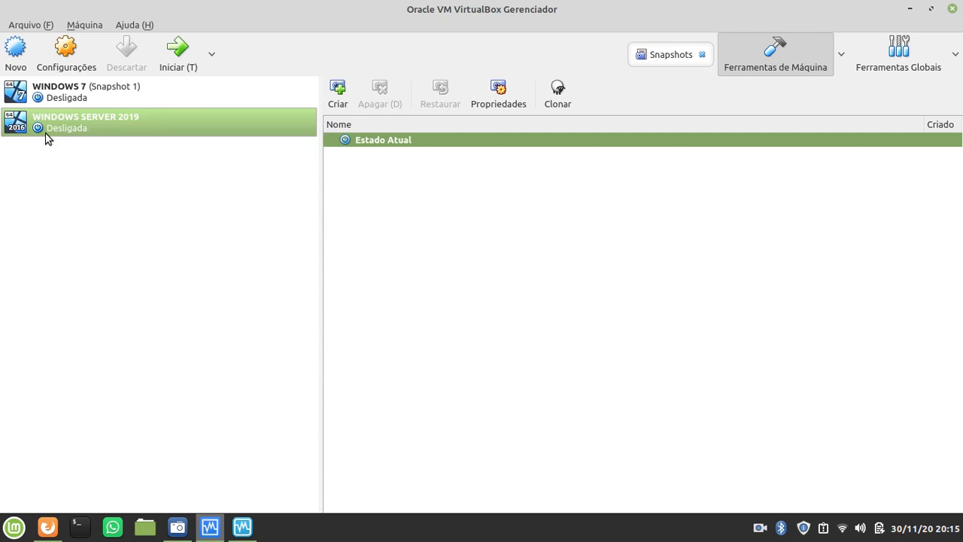
click(69, 54)
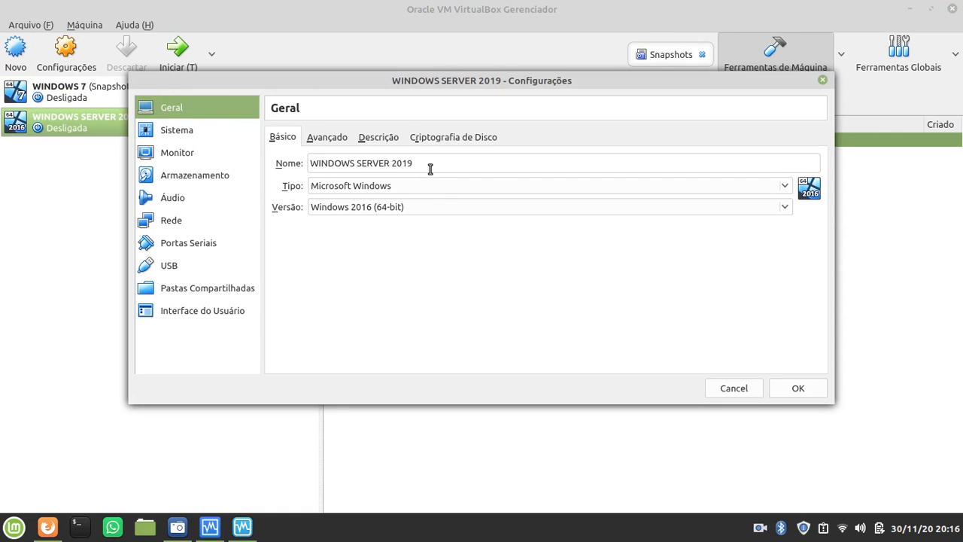
click(324, 138)
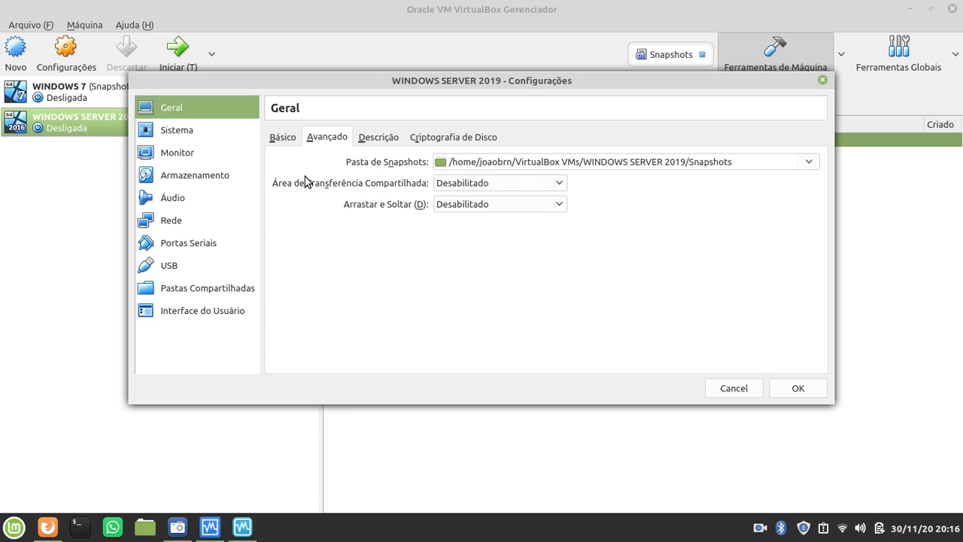
click(465, 190)
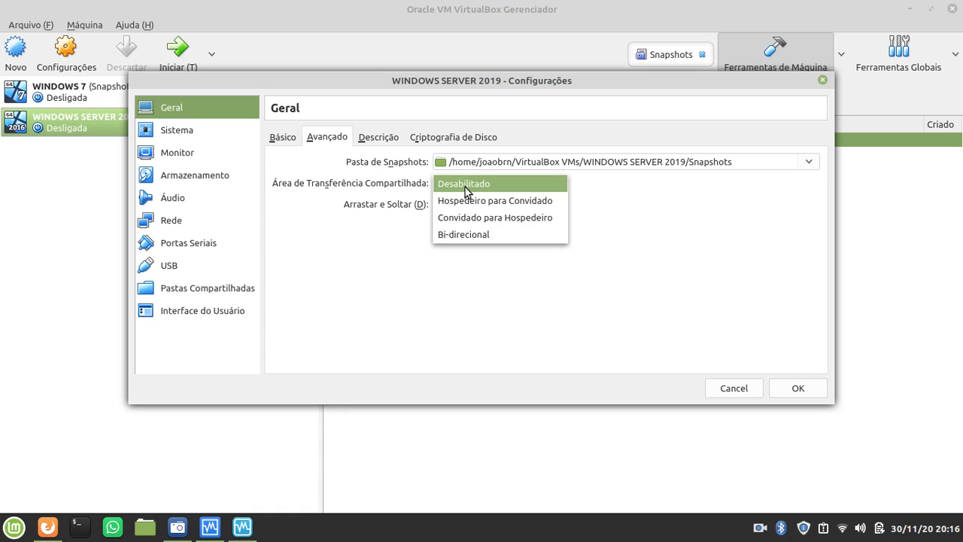
click(465, 186)
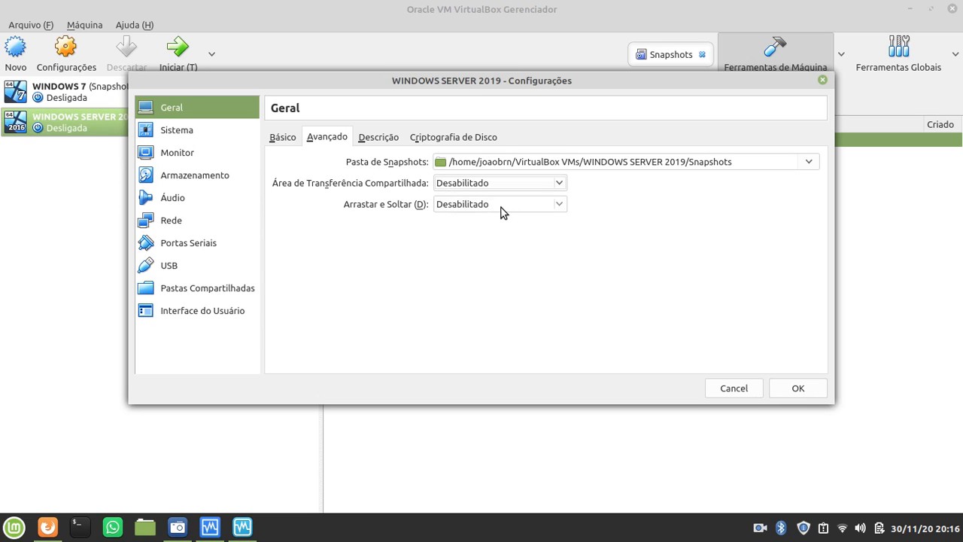
click(501, 206)
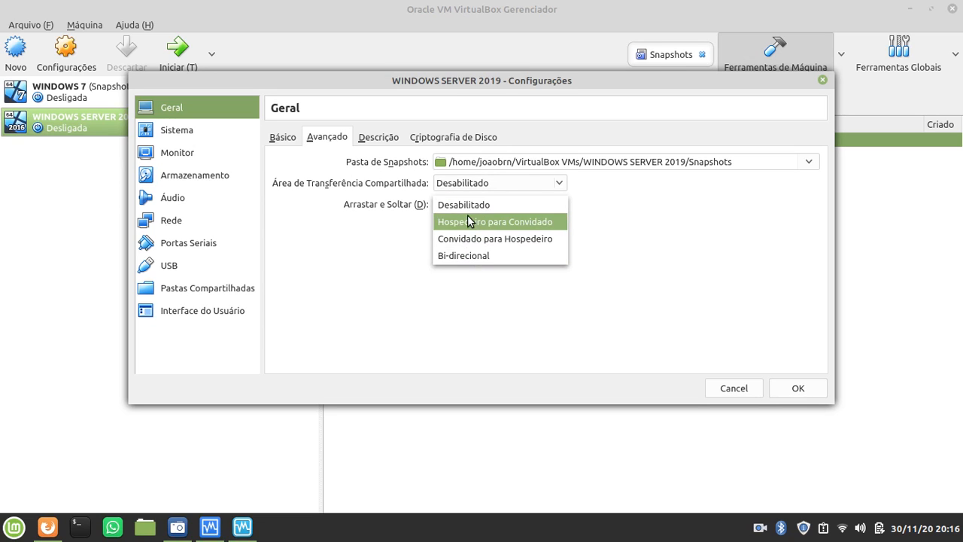
click(455, 174)
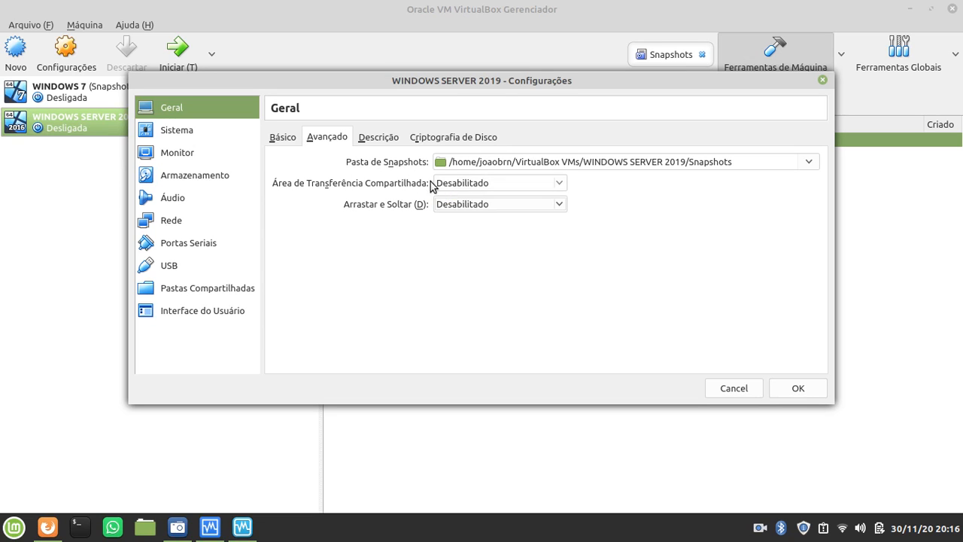
click(456, 185)
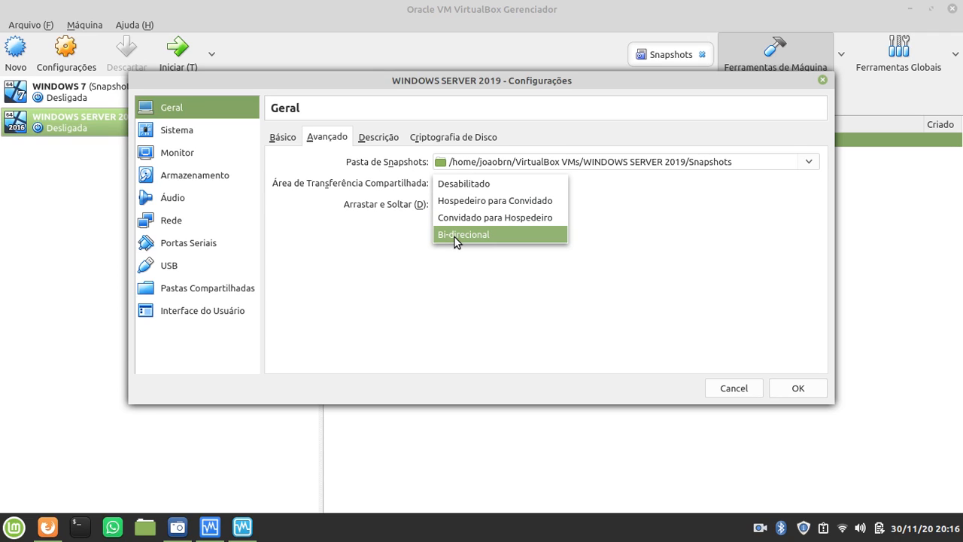
click(382, 252)
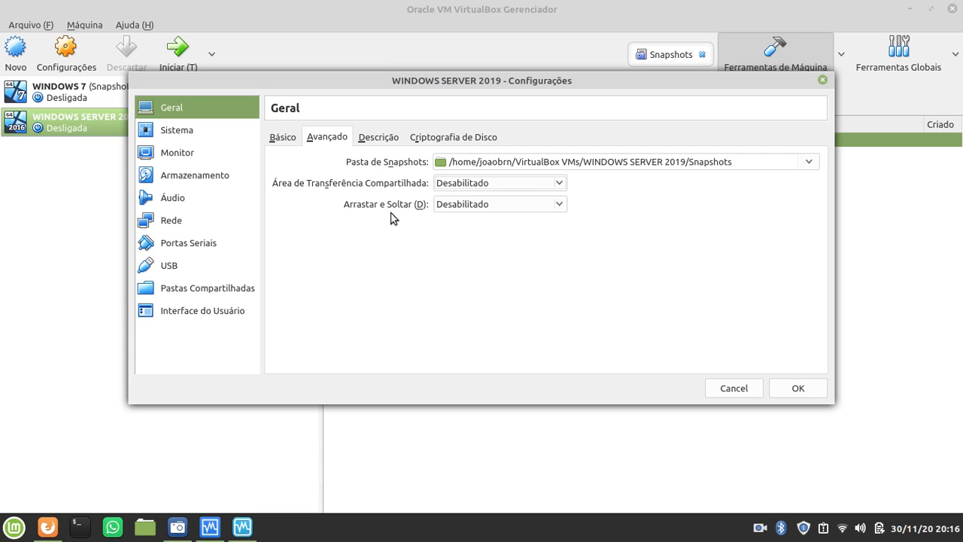
click(443, 206)
click(443, 207)
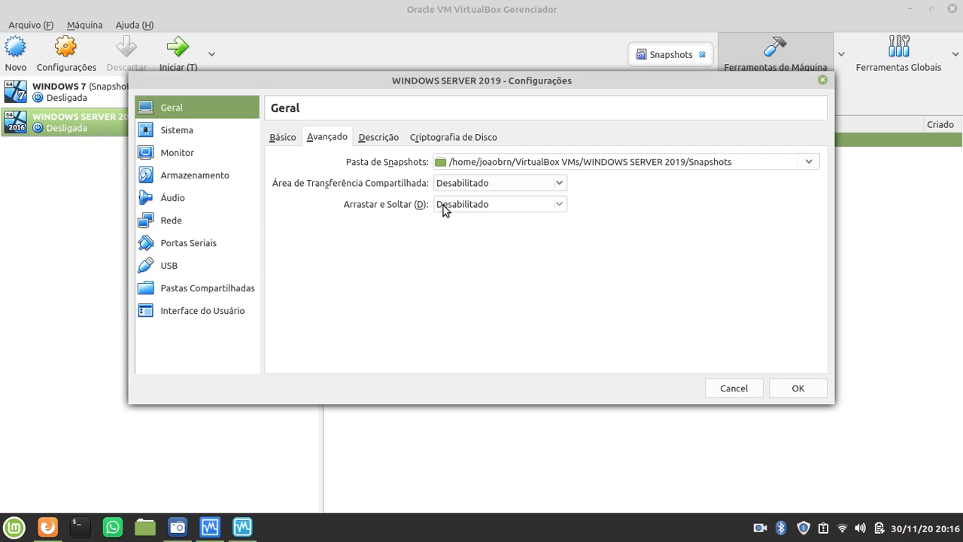
Step: Look at the machine's description field and temporarily enable disk encryption to view the available encryption algorithms
click(369, 136)
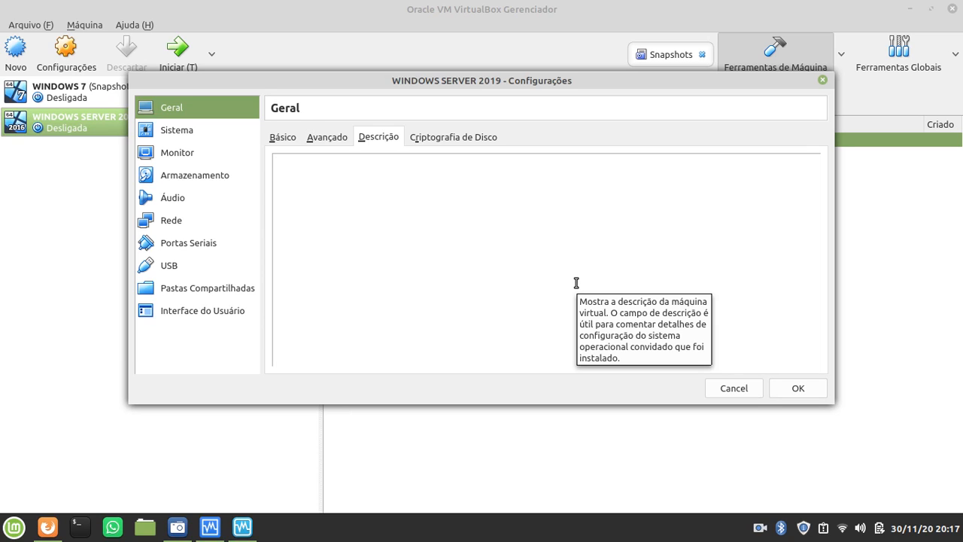
click(458, 137)
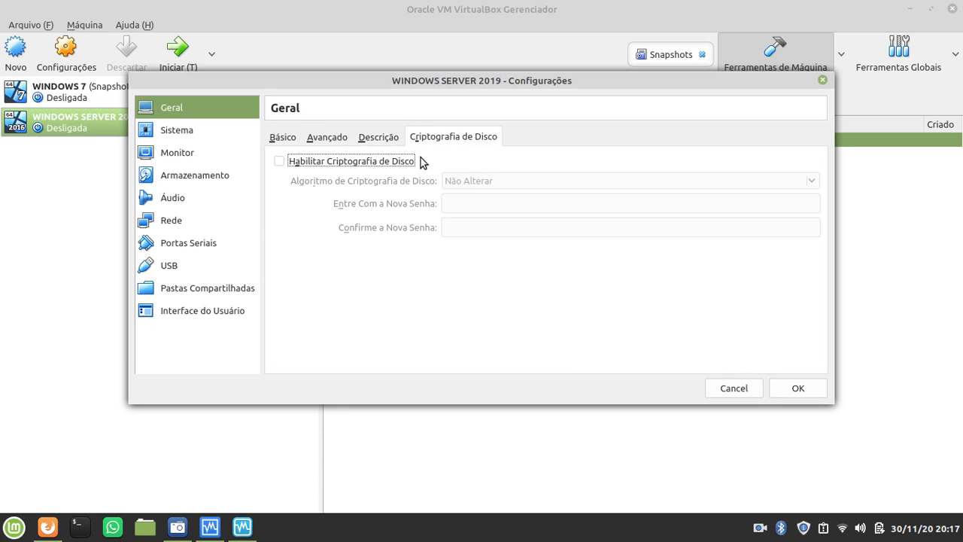
click(298, 166)
click(475, 187)
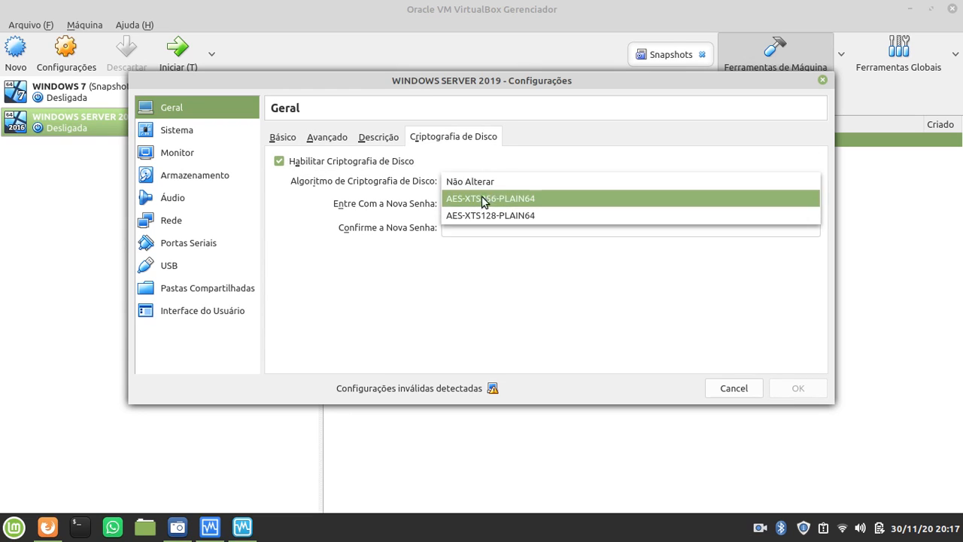
click(510, 164)
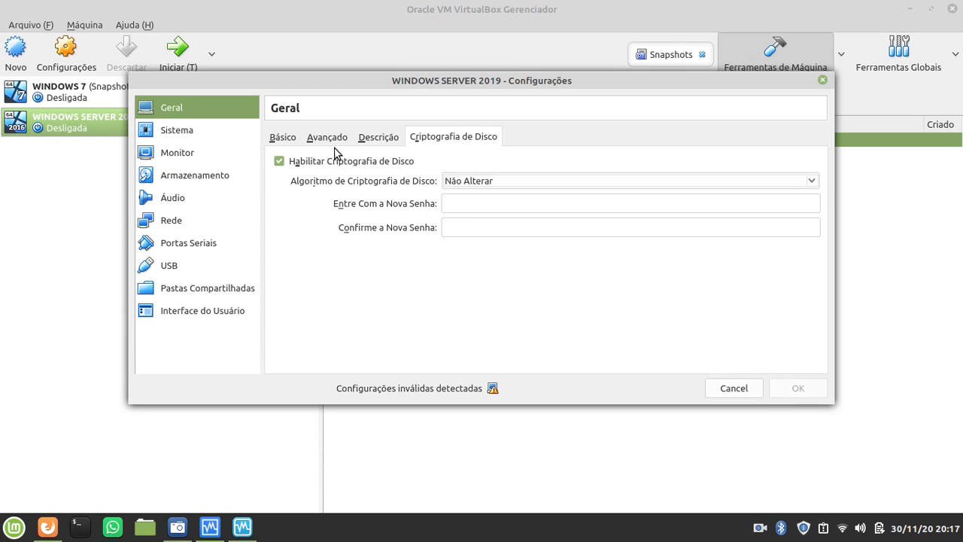
click(279, 161)
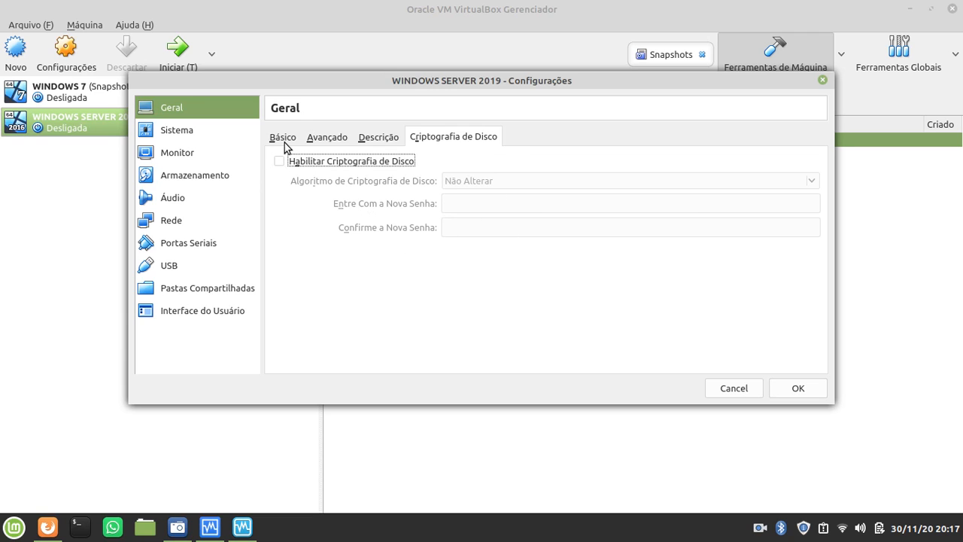
Step: Examine the system's motherboard settings, including the chipset and pointing device choices
click(177, 130)
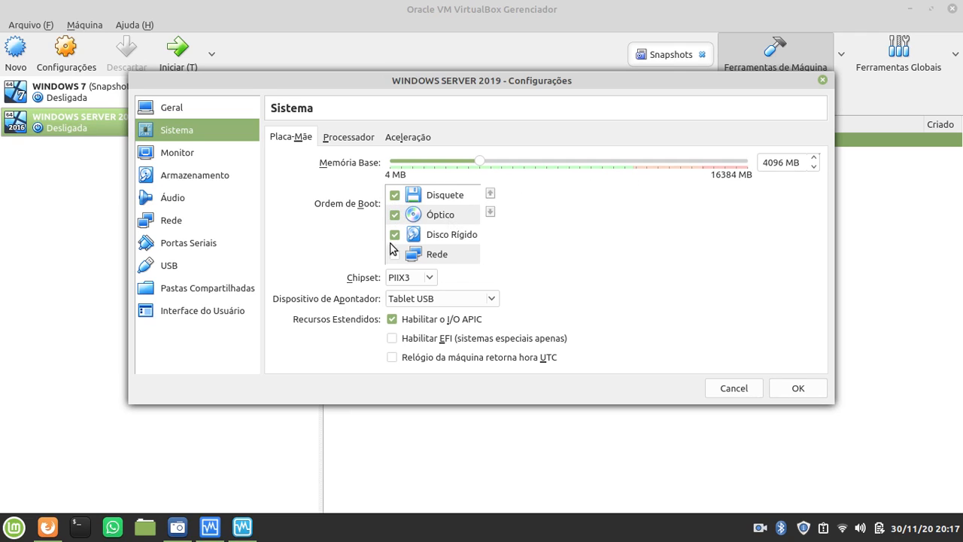
click(411, 280)
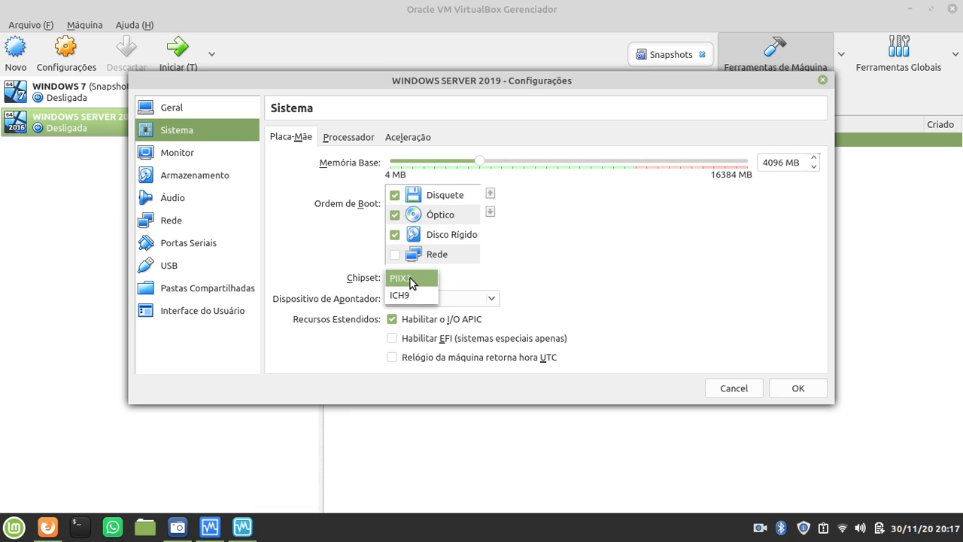
click(476, 277)
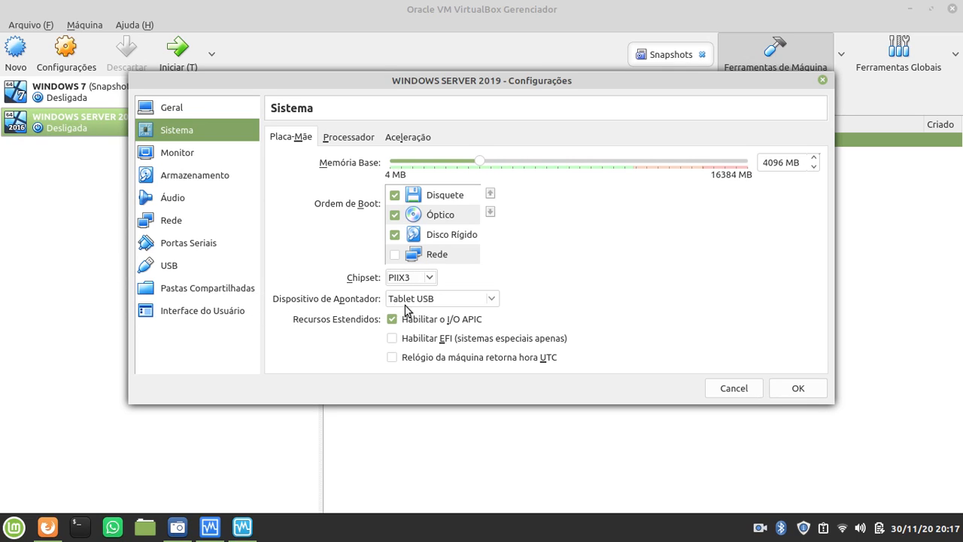
click(452, 304)
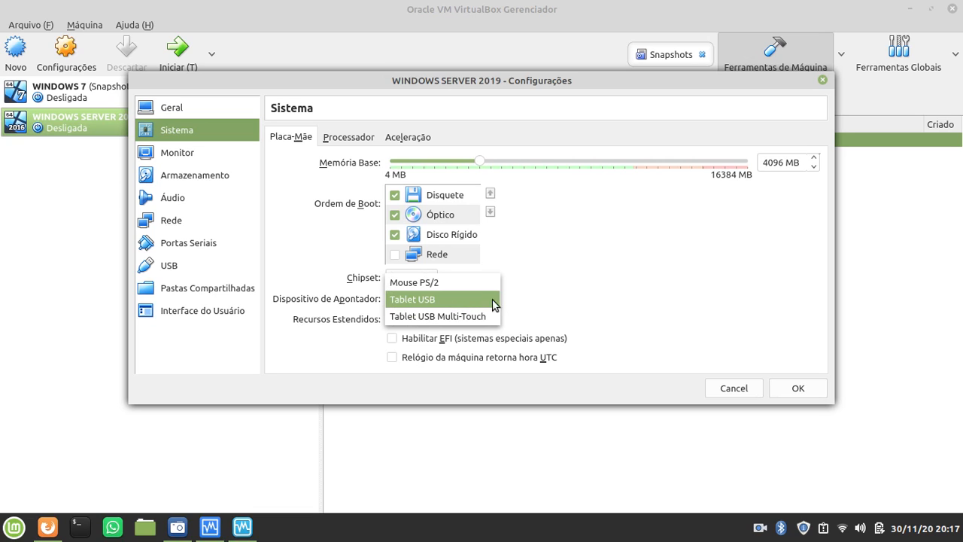
click(567, 304)
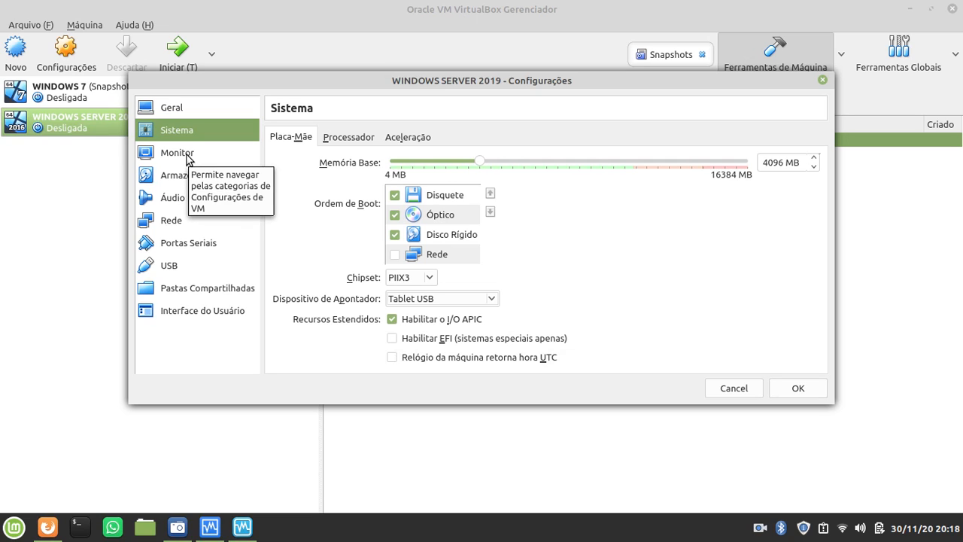
Step: Set the machine to 2 processors with an execution cap of 61%
click(340, 137)
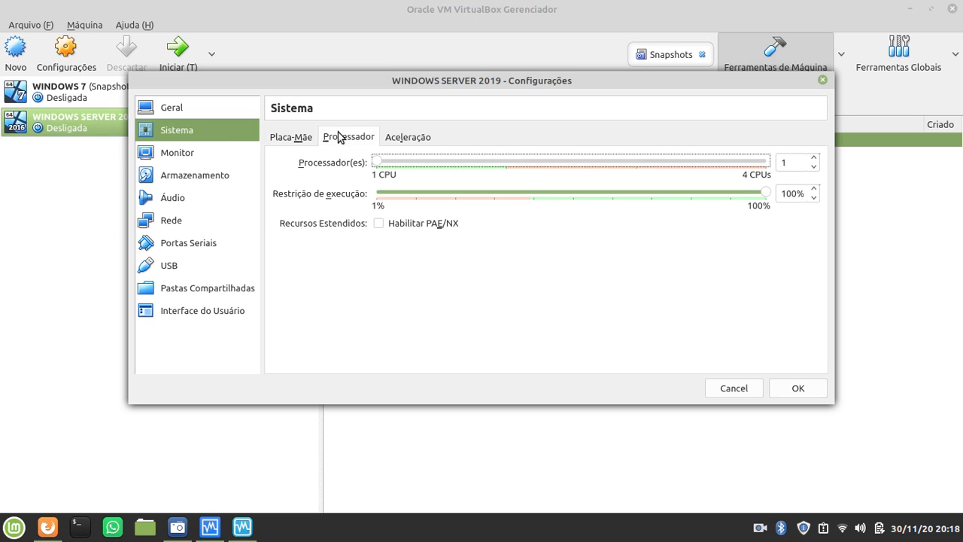
drag(374, 157, 477, 150)
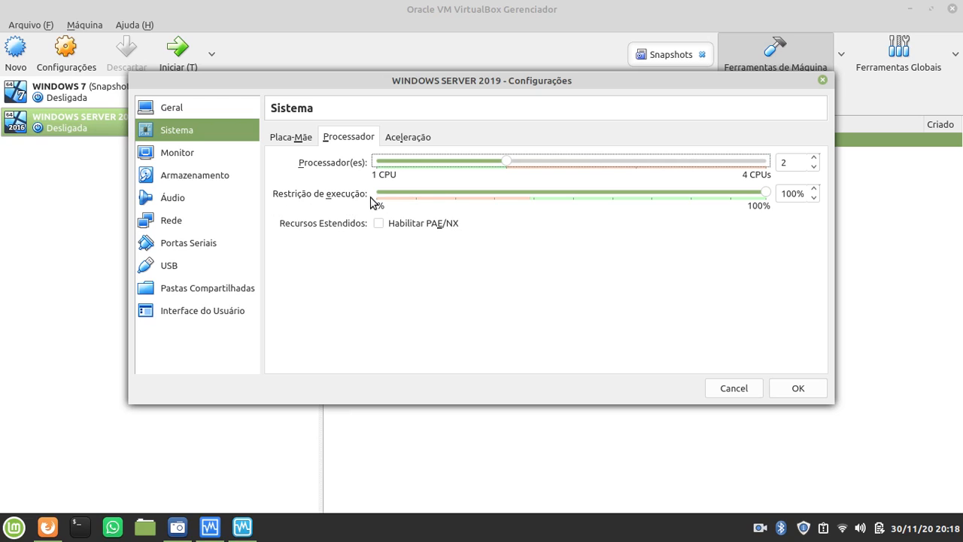
drag(767, 193, 614, 203)
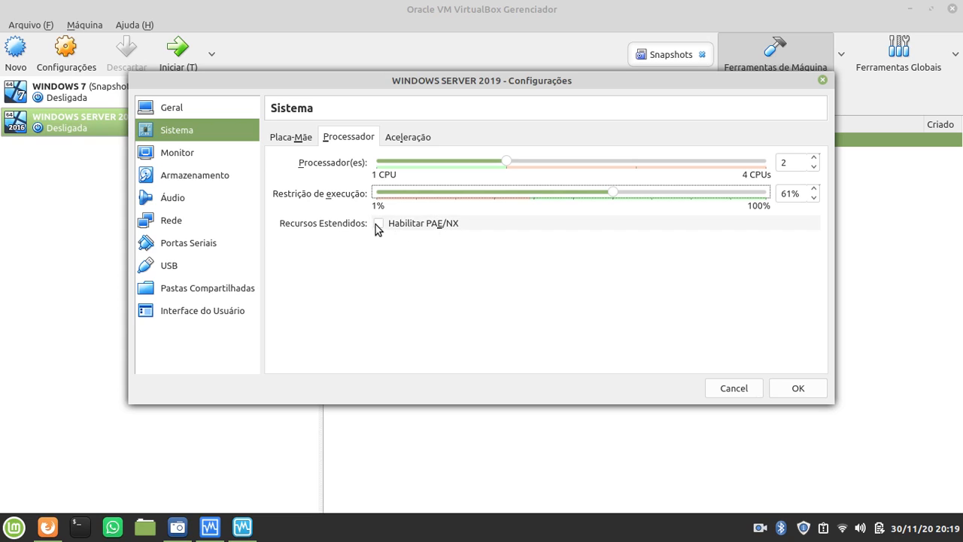
Step: Examine the system's acceleration settings and the available paravirtualization interfaces
click(408, 138)
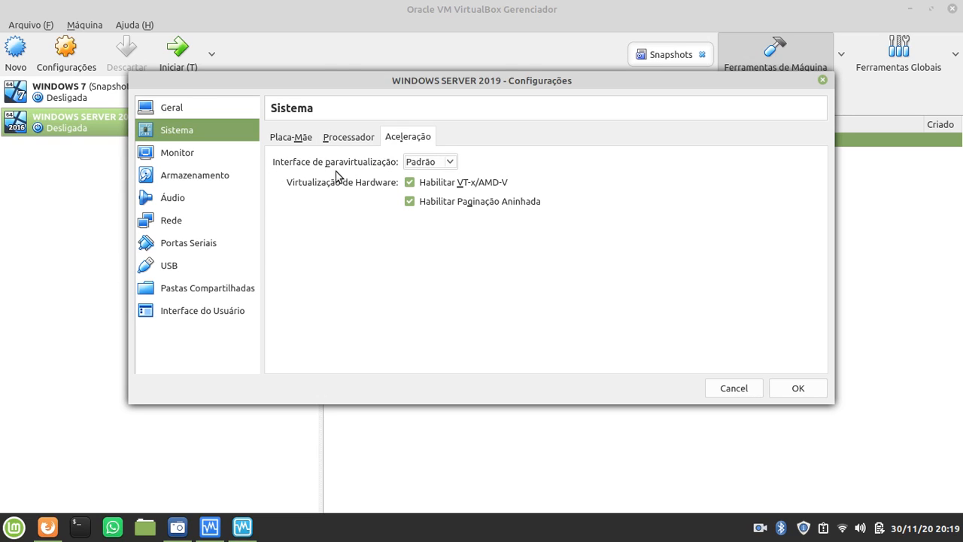
click(426, 162)
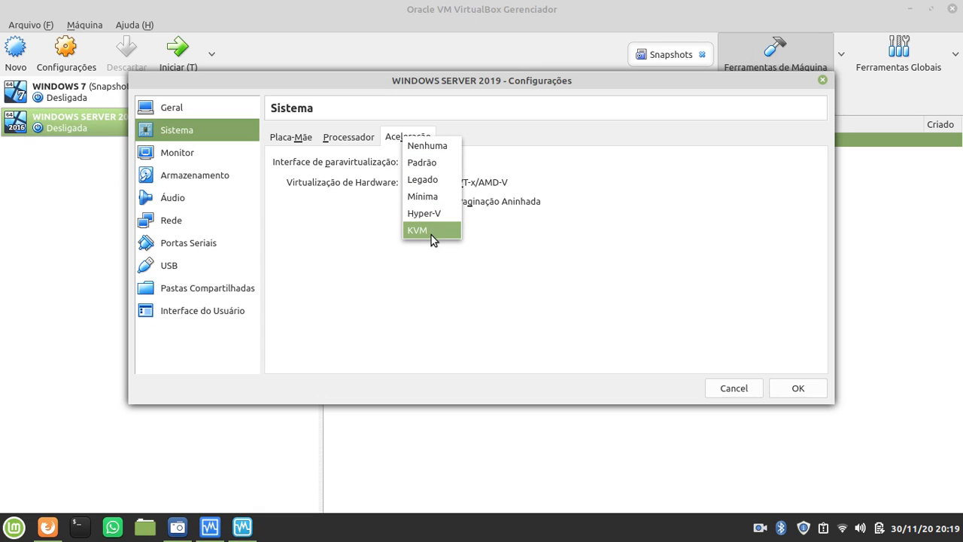
click(496, 160)
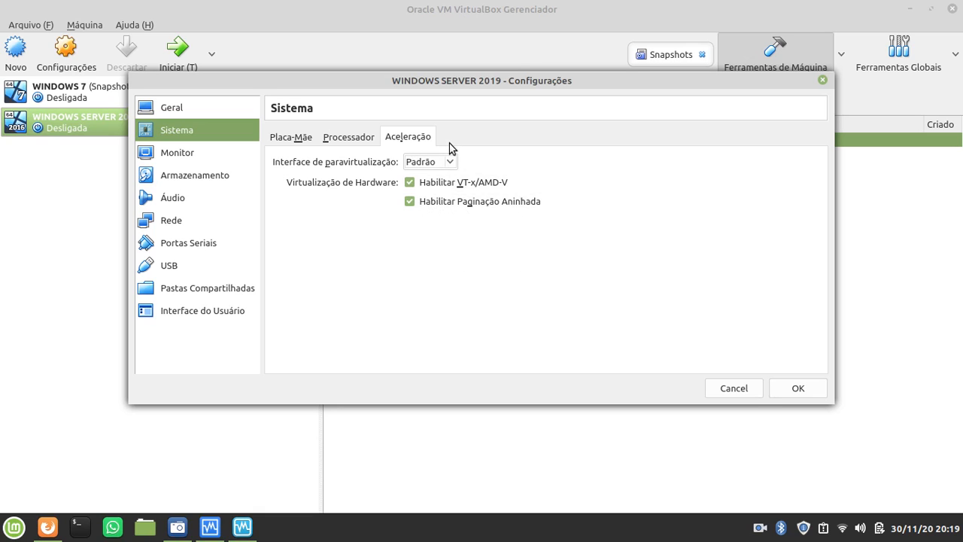
Step: Review the machine's monitor settings for the screen, the remote display and video capture
click(183, 156)
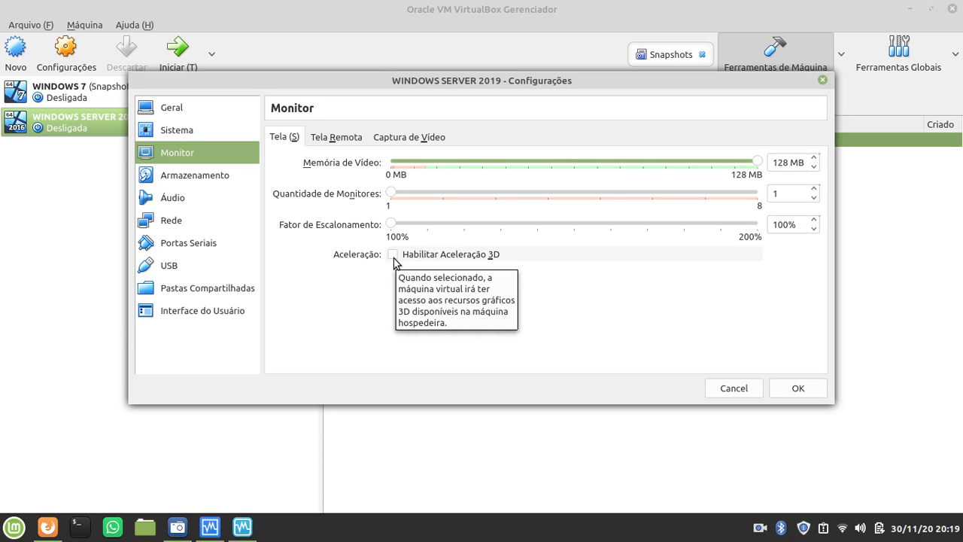
click(334, 140)
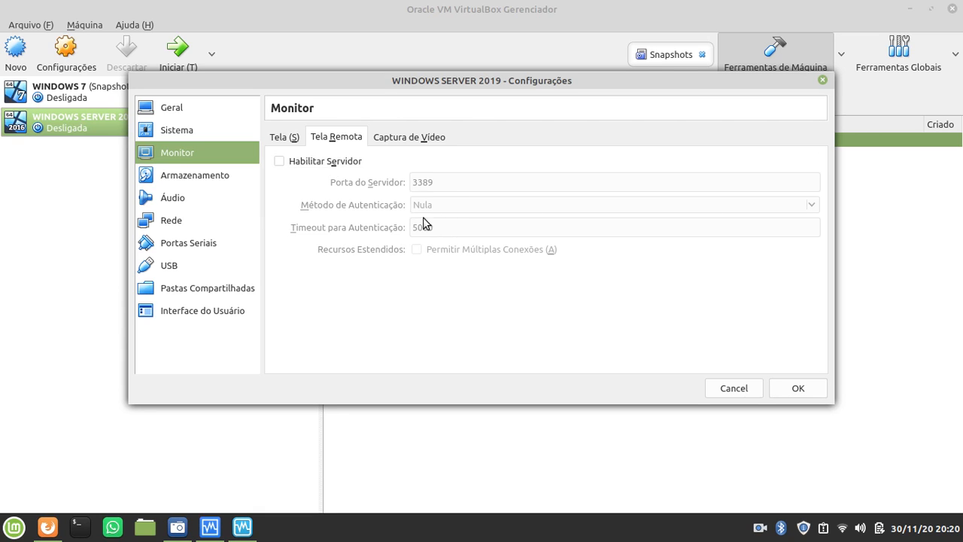
click(404, 141)
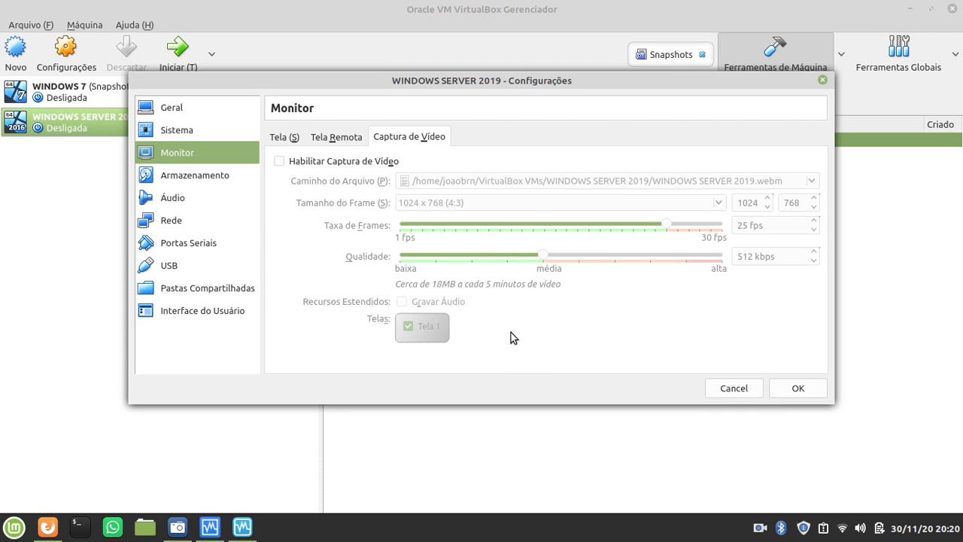
Step: Review the storage settings of the virtual disk, the empty optical drive and the SATA controller
click(180, 176)
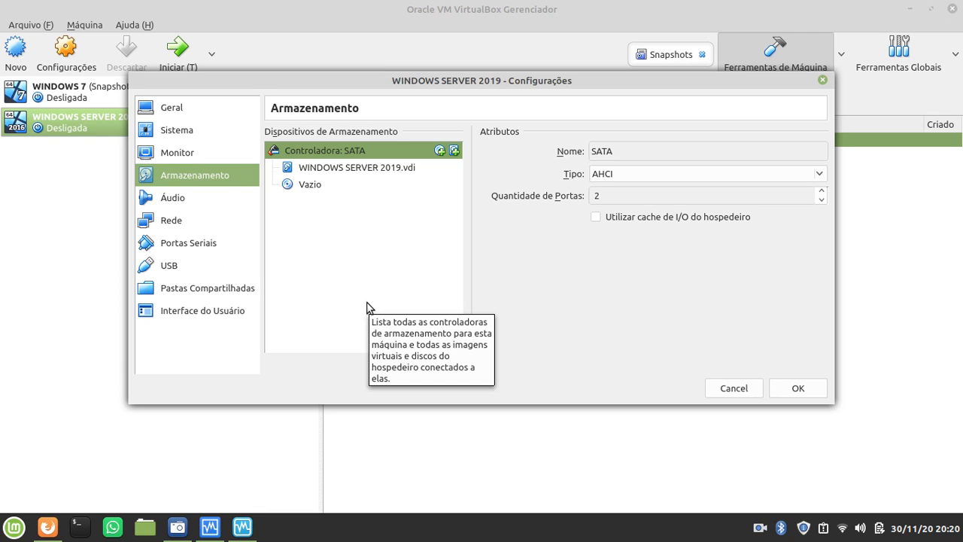
click(361, 170)
click(297, 185)
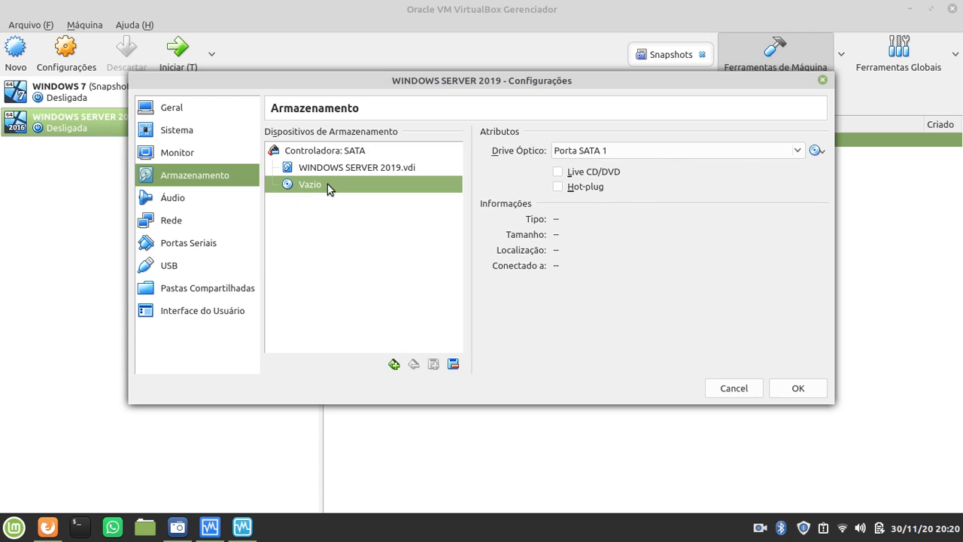
click(292, 153)
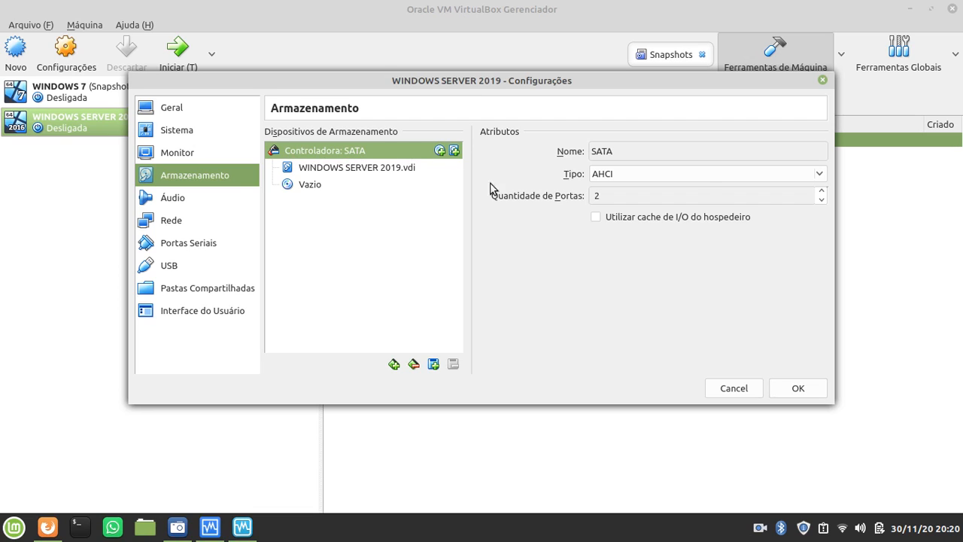
Step: Review the machine's audio settings and show the network settings of Adaptador 1
click(183, 201)
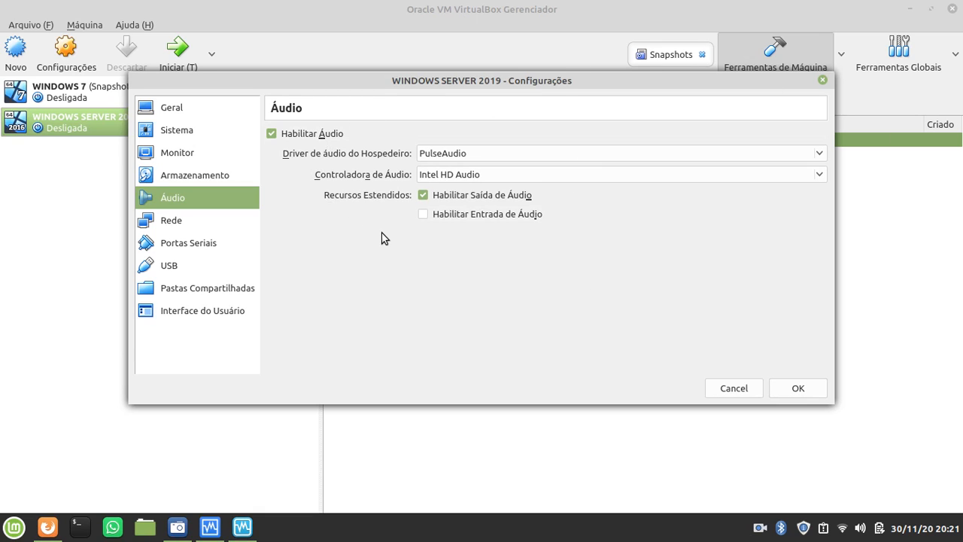
click(159, 223)
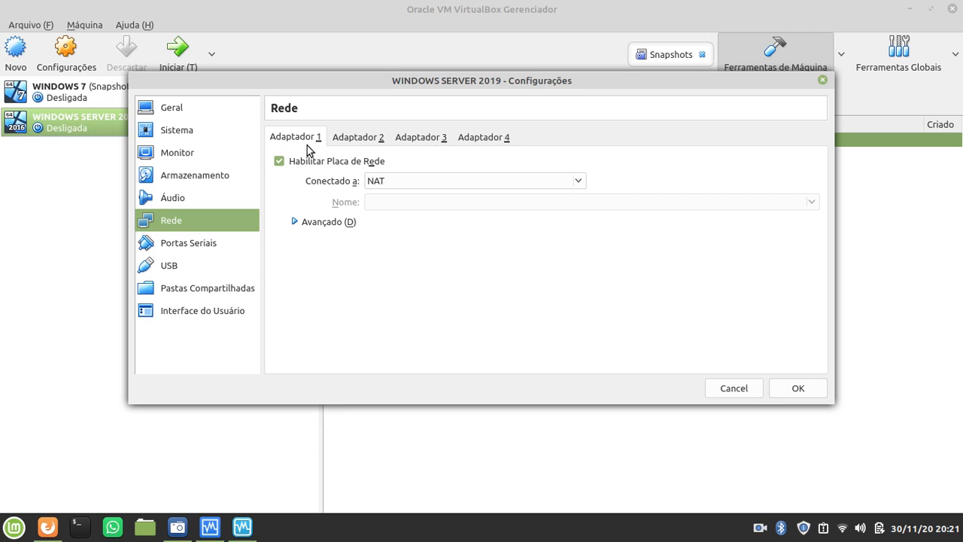
Step: Review the network pages of Adaptador 1 to 4 and the attachment types available for Adaptador 1
click(358, 139)
click(401, 142)
click(467, 143)
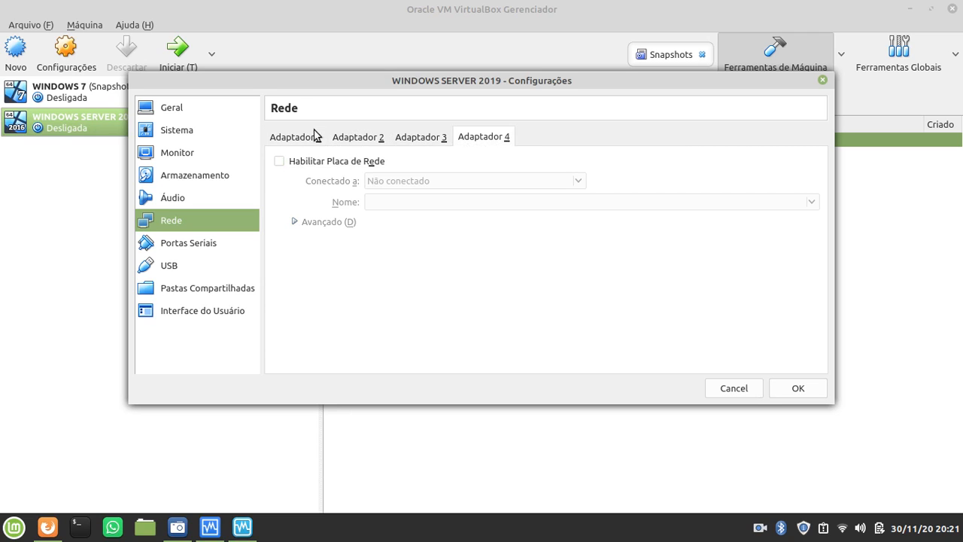
click(291, 138)
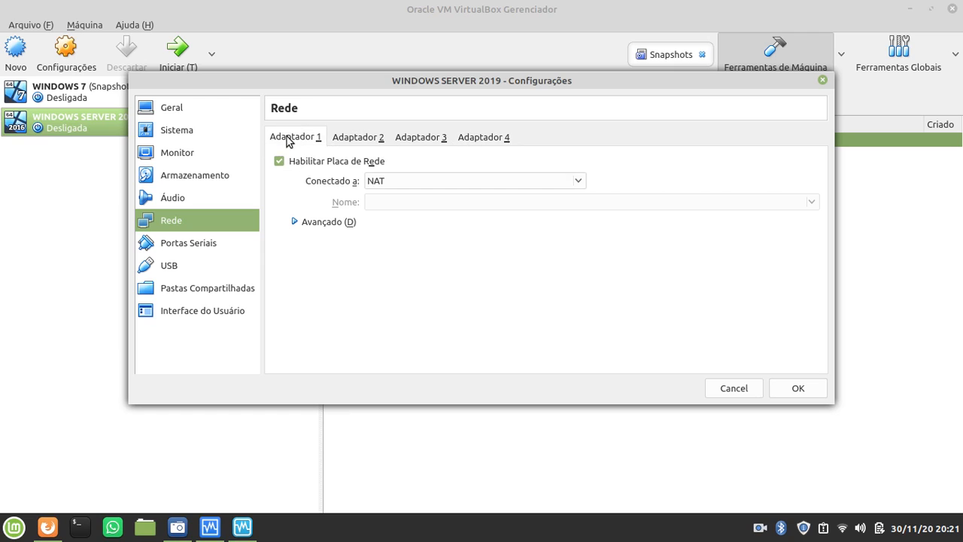
click(398, 182)
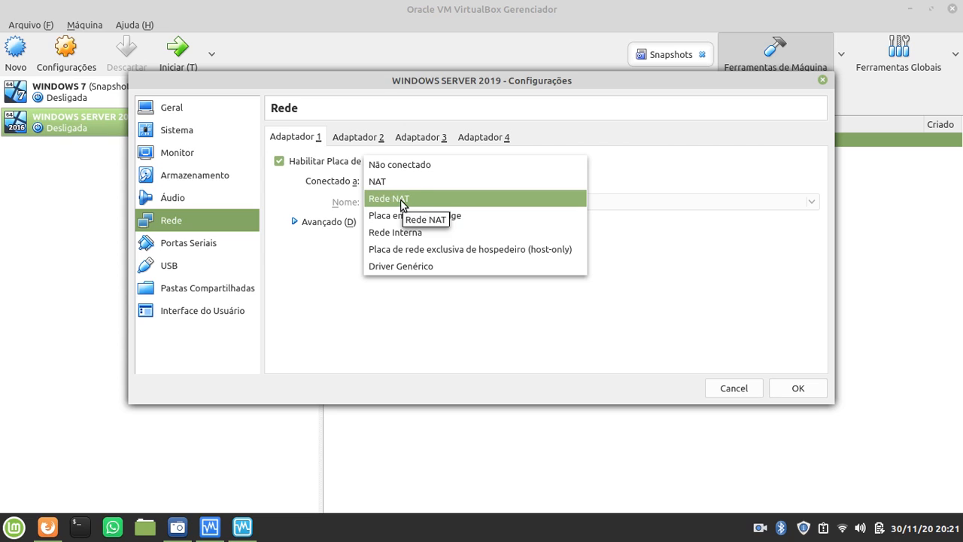
click(33, 19)
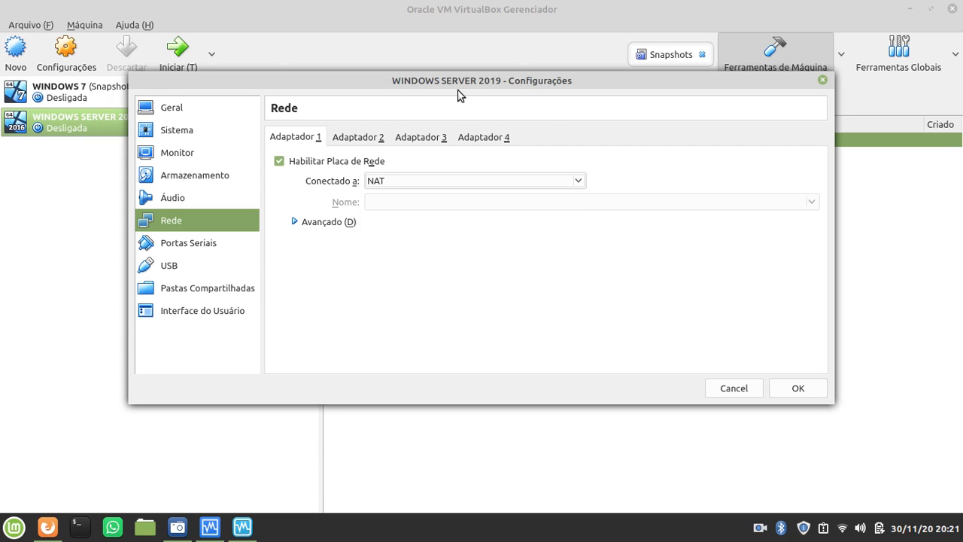
Step: Leave the machine settings without saving and look at the host network manager
click(740, 391)
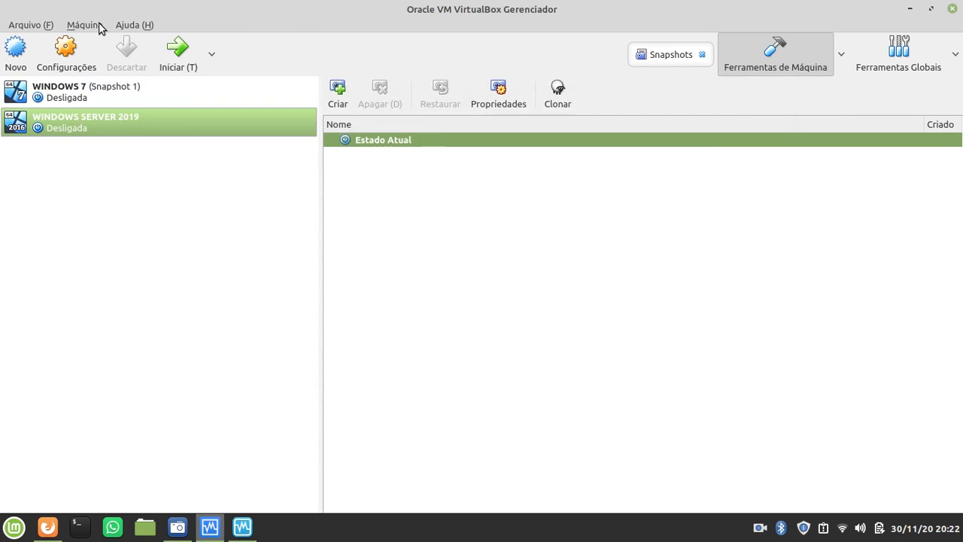
click(27, 24)
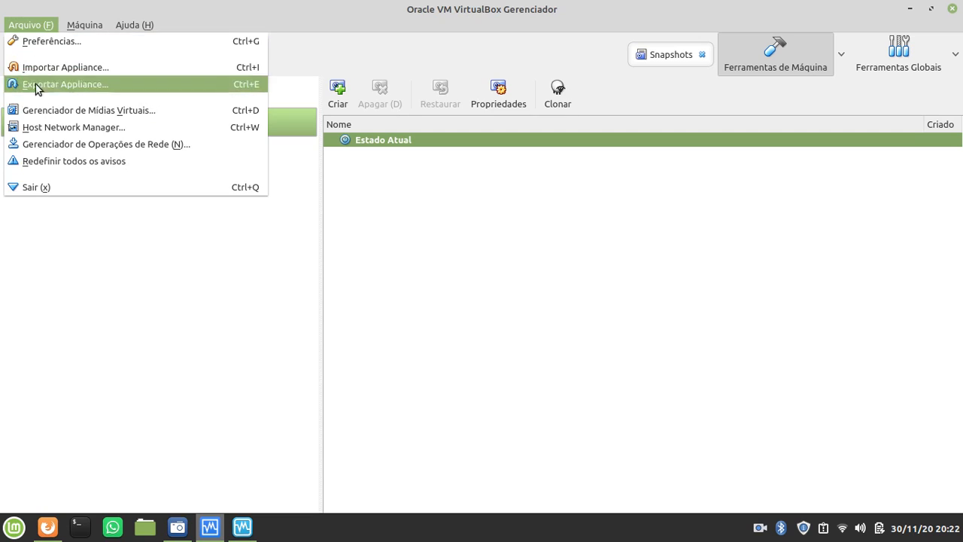
click(107, 133)
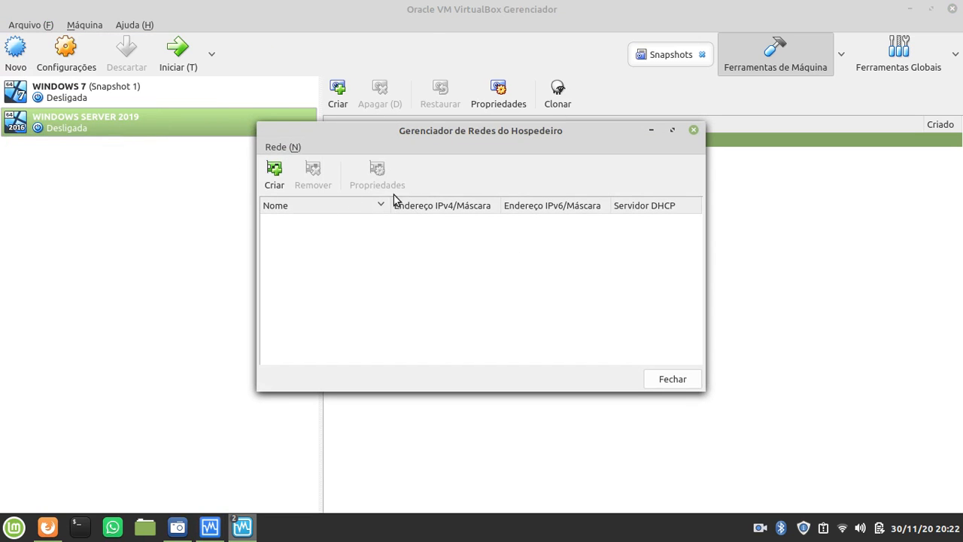
click(693, 131)
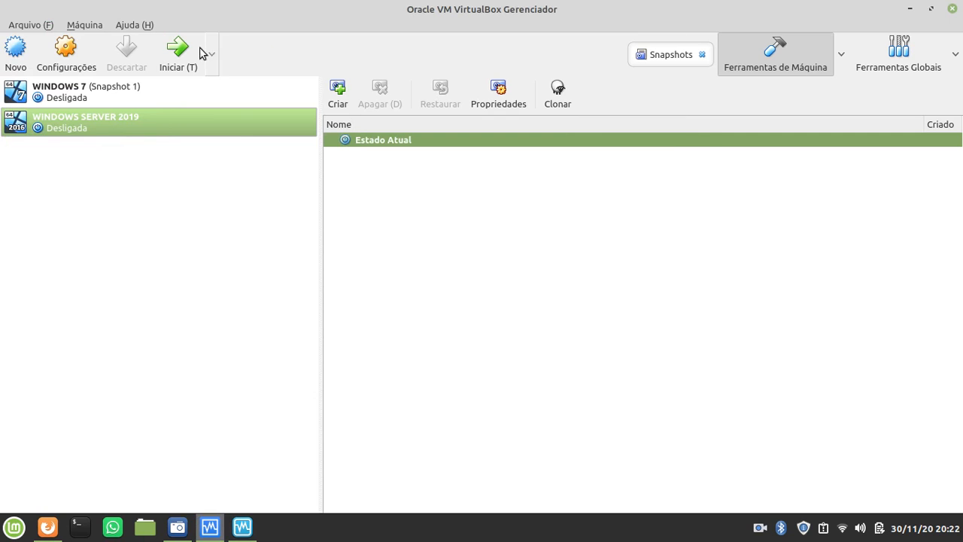
Step: Reopen the WINDOWS SERVER 2019 settings at the network section
right_click(74, 121)
click(92, 131)
click(171, 218)
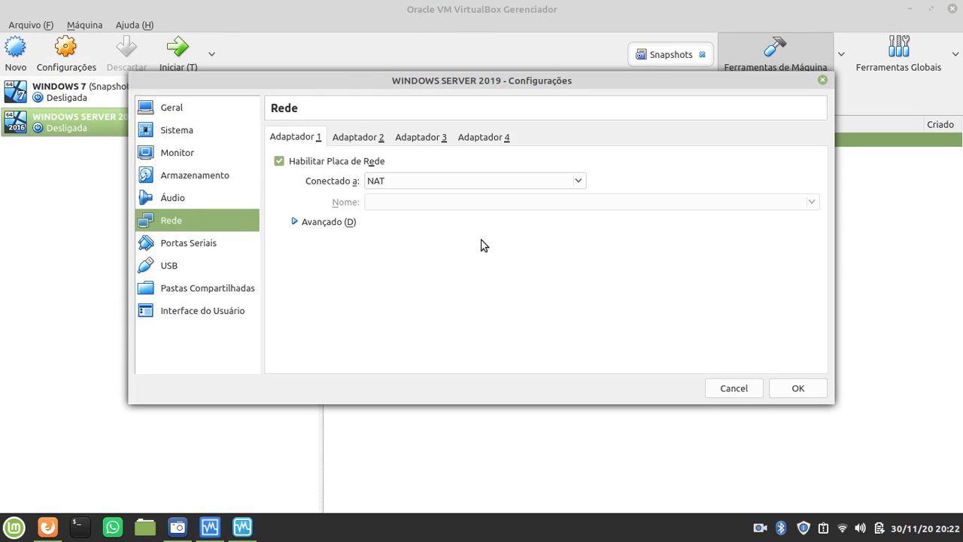
Step: Attach Adaptador 1 to Placa em modo Bridge and review the host interfaces it can use
click(405, 183)
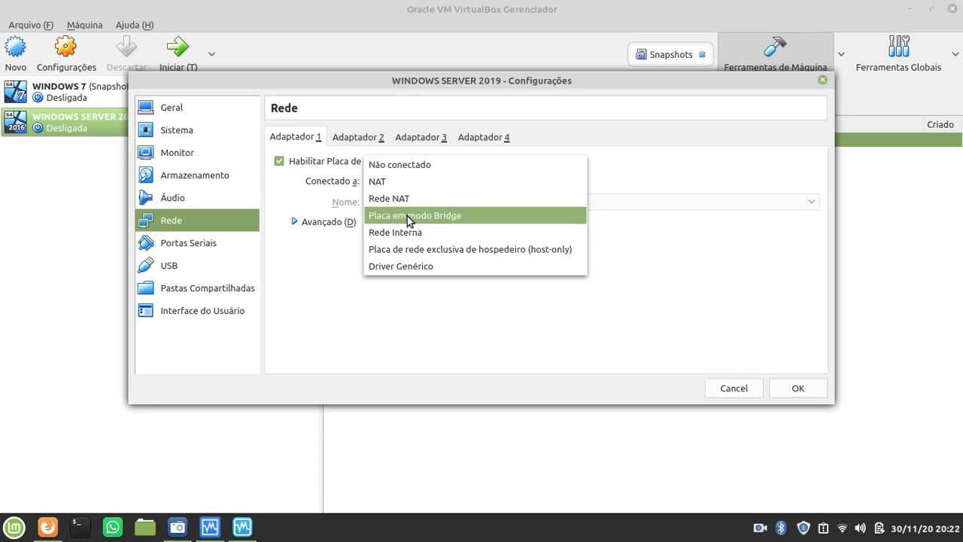
click(407, 216)
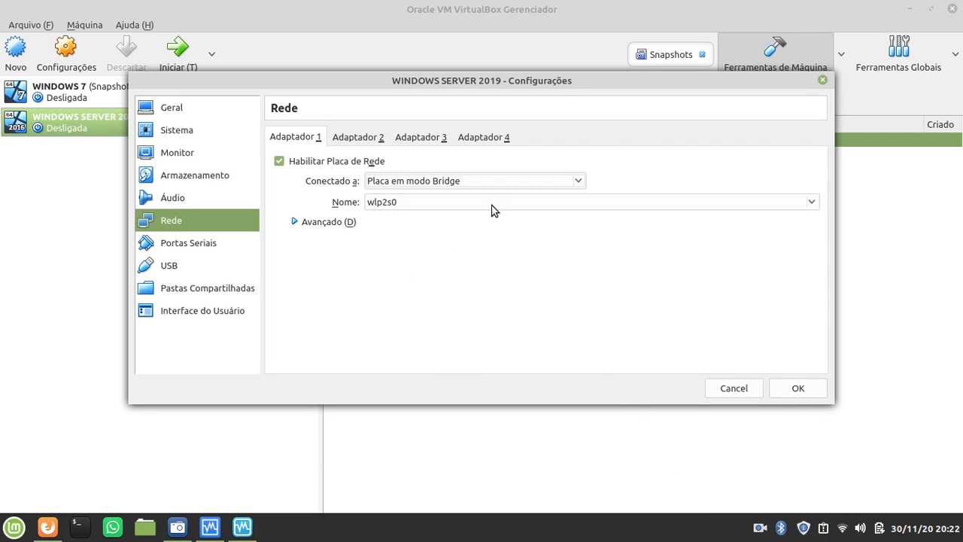
click(390, 205)
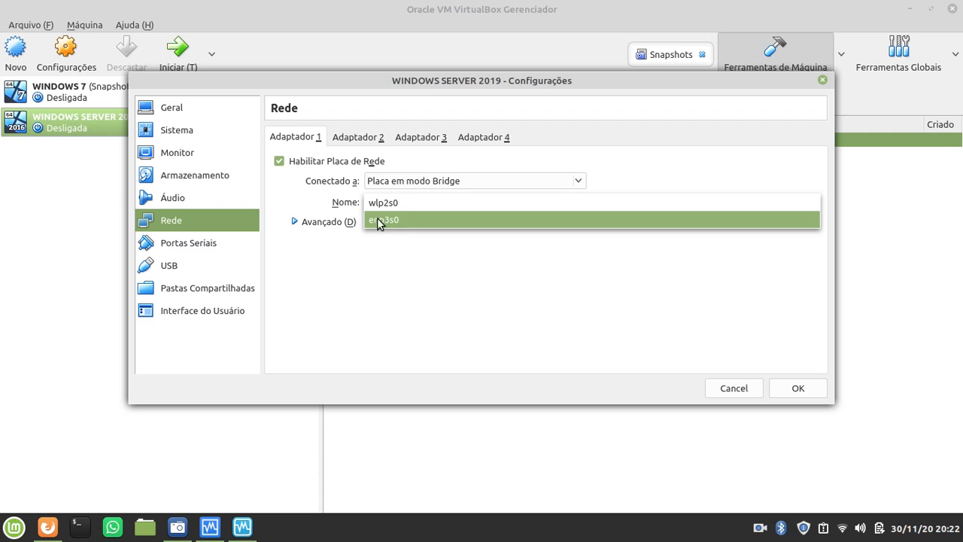
click(375, 236)
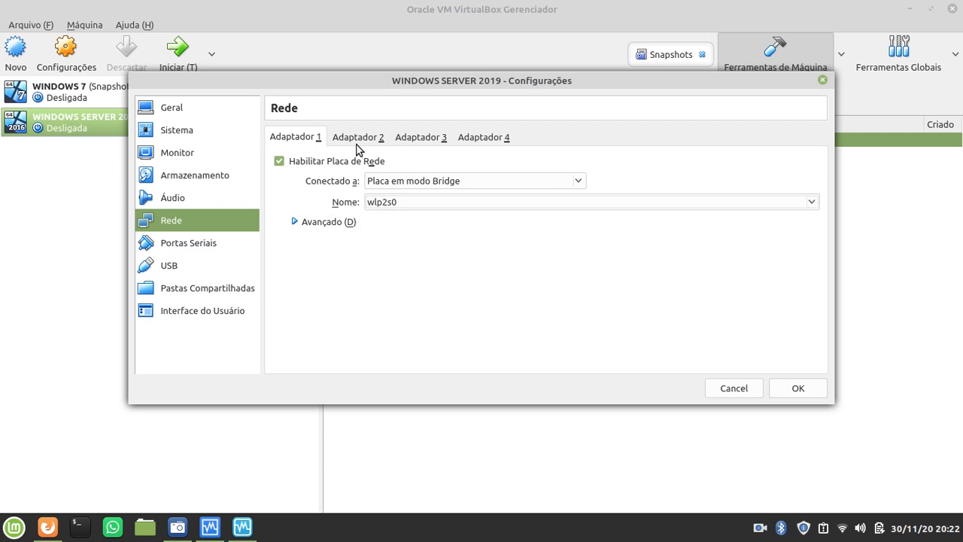
Step: Attach Adaptador 1 to Rede Interna and highlight the internal network's name
click(377, 179)
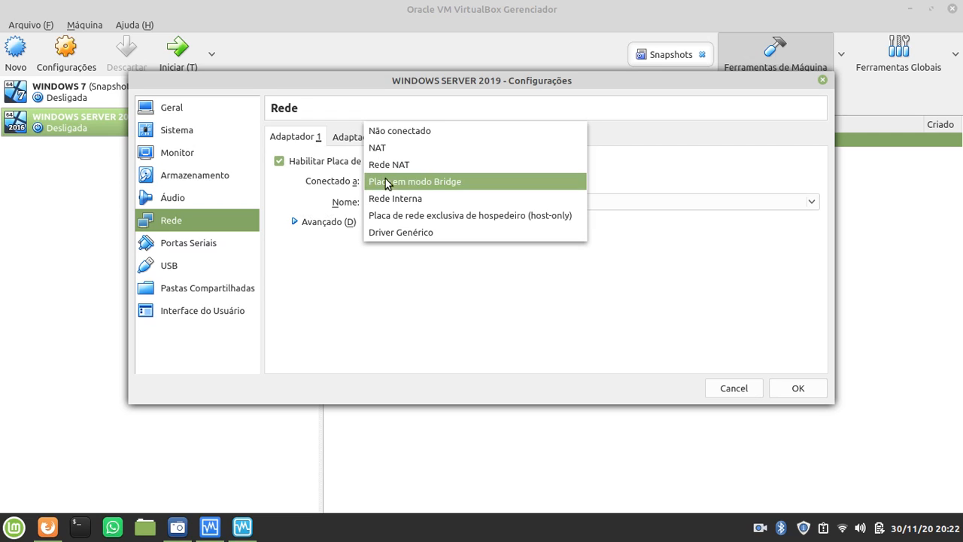
click(422, 202)
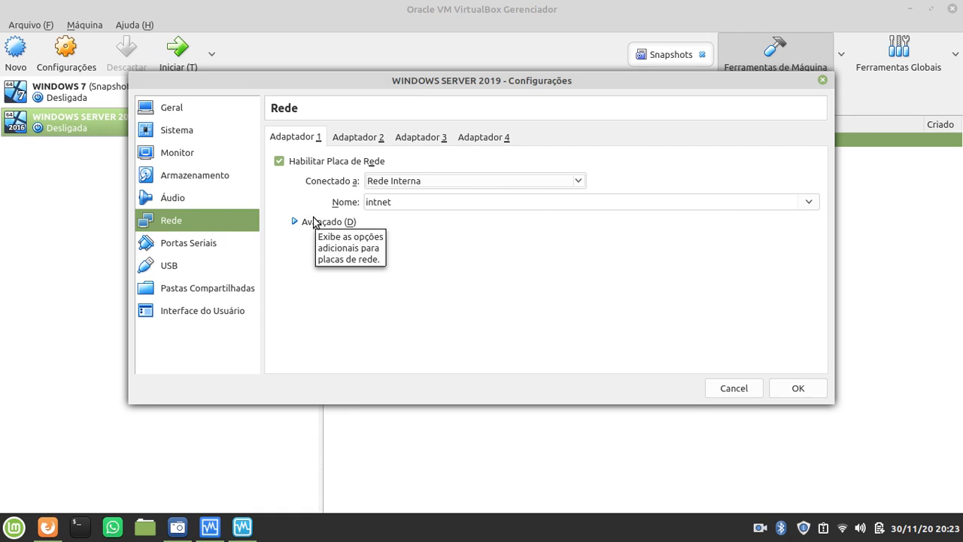
drag(397, 202, 353, 202)
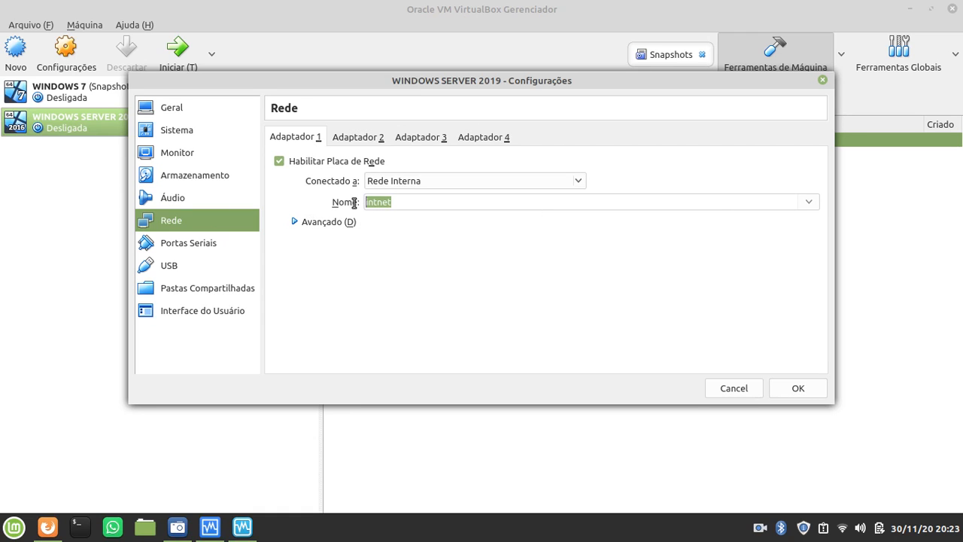
Step: Try the host-only and Driver Genérico attachments on Adaptador 1, and set it back to NAT
click(394, 187)
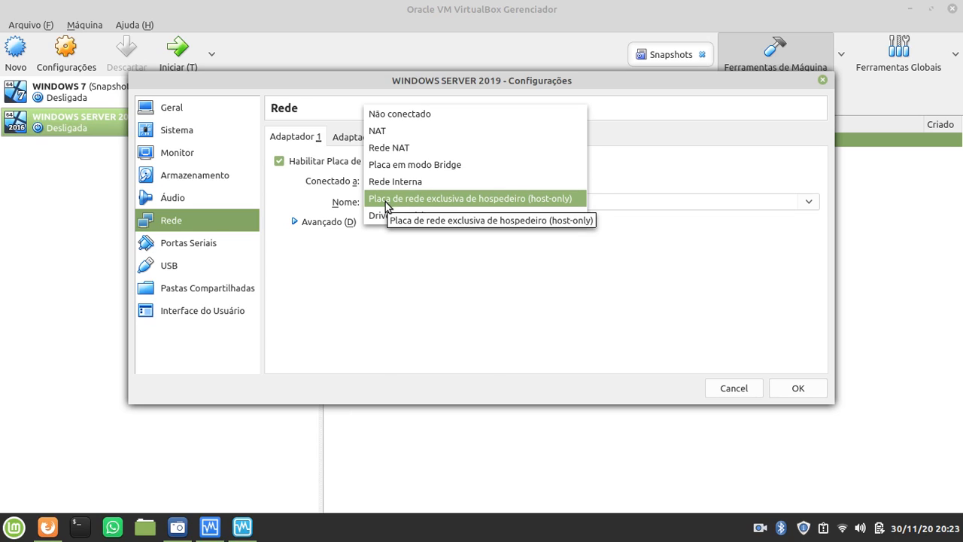
click(386, 200)
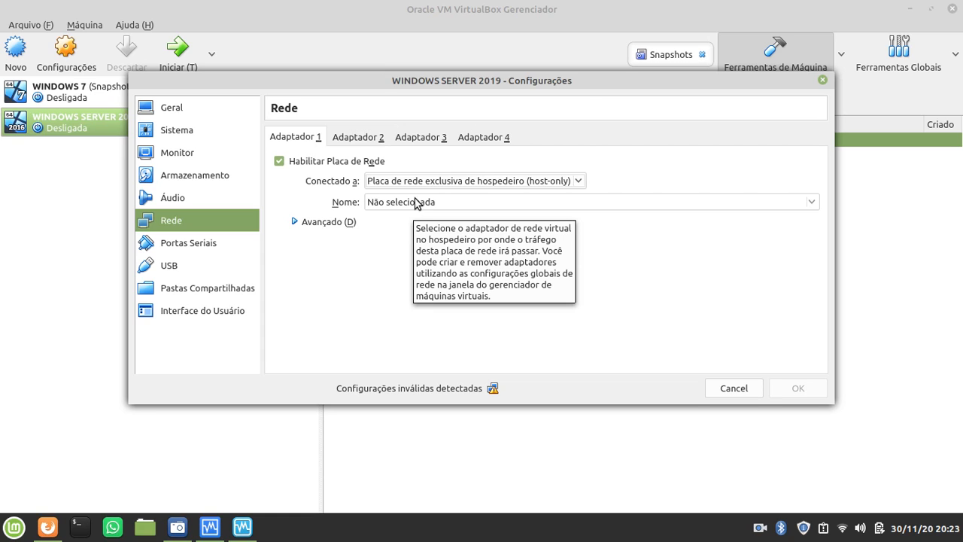
click(413, 184)
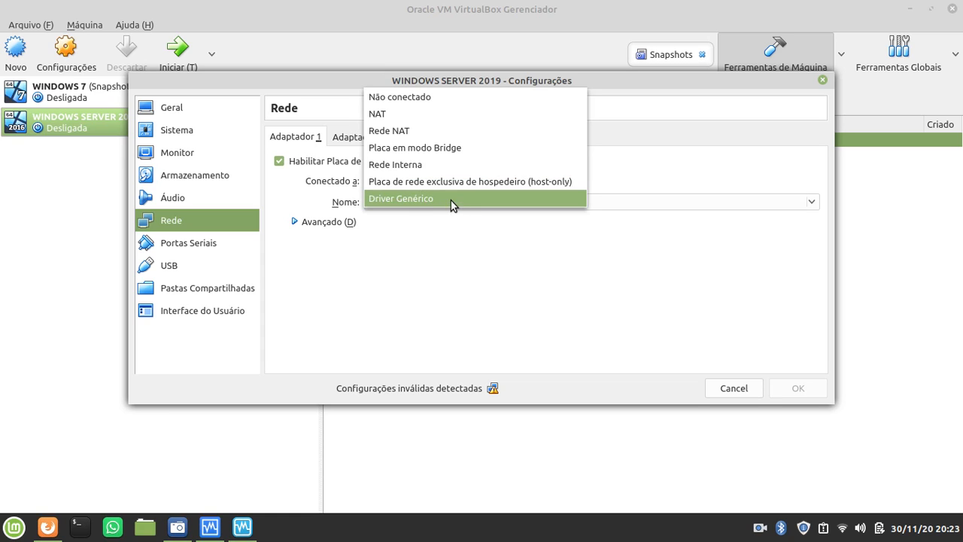
click(450, 199)
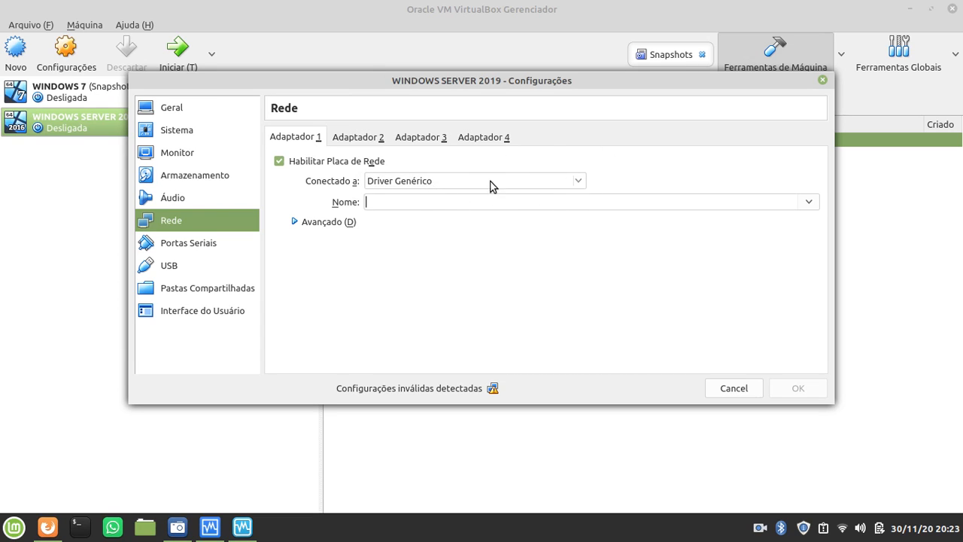
click(579, 182)
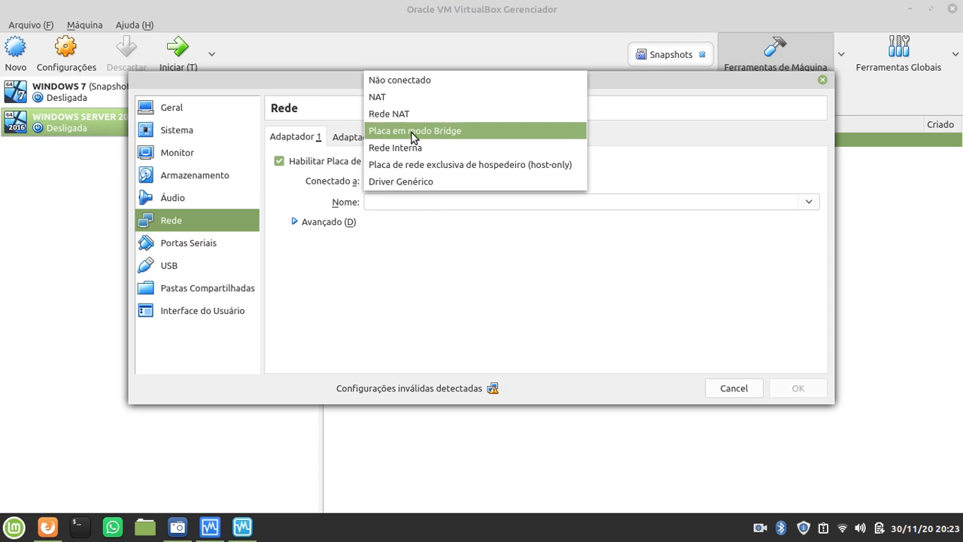
click(412, 96)
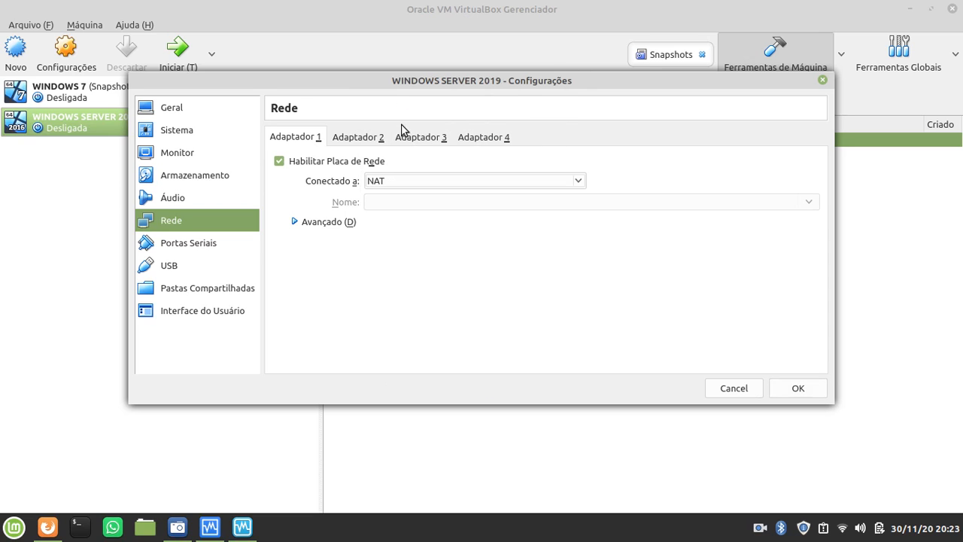
Step: Show the advanced options of Adaptador 1 and review the available network card types
click(298, 223)
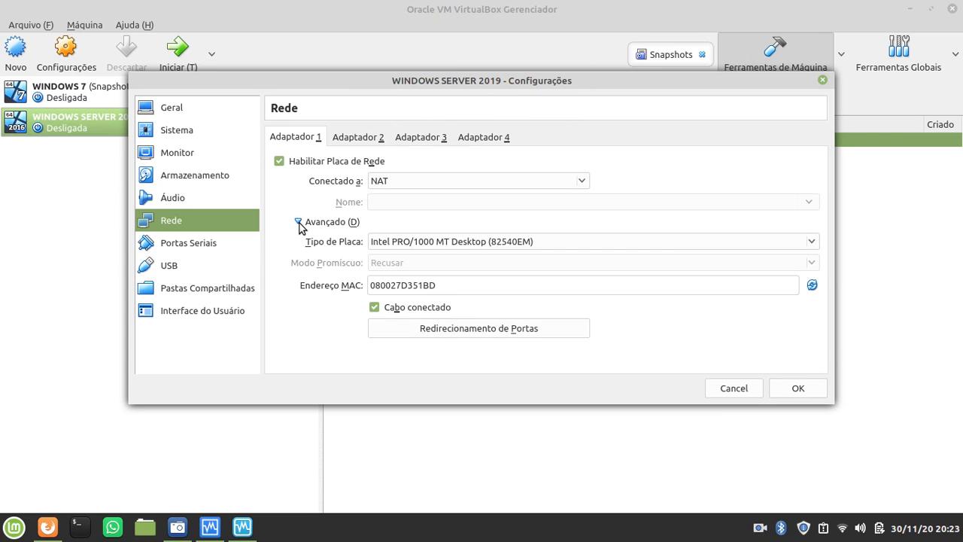
click(403, 241)
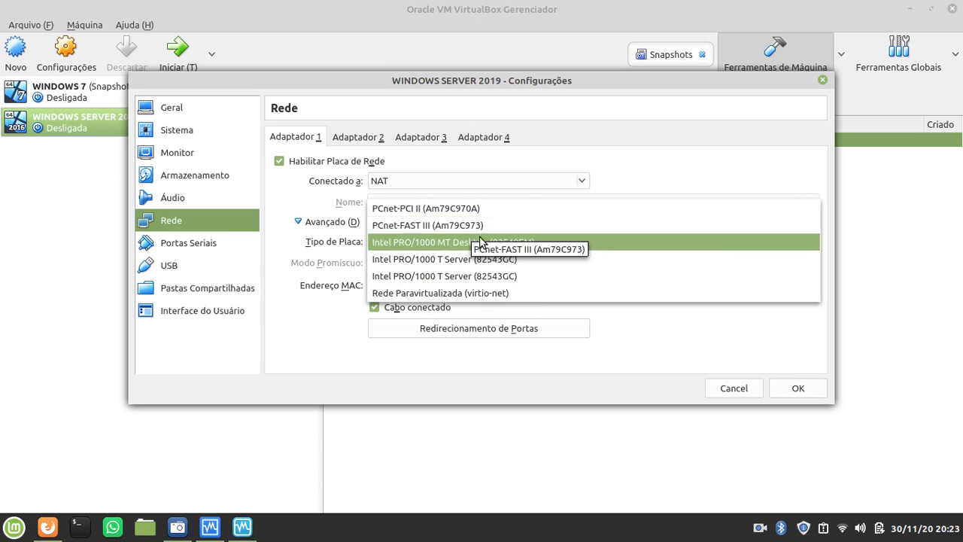
click(262, 324)
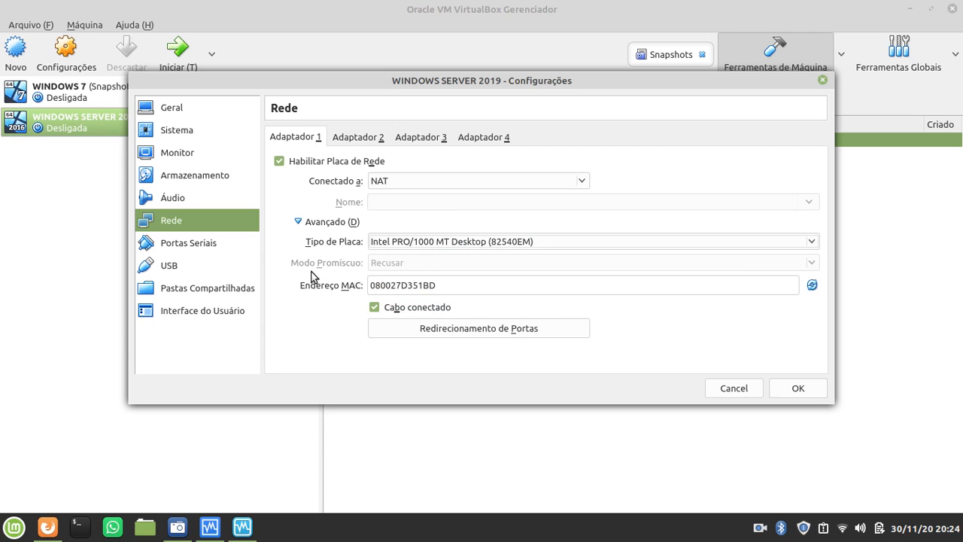
Step: Attach Adaptador 1 to Placa em modo Bridge and set its promiscuous mode to Permitir Tudo
click(394, 184)
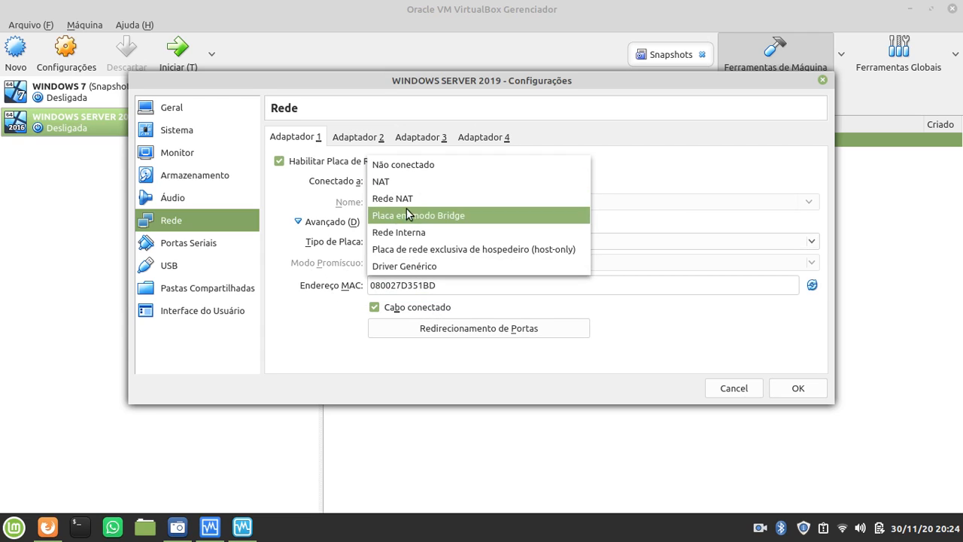
click(409, 216)
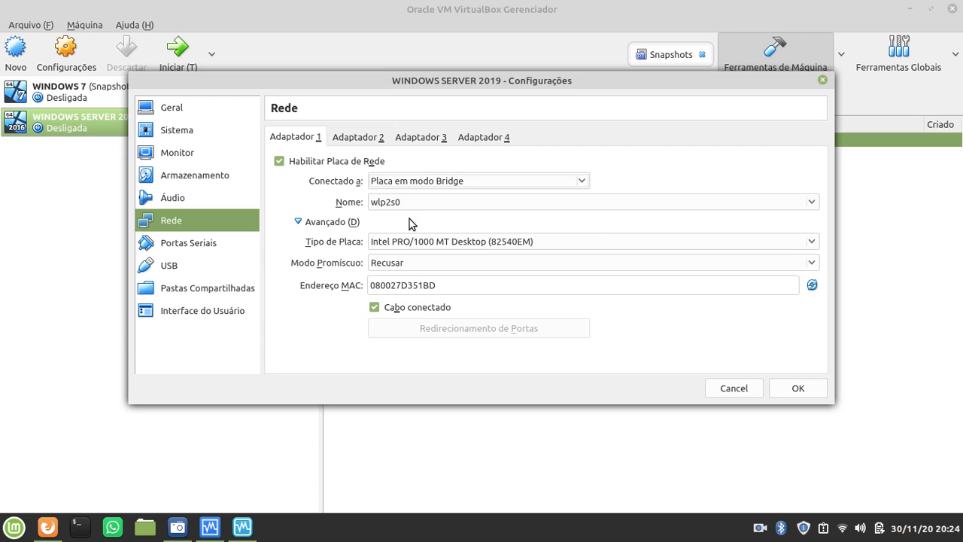
click(405, 260)
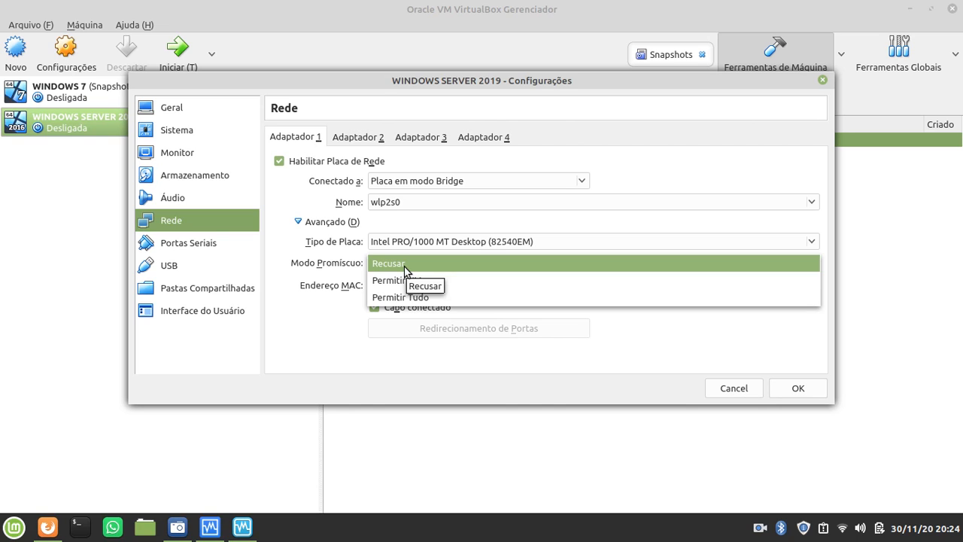
click(397, 280)
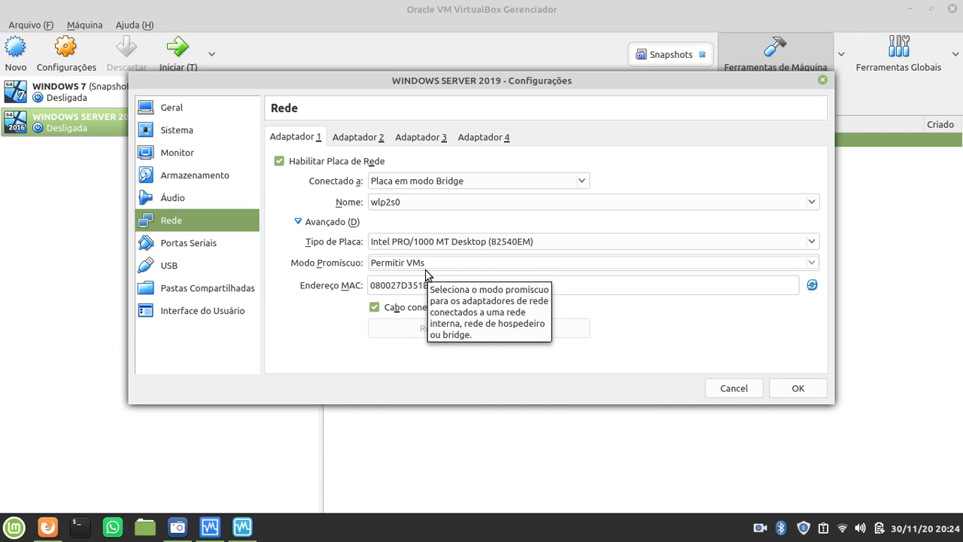
click(425, 263)
click(418, 280)
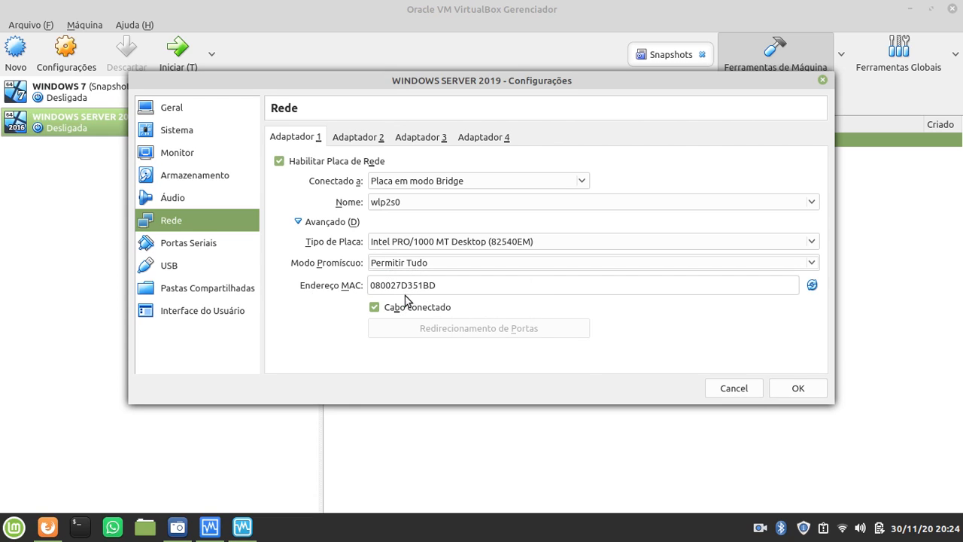
Step: Generate a new random MAC address for Adaptador 1, repeating the generation several times
drag(456, 285, 353, 285)
click(811, 286)
click(811, 285)
click(811, 286)
click(811, 285)
click(811, 286)
click(811, 285)
click(811, 286)
click(811, 286)
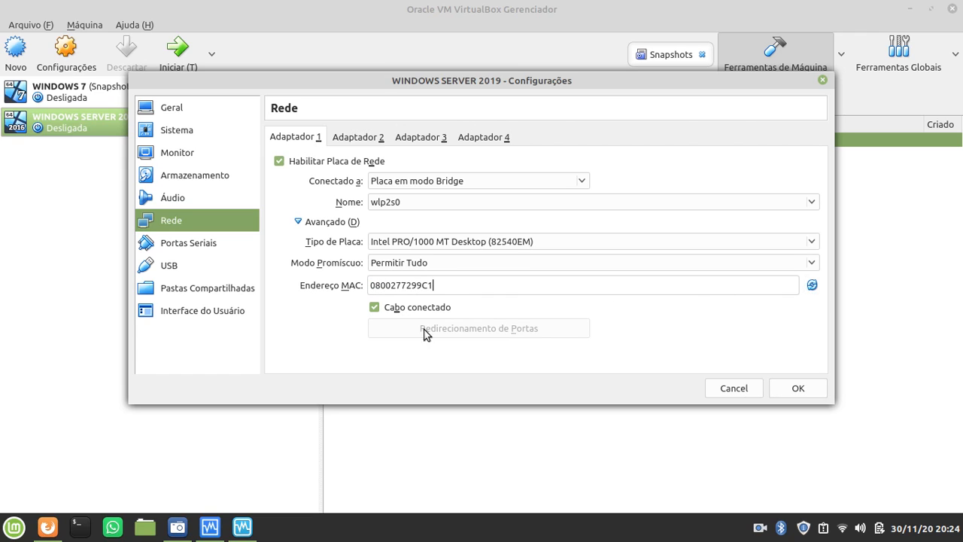
Step: Disconnect and reconnect the virtual cable of Adaptador 1, and set its attachment to NAT
click(377, 313)
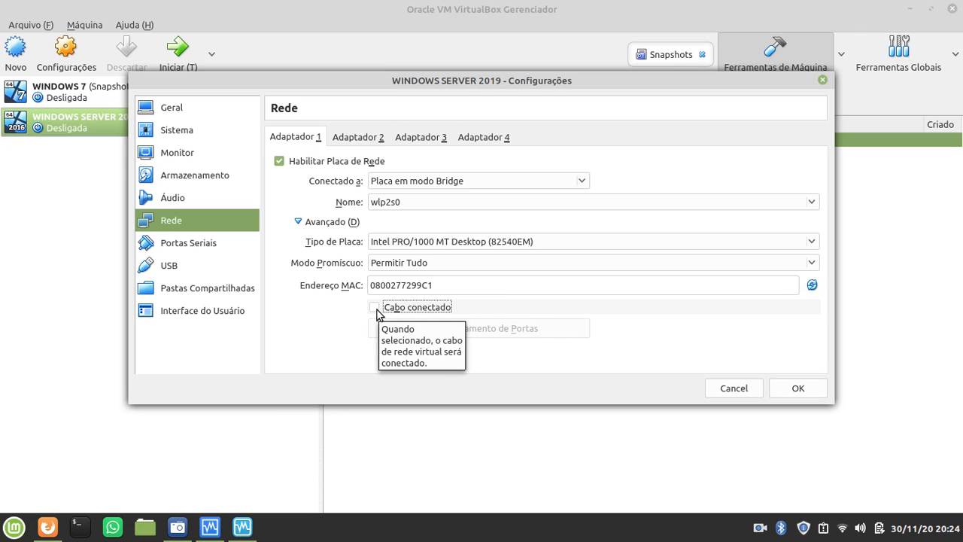
click(377, 313)
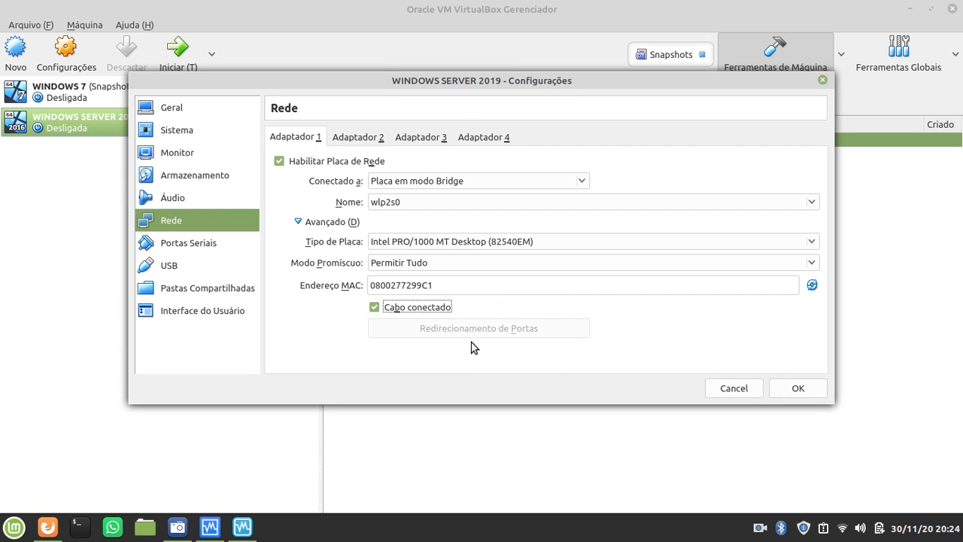
click(403, 184)
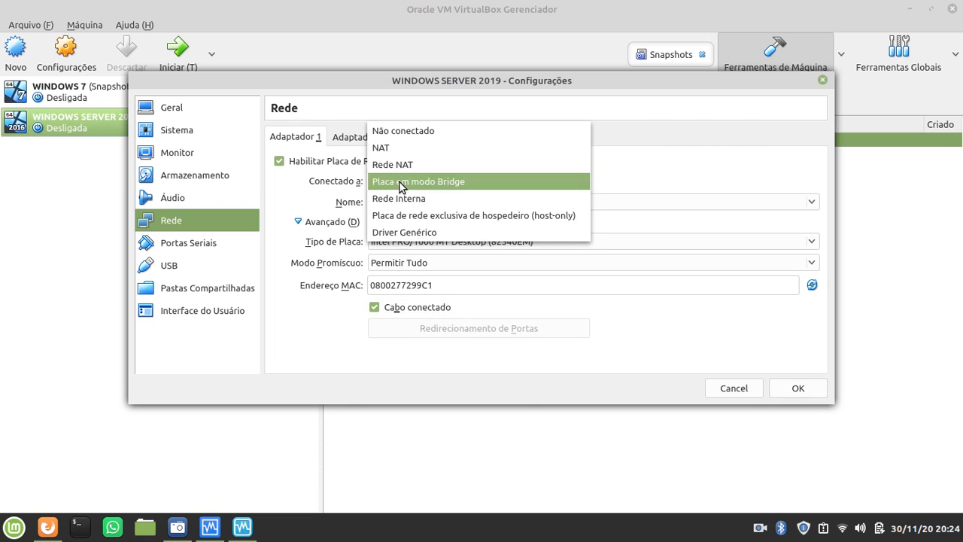
click(396, 150)
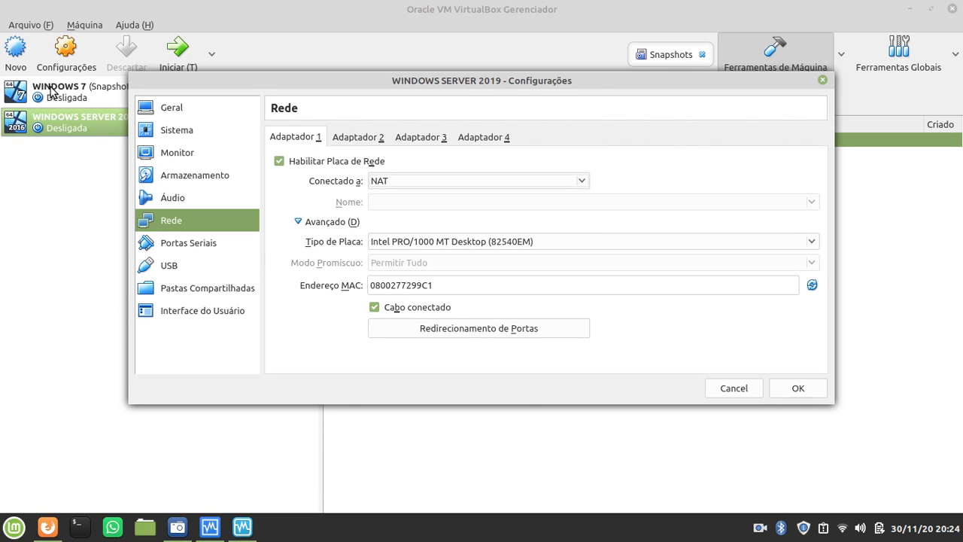
Step: Review the NAT port forwarding rules of Adaptador 1 and the machine's serial port and USB settings
click(460, 331)
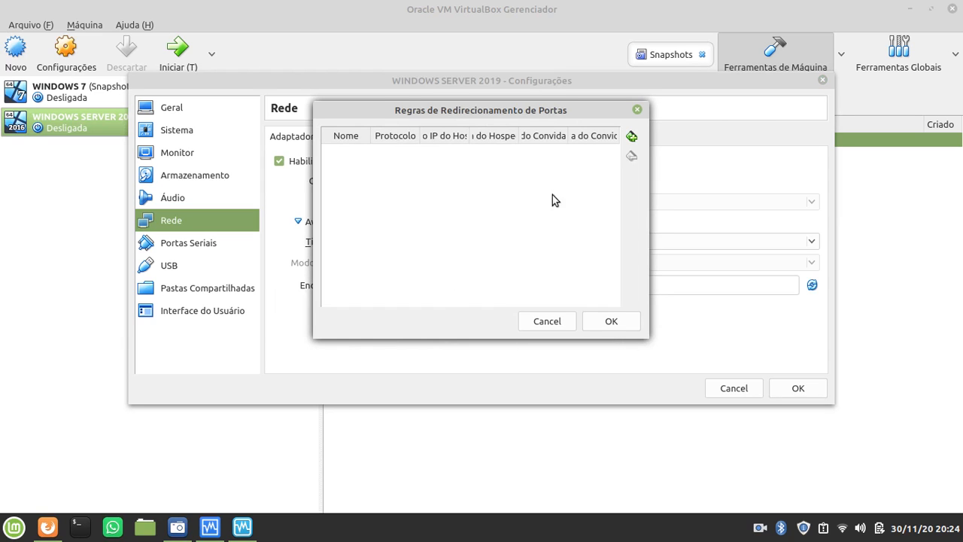
click(537, 322)
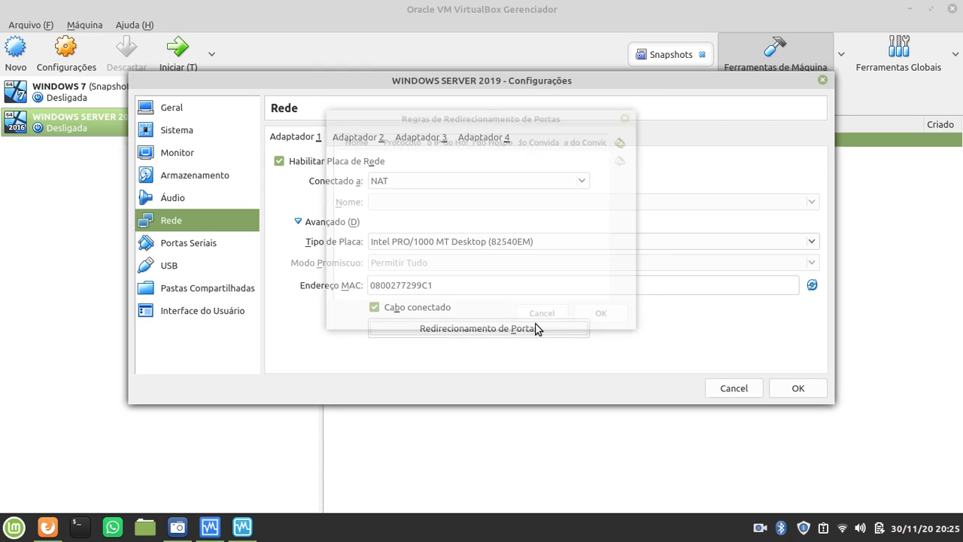
click(165, 244)
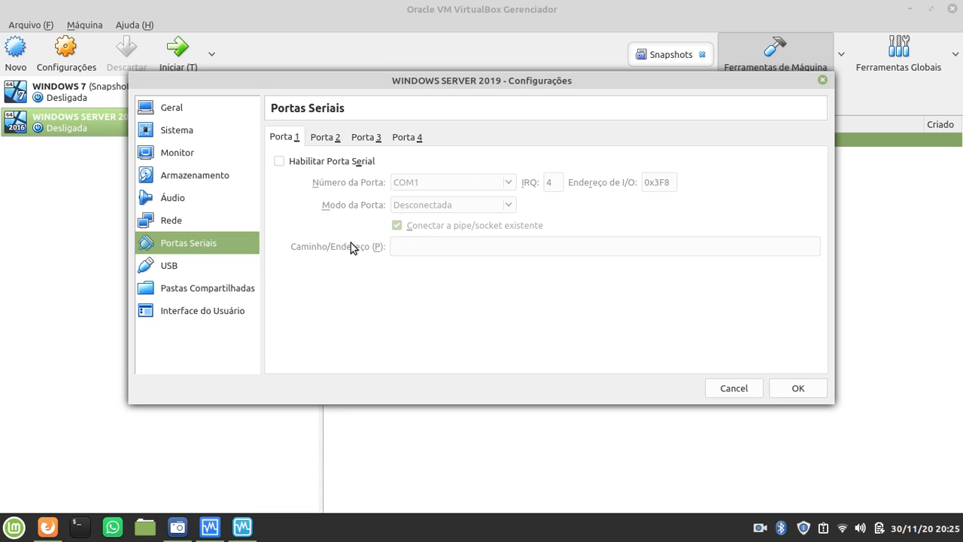
click(168, 267)
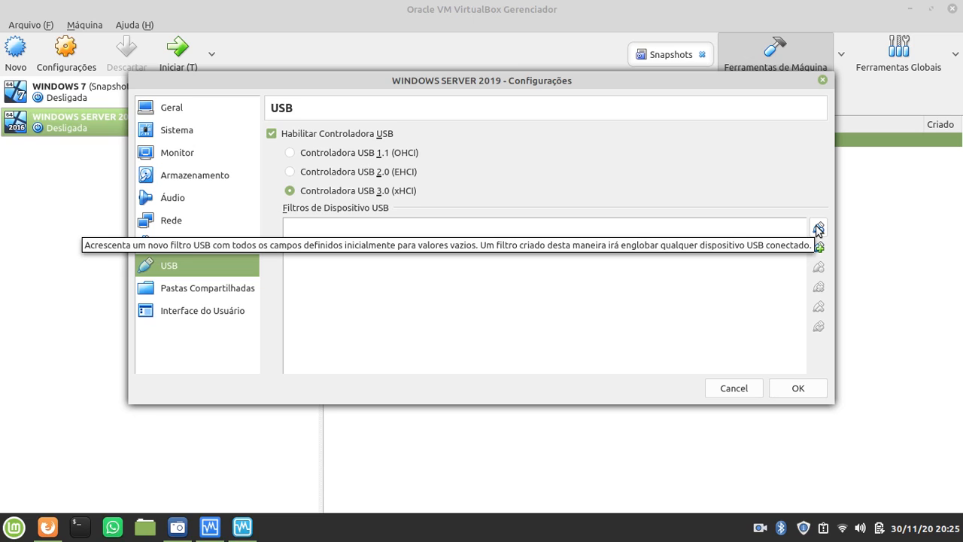
Step: Fill in a new shared folder pointing to Área de Trabalho, replace its folder name, and cancel the addition
click(178, 285)
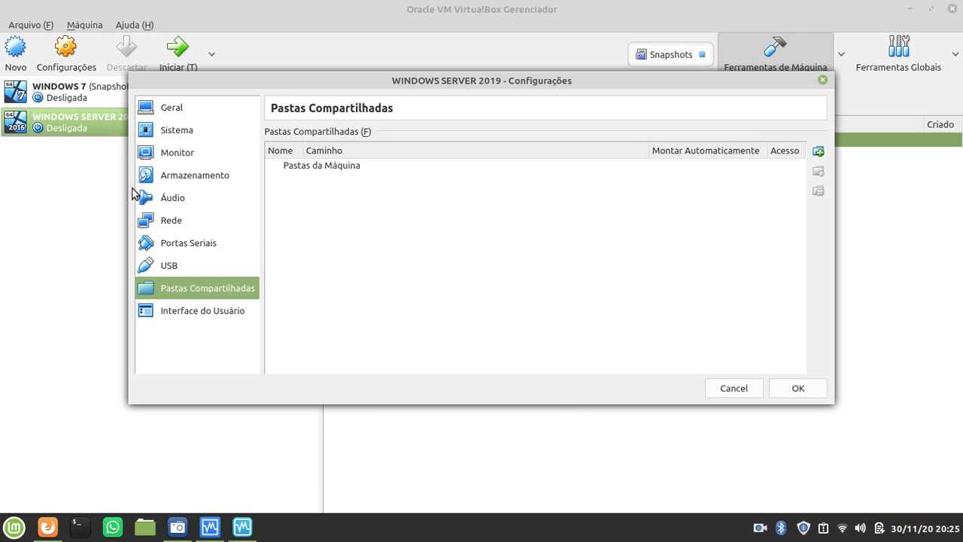
click(819, 153)
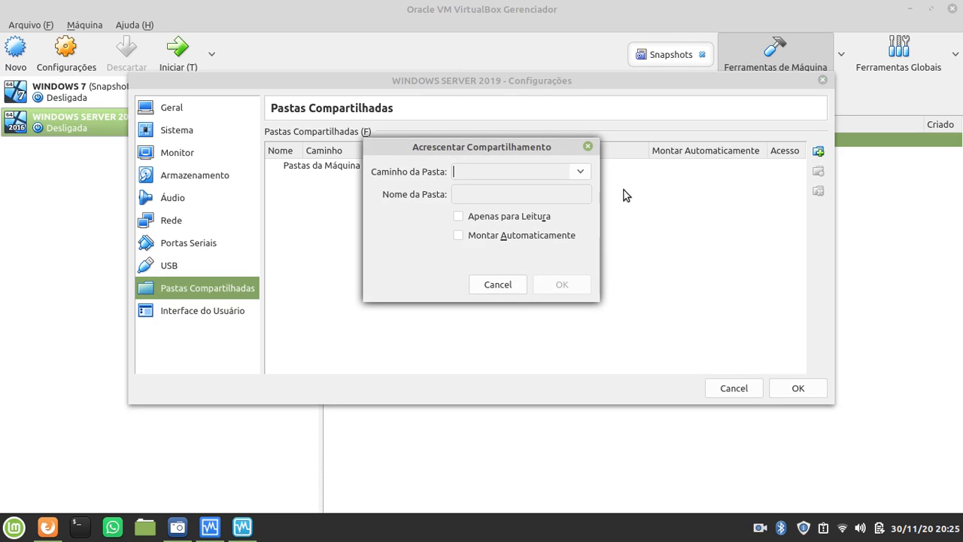
click(584, 173)
click(521, 189)
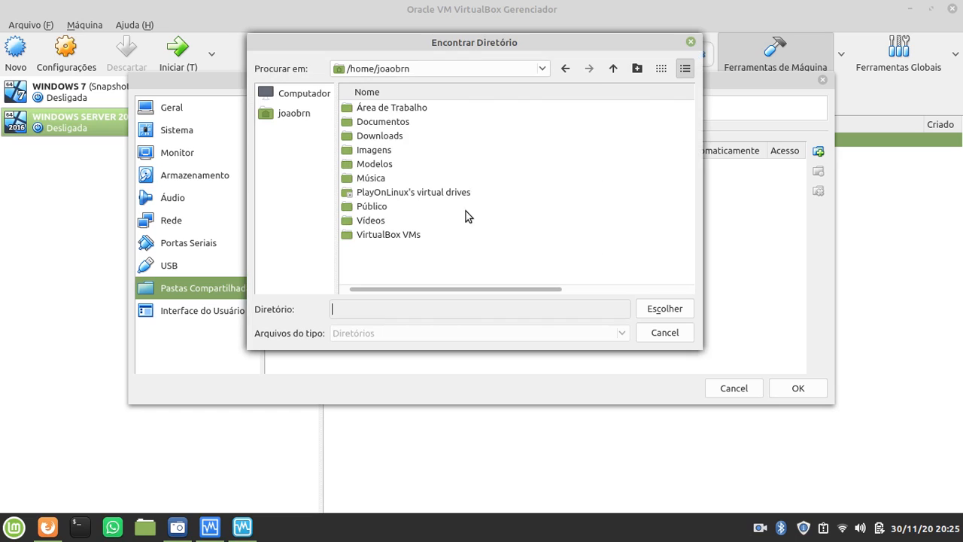
click(354, 107)
click(640, 308)
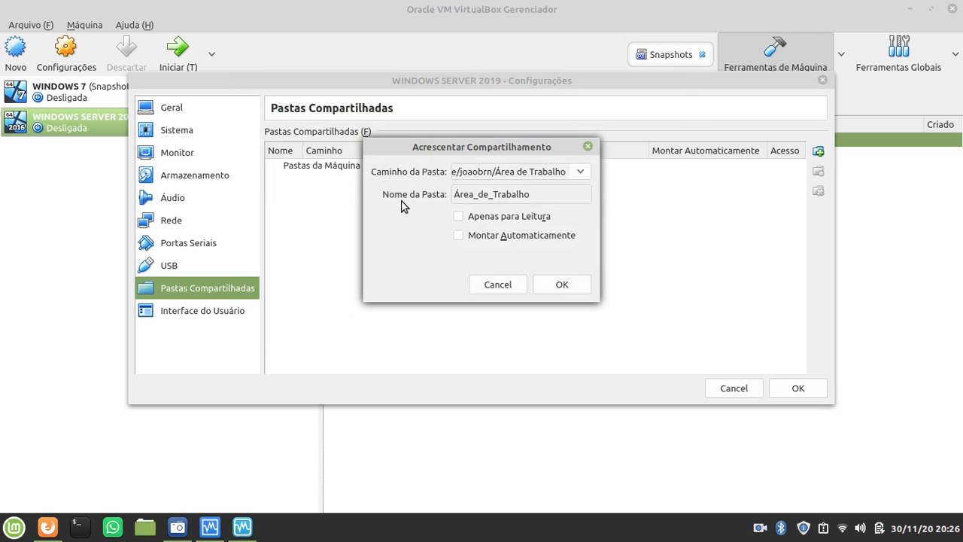
double_click(491, 194)
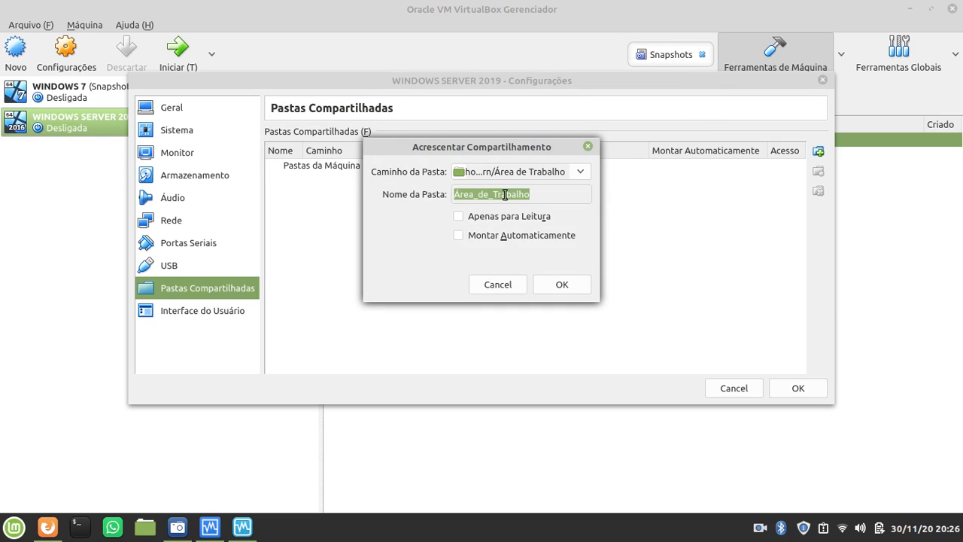
text(OPPOII)
drag(486, 195, 429, 194)
click(500, 285)
Step: Review the machine's user interface settings and close the configuration without saving
click(193, 310)
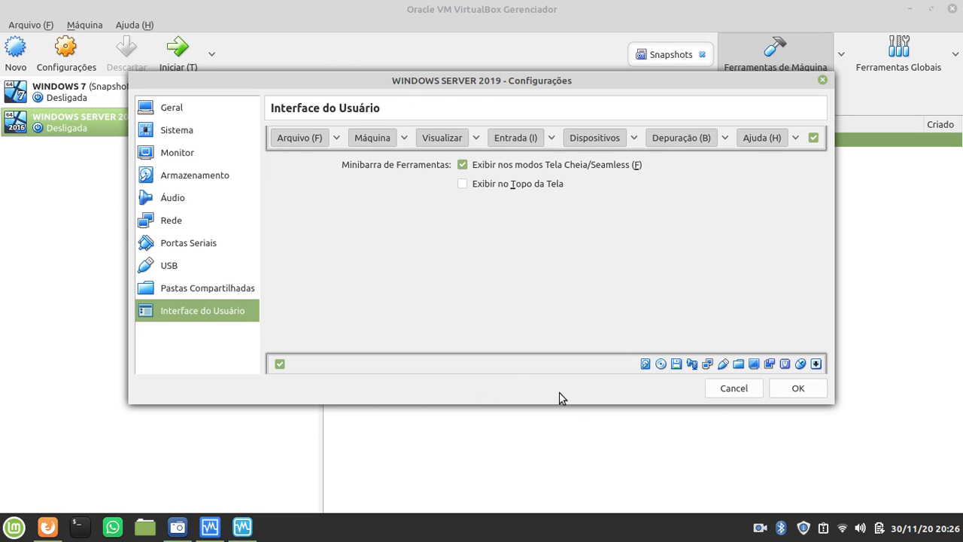
click(734, 389)
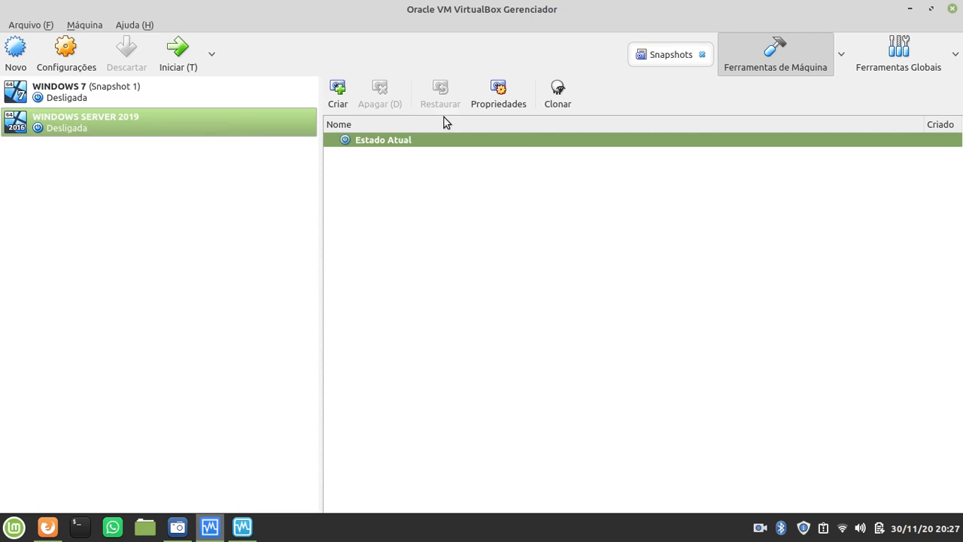
click(841, 48)
click(841, 49)
click(881, 60)
click(803, 68)
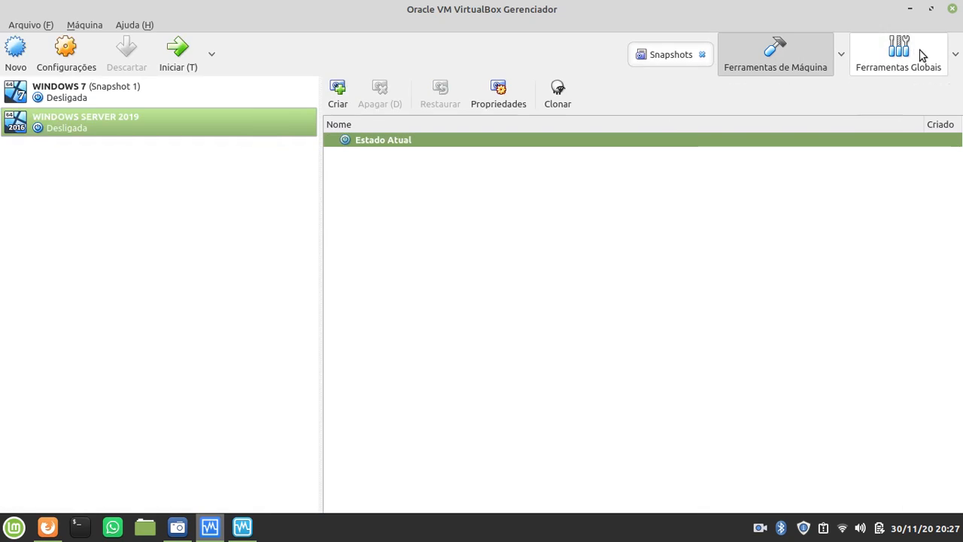
click(956, 53)
click(956, 53)
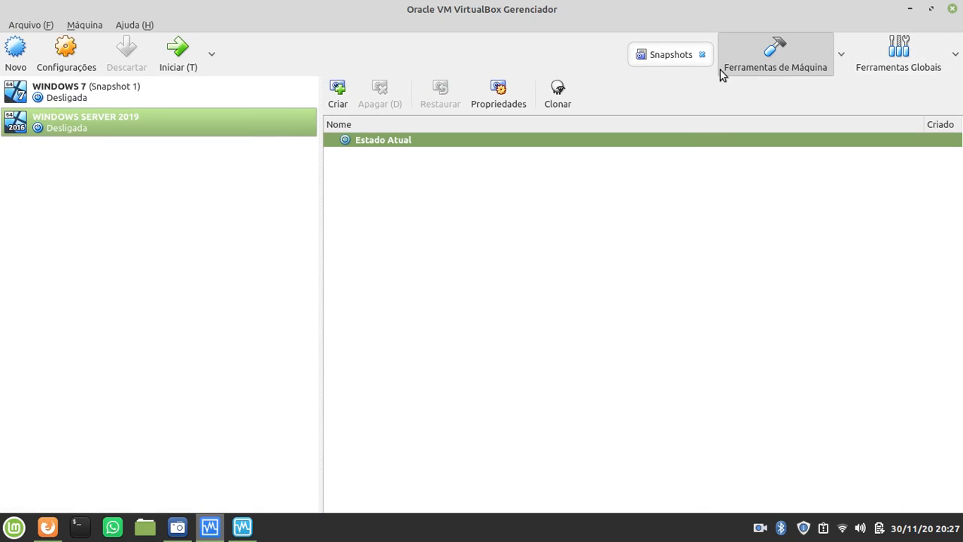
Step: Display the WINDOWS SERVER 2019 details, check its general settings, and return to its snapshots
click(841, 55)
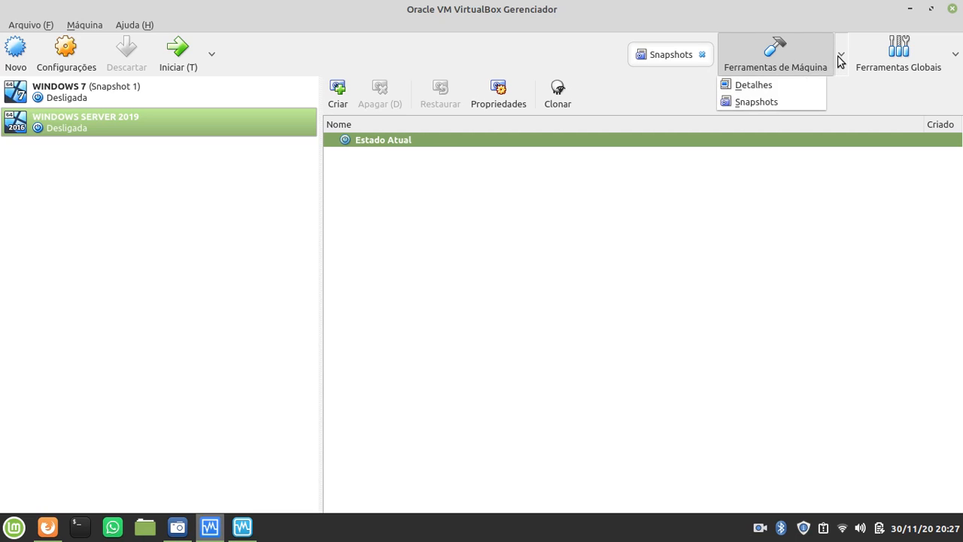
click(752, 83)
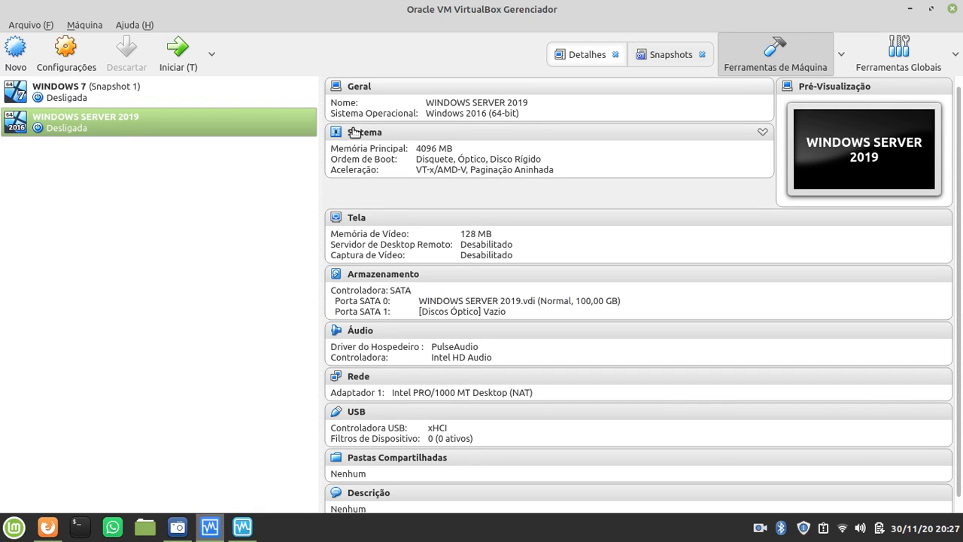
click(64, 61)
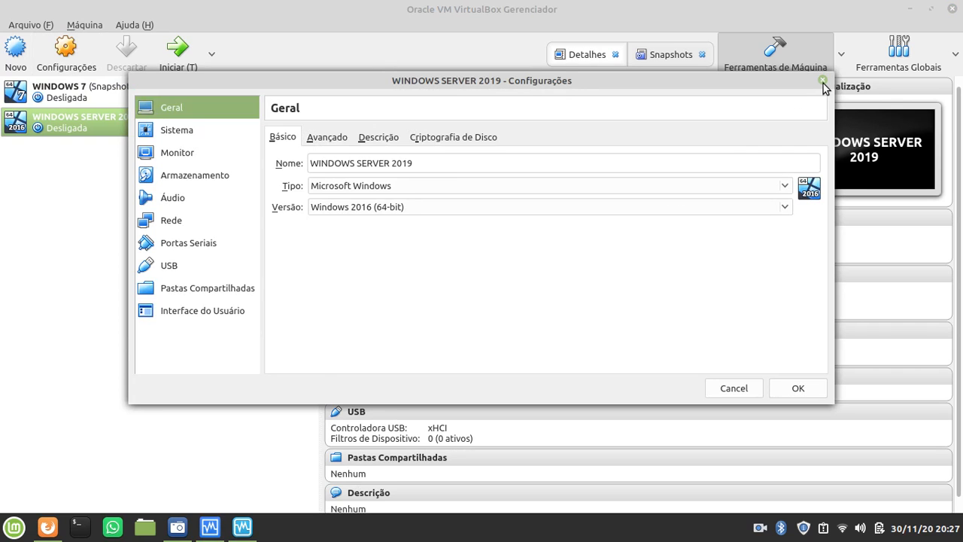
click(823, 81)
click(667, 58)
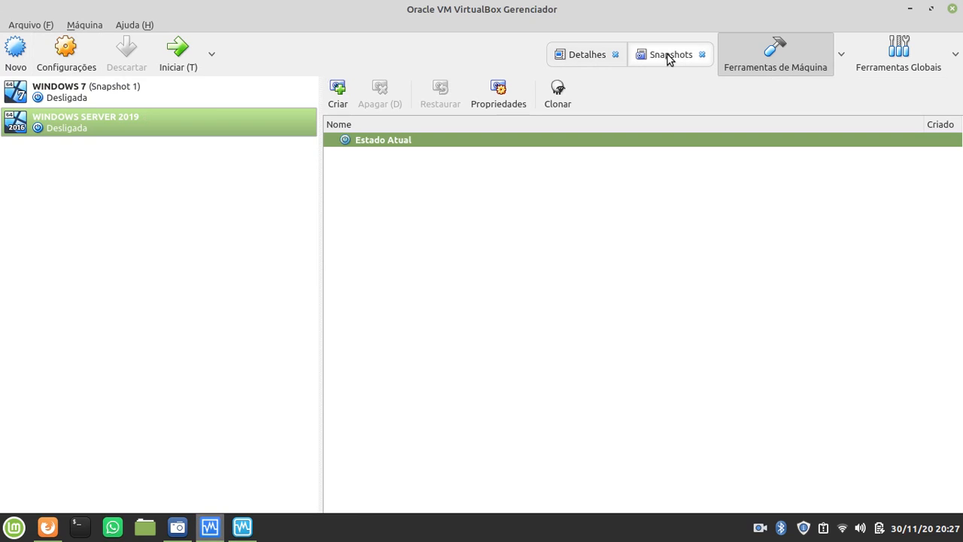
click(842, 56)
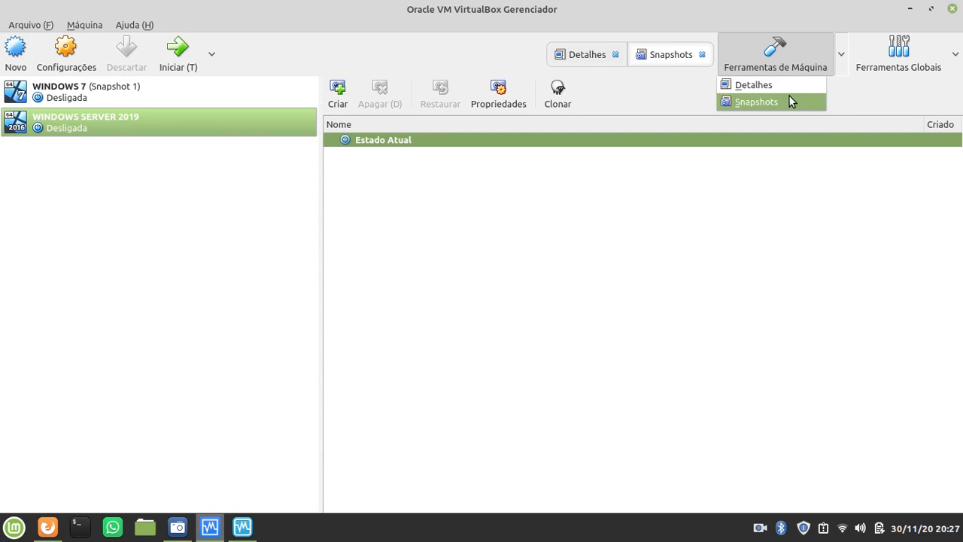
click(513, 191)
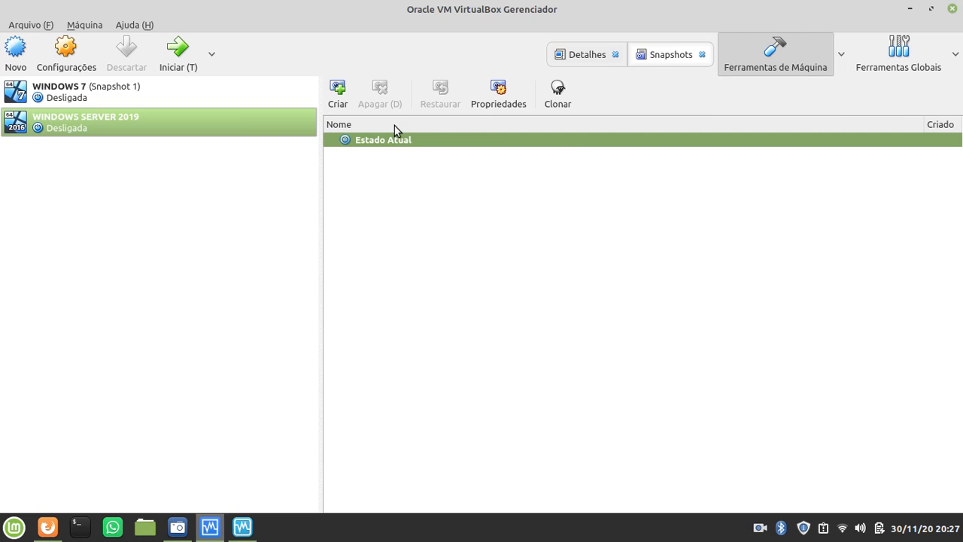
Step: Start a new snapshot of WINDOWS SERVER 2019 and name it WINDOWS INSTALADO
click(338, 100)
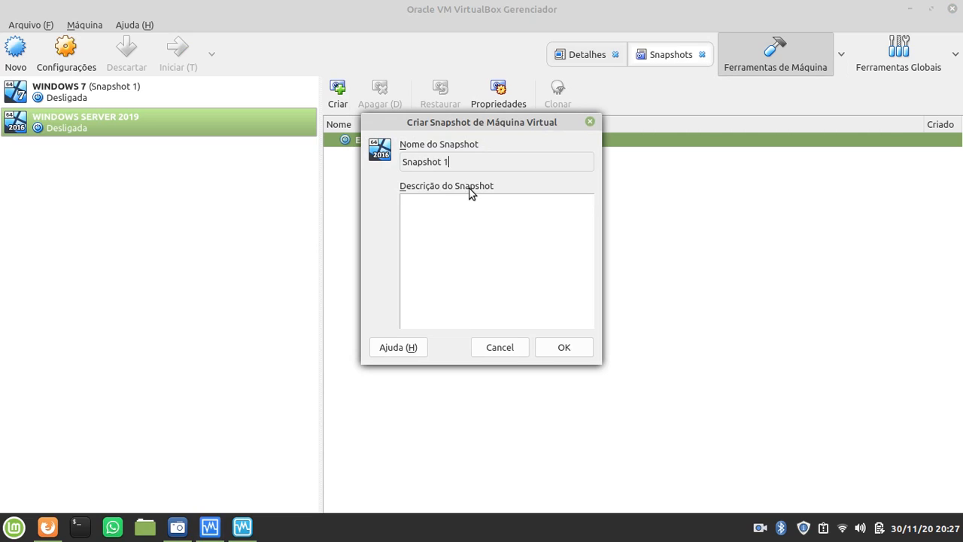
click(495, 348)
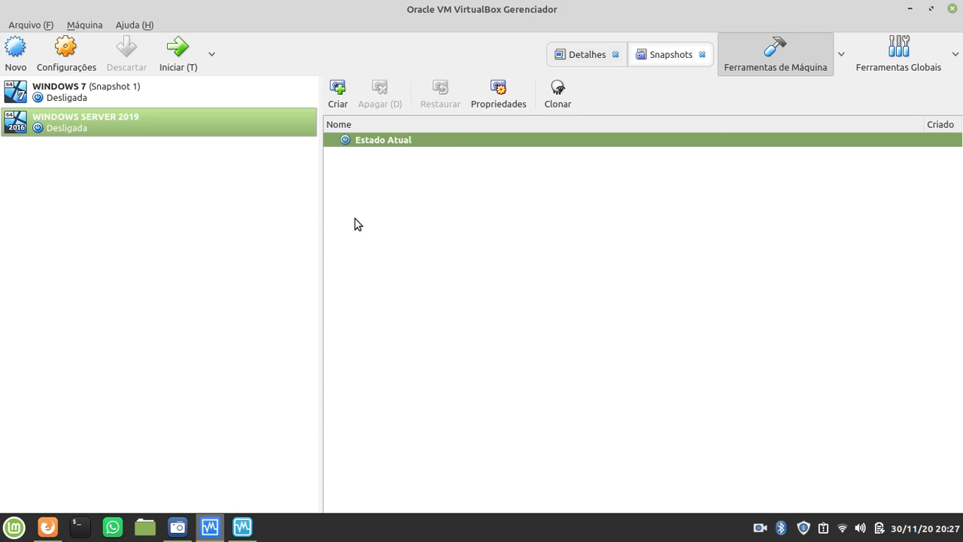
click(337, 85)
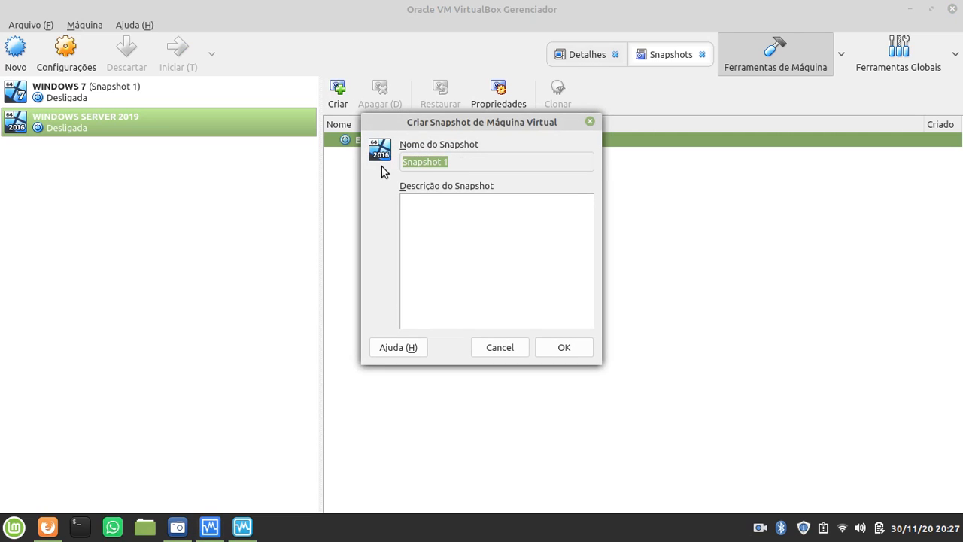
text(WINDOWS INSGTAL)
key(BackSpace)
key(BackSpace)
key(BackSpace)
key(BackSpace)
text(TALADO)
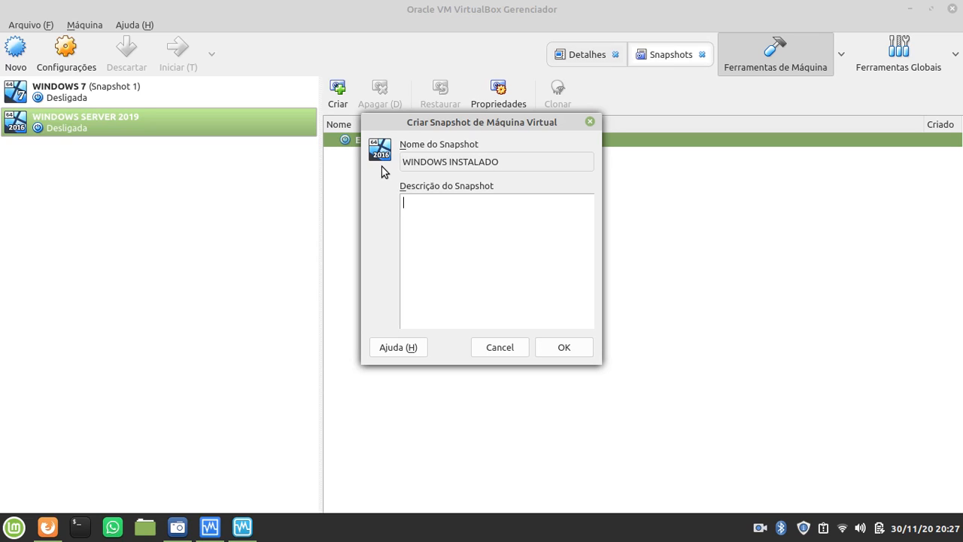
Step: Describe the snapshot as "ESTADO ATUAL DA MAQUINA ONDE FOI SOMENTE INSTALADO O SISTEMA OPERACIONAL." and create it
text(ESTADO ATUAL DA MAQU)
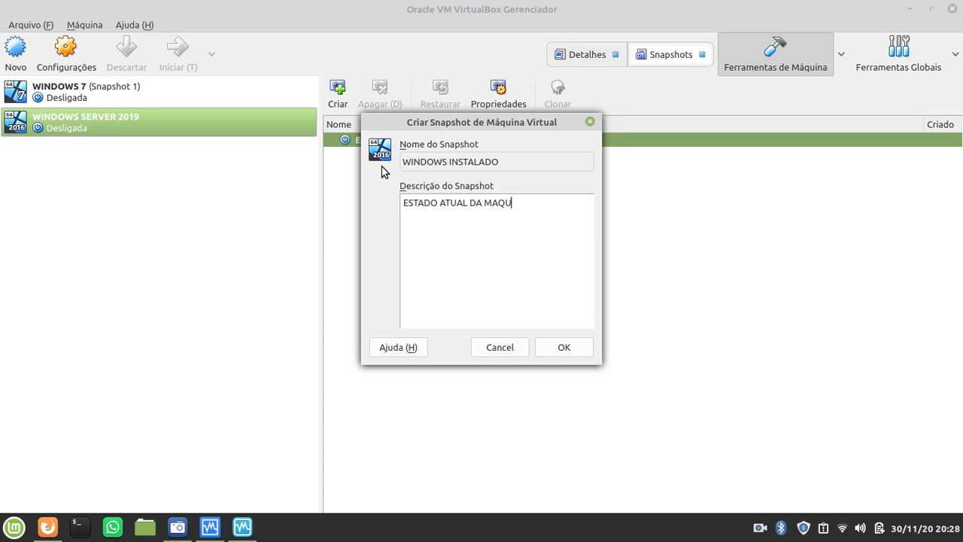
text(INA ONDE FOI SOMENTE INSTALADO O SISTEMA OPERA)
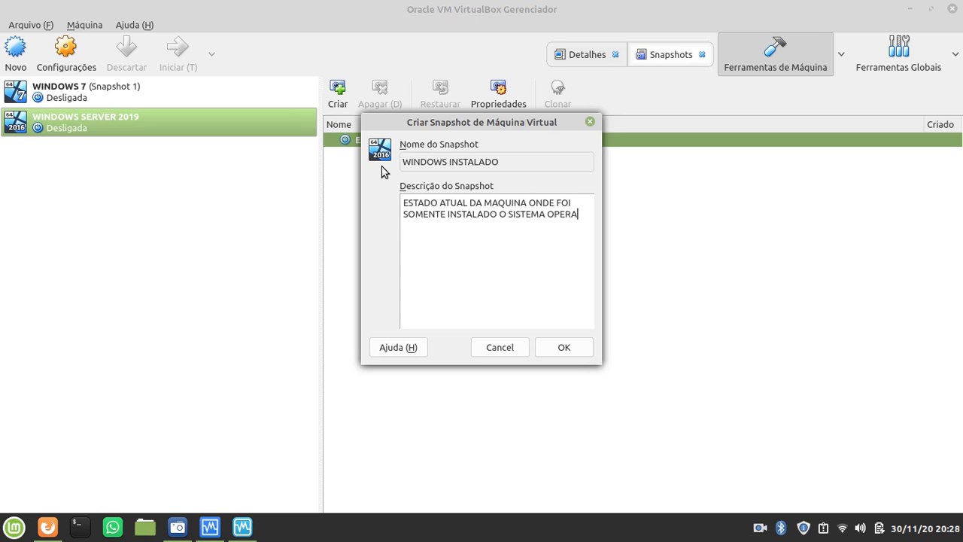
text(CIONALCÇ.)
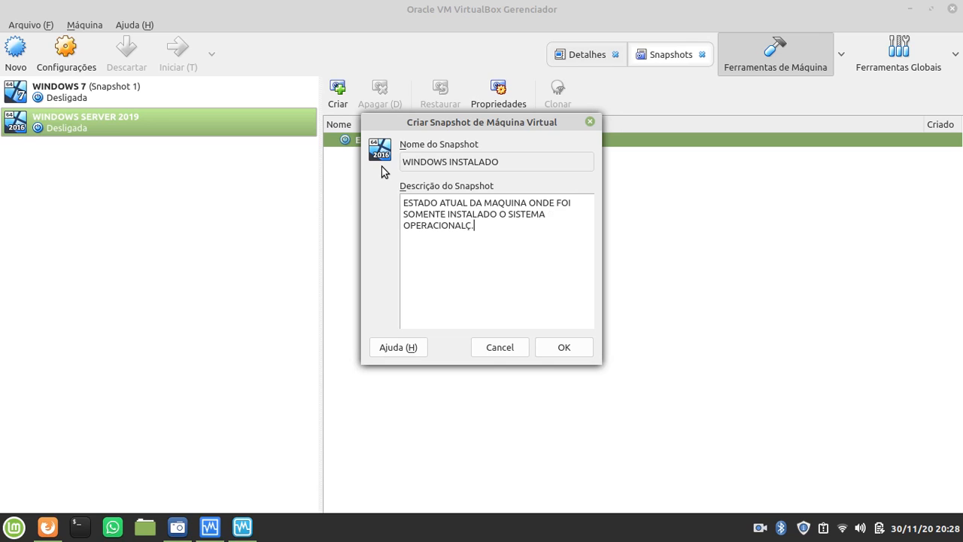
key(BackSpace)
text(.)
click(549, 348)
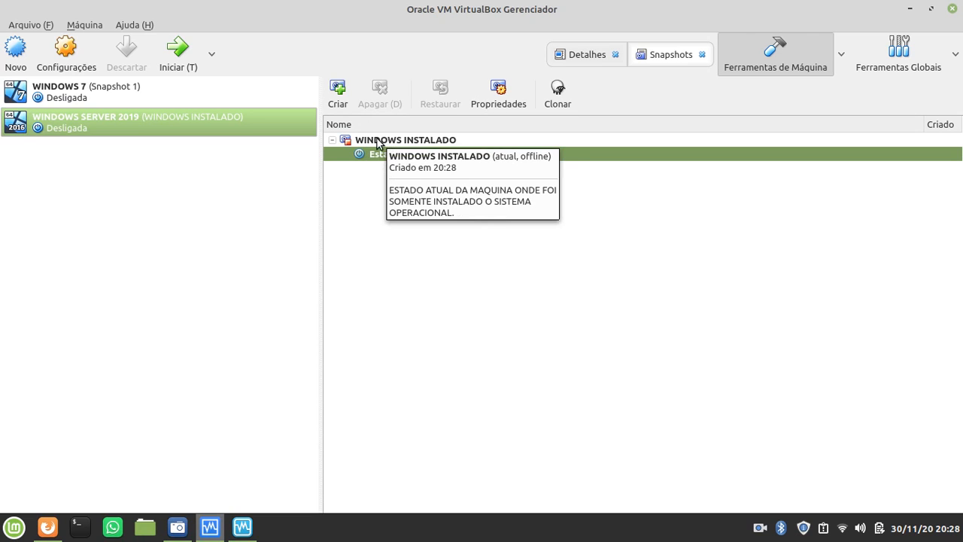
Step: Show the snapshot properties and review the attributes and information of WINDOWS INSTALADO and Estado Atual
click(423, 140)
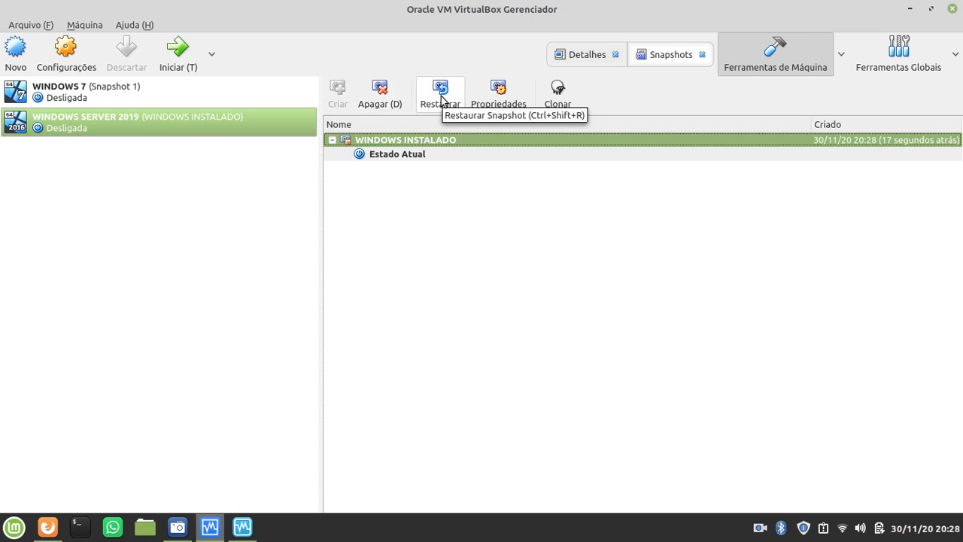
click(496, 93)
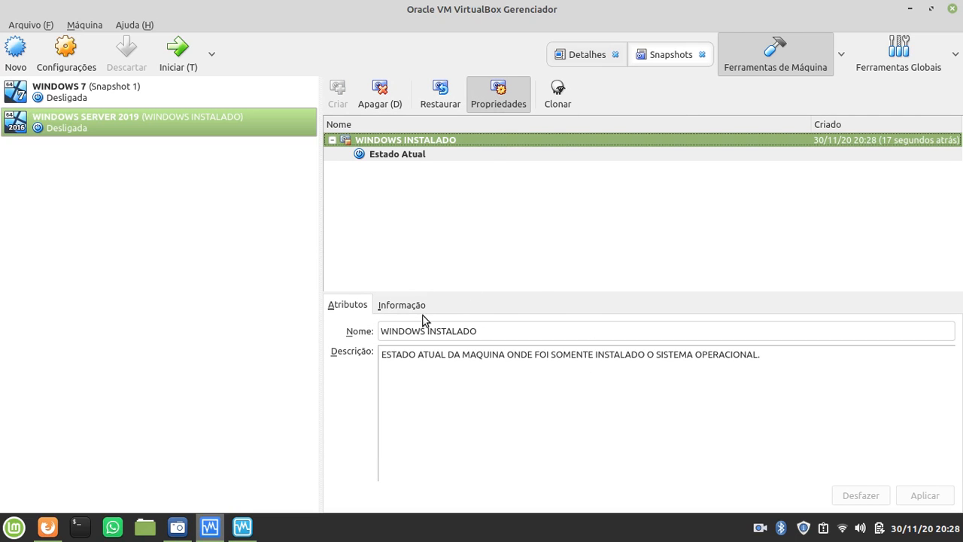
click(389, 308)
click(362, 308)
click(437, 92)
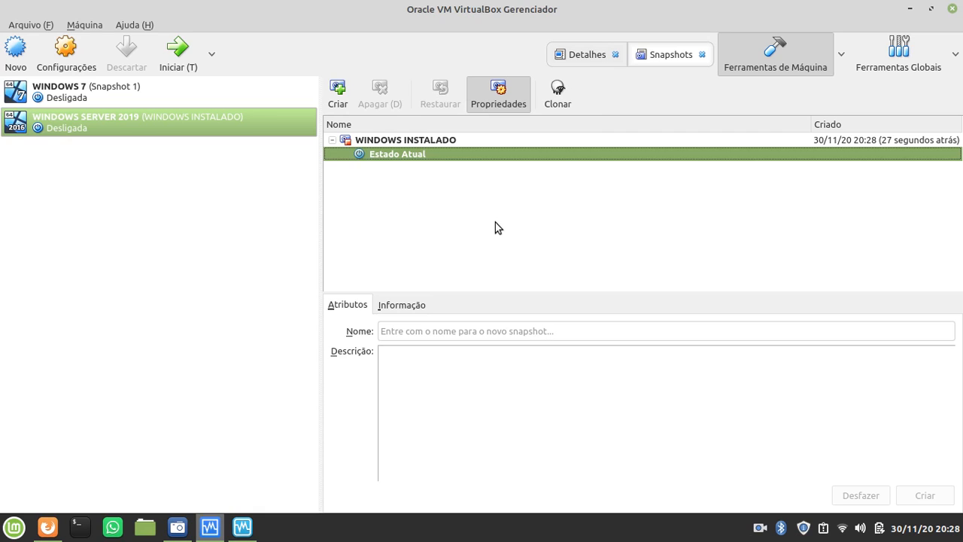
click(395, 310)
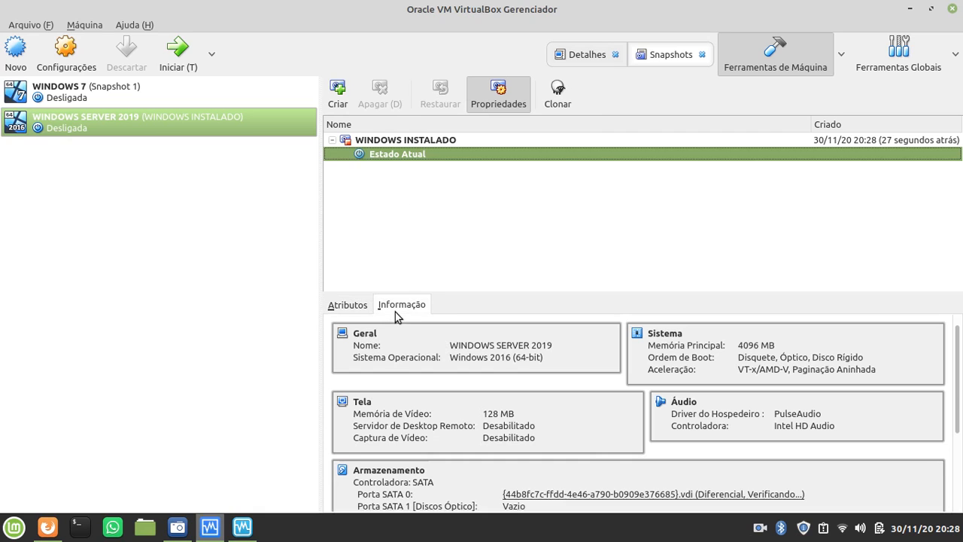
click(345, 305)
click(412, 142)
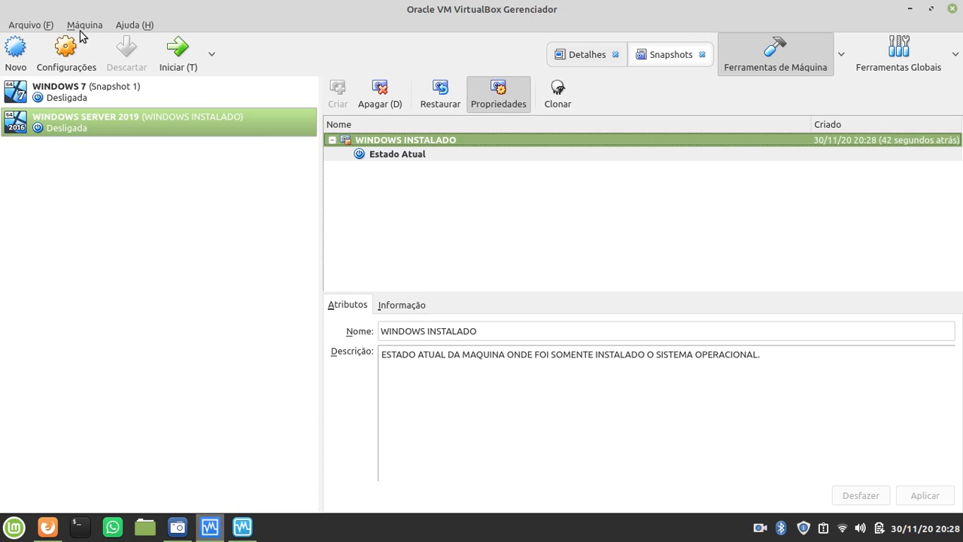
click(30, 29)
mouse_move(84, 25)
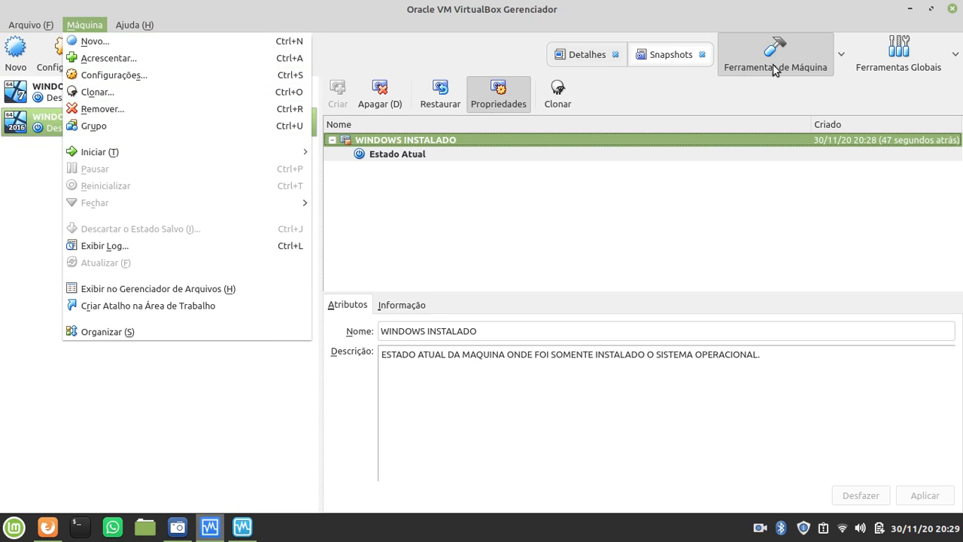
click(958, 53)
click(957, 53)
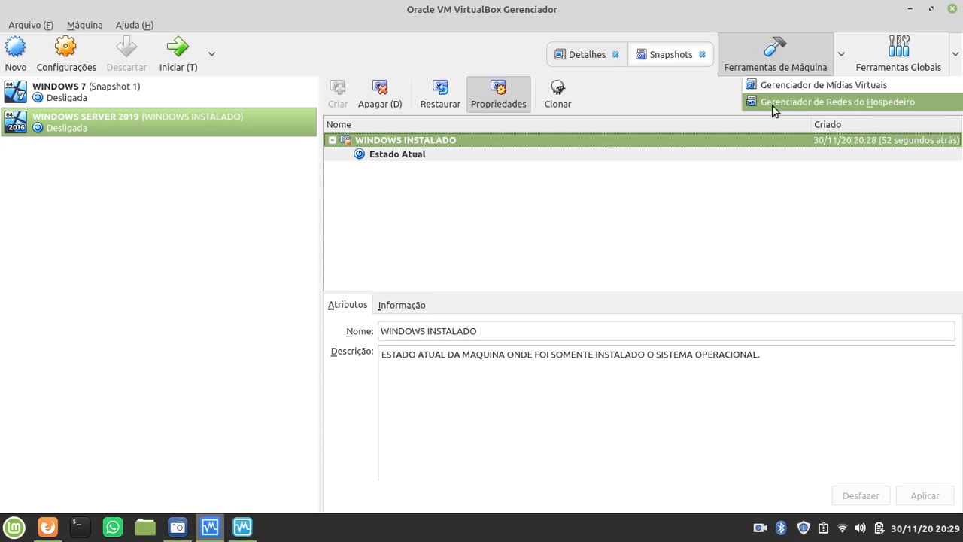
click(91, 24)
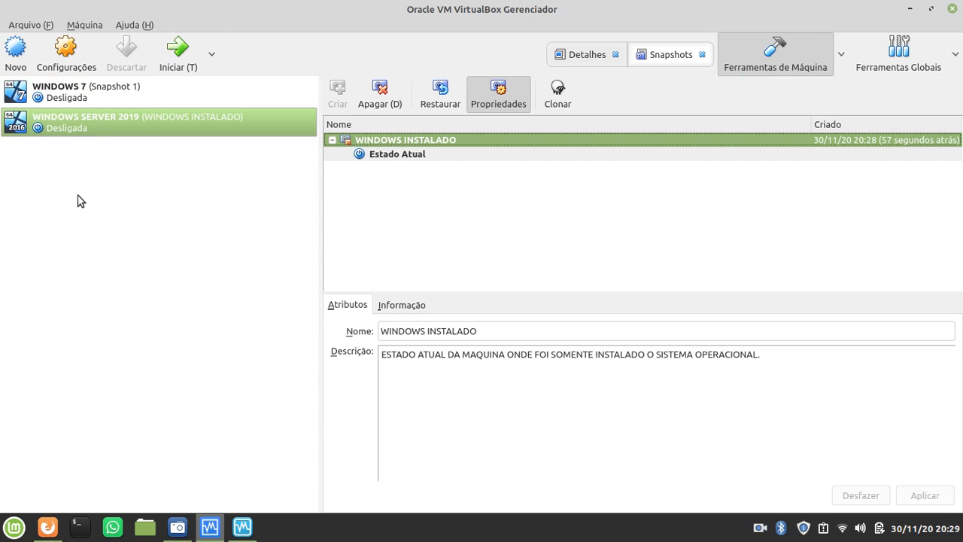
click(78, 28)
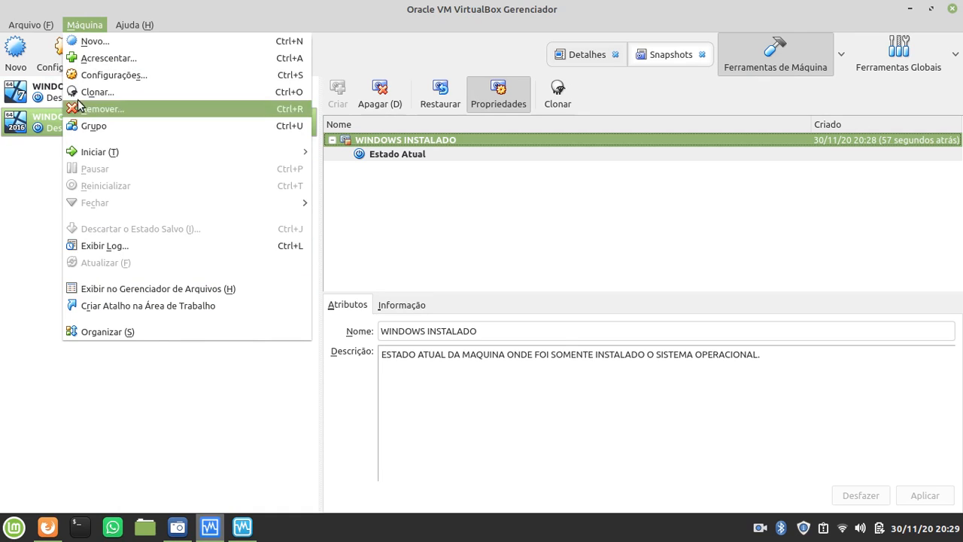
mouse_move(30, 22)
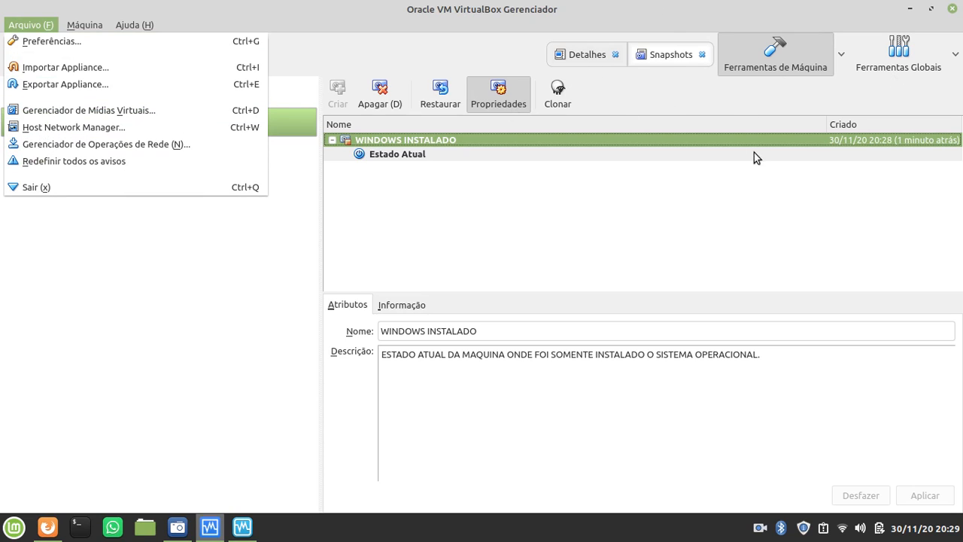
click(203, 241)
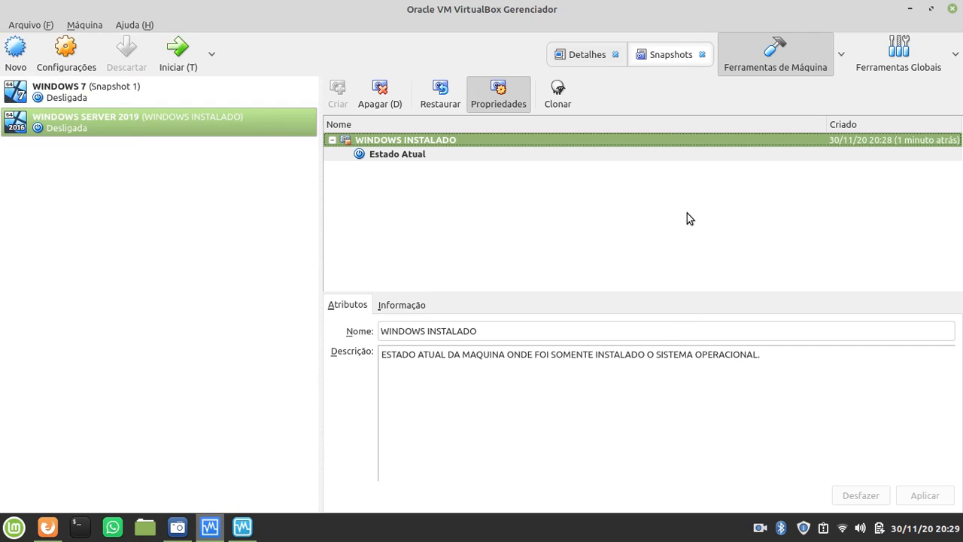
click(41, 86)
click(71, 123)
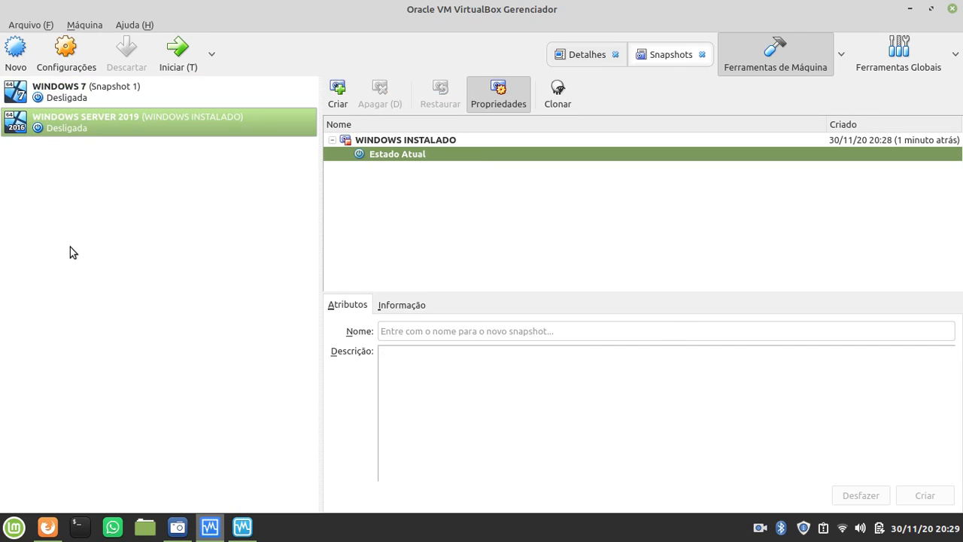